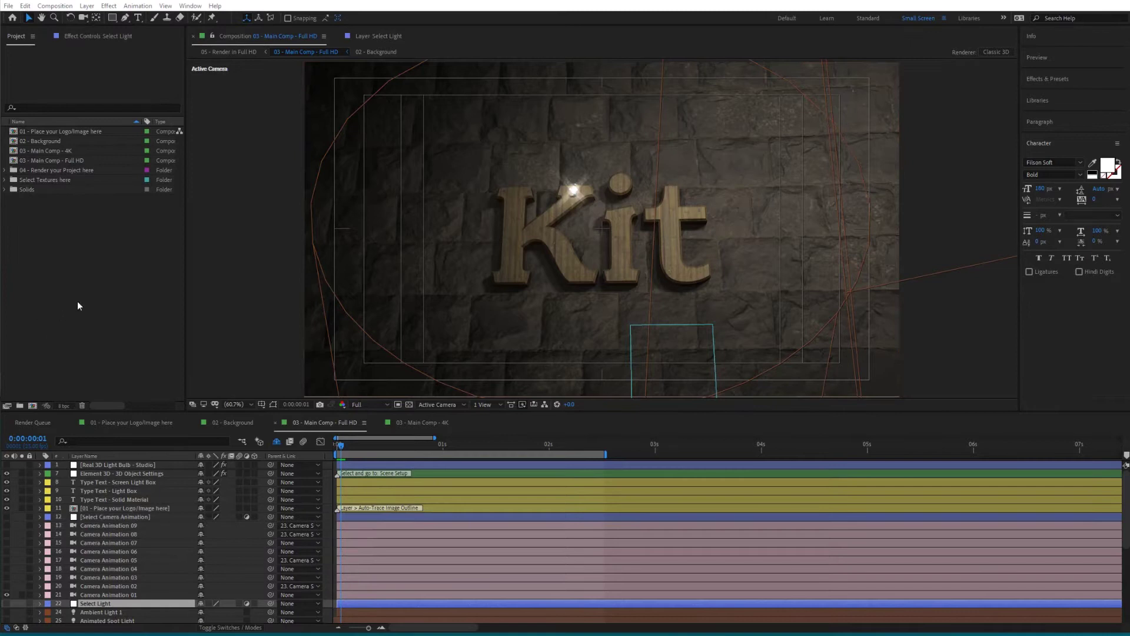
- Import UFO Image.ai and the Unsplash JPG photo from the Nfx Current Project folder into the project
click(114, 320)
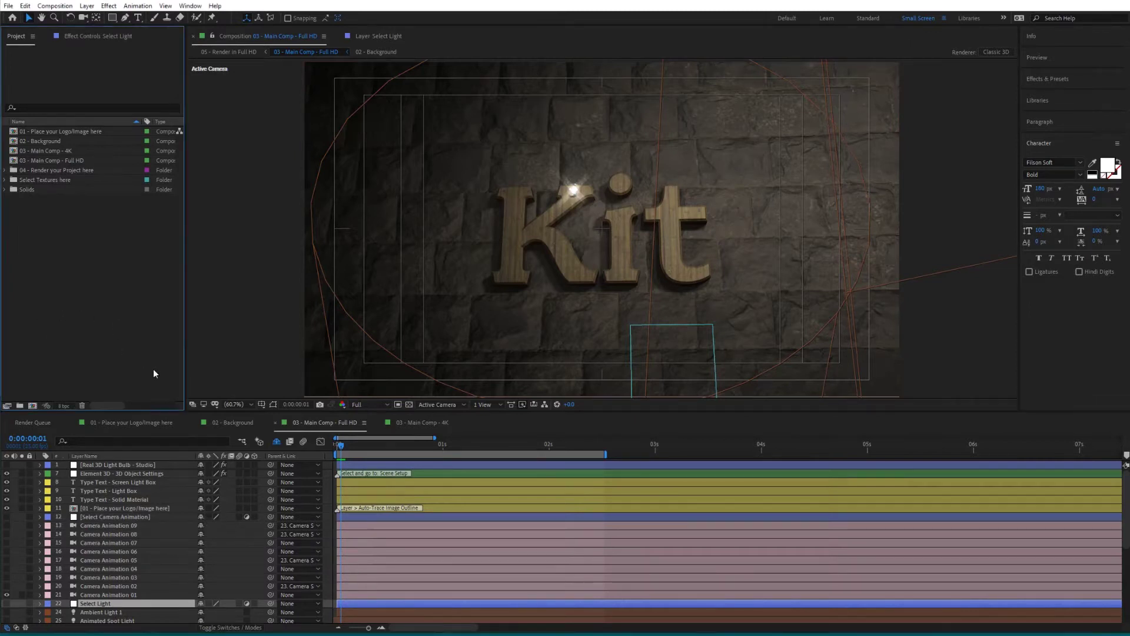
click(135, 422)
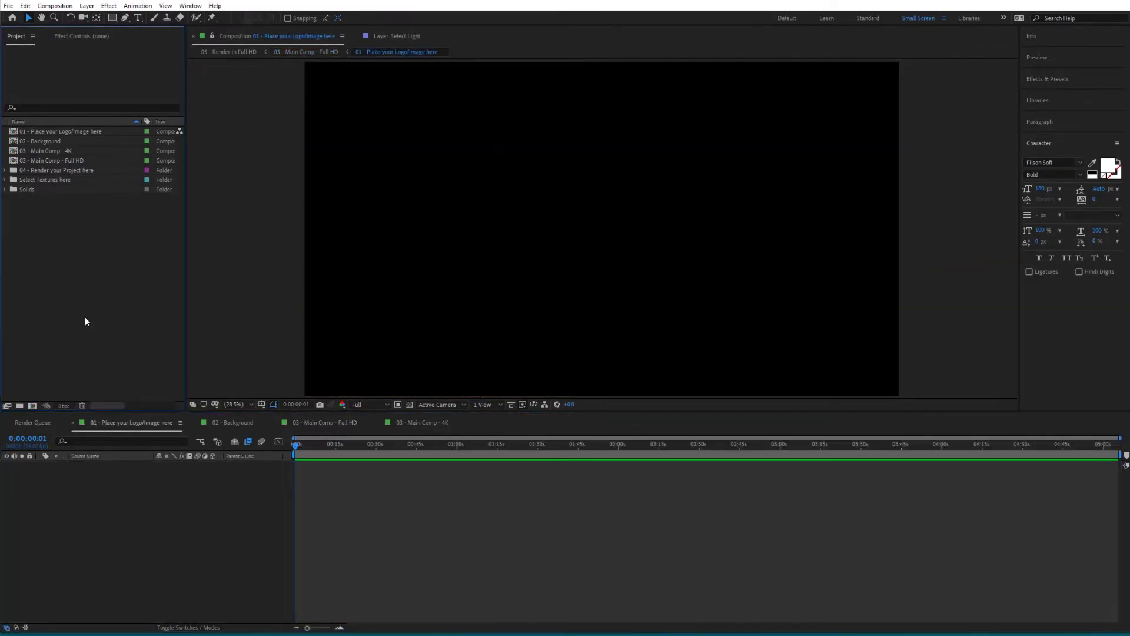
key(ctrl+i)
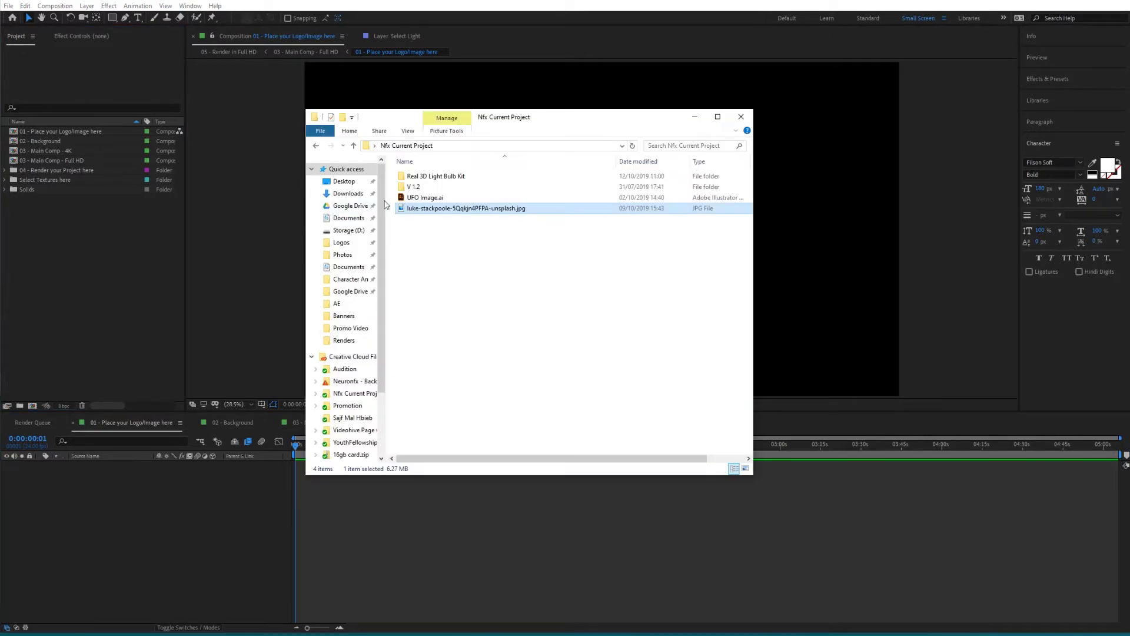
click(424, 197)
drag(422, 200, 104, 276)
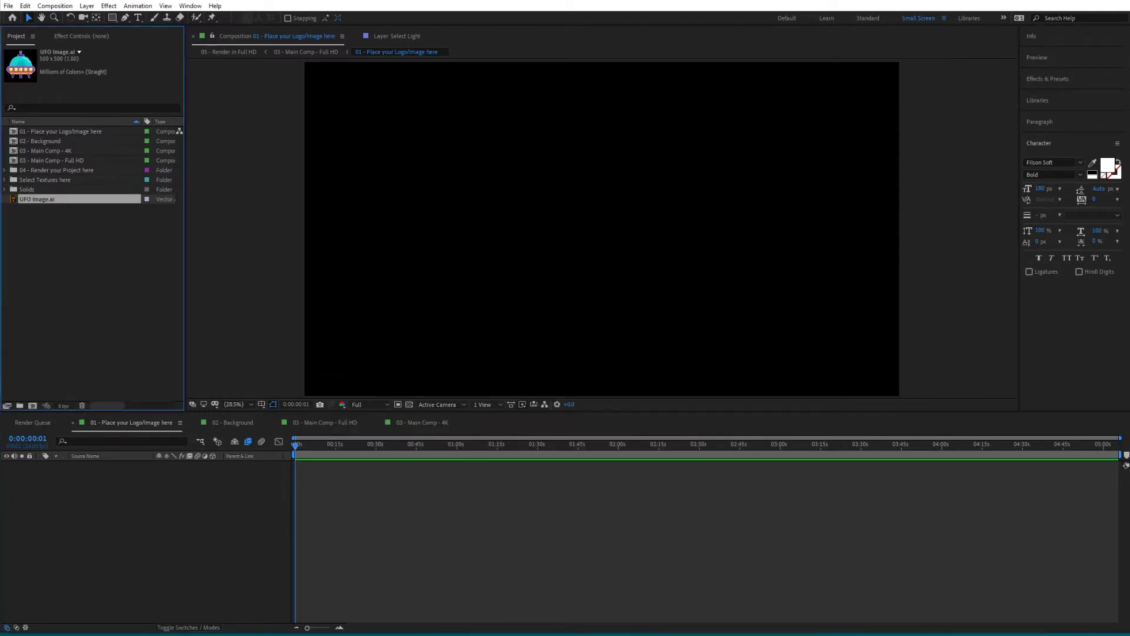
key(alt+Tab)
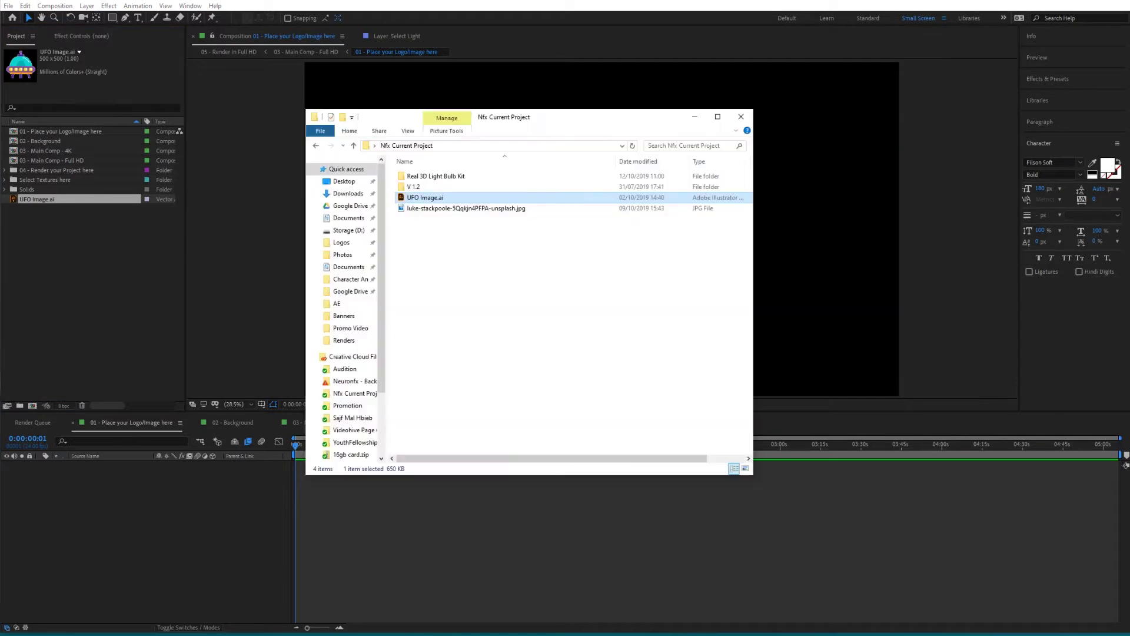
drag(425, 210, 63, 255)
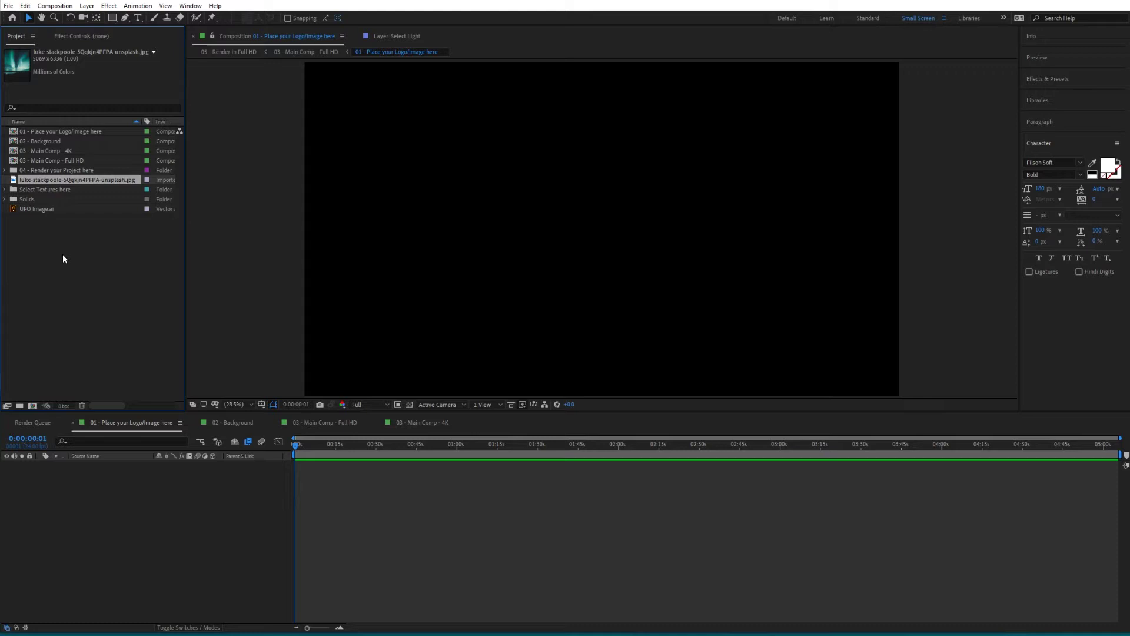
- Place UFO Image.ai in the 01 - Place your Logo/Image here composition and scale it to about 396%
click(65, 133)
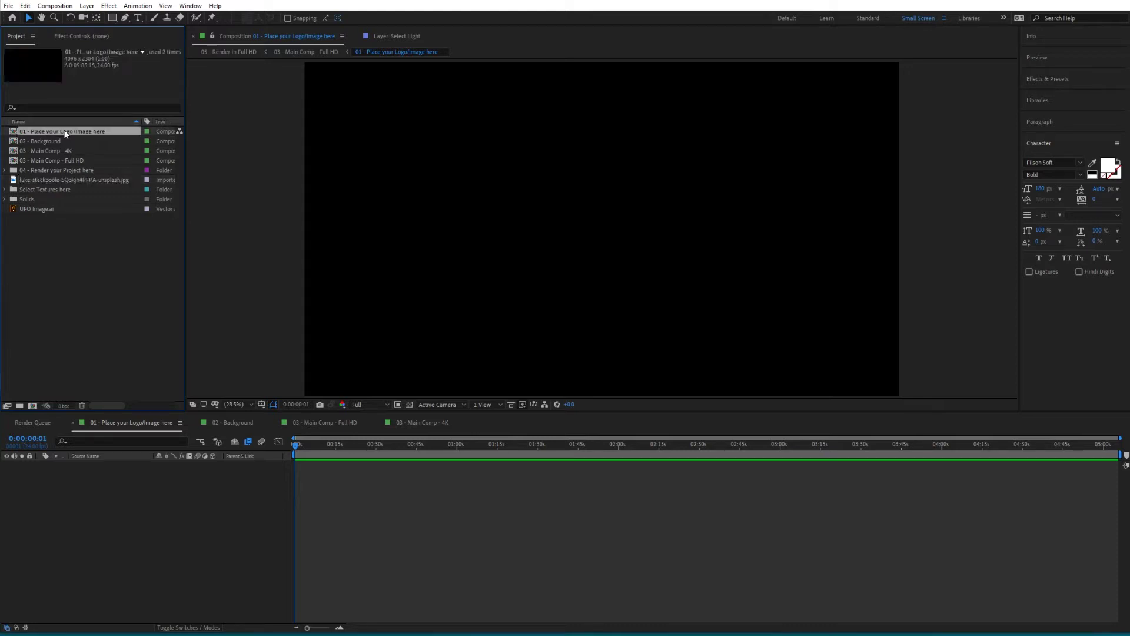
double_click(65, 133)
drag(30, 209, 136, 520)
key(s)
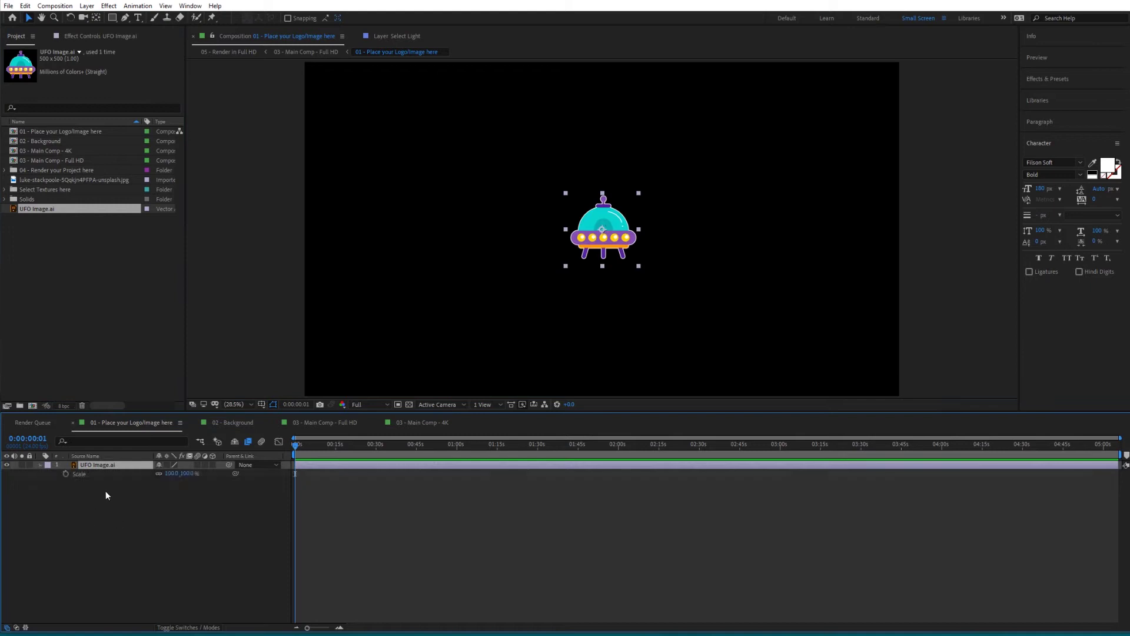
drag(187, 473, 369, 473)
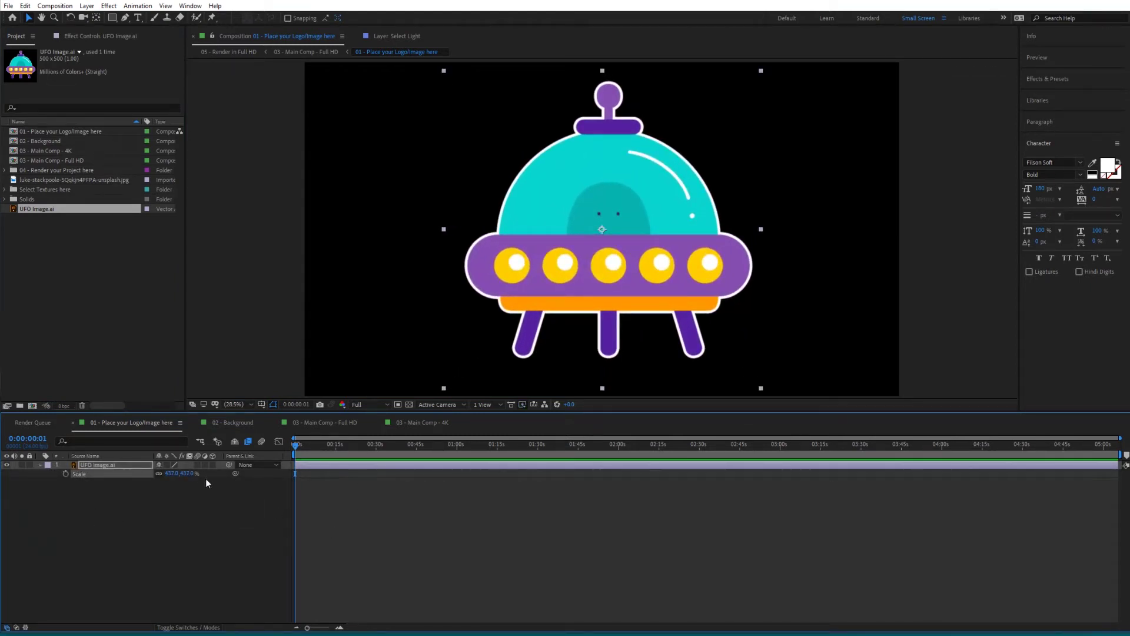
drag(189, 473, 173, 529)
click(173, 529)
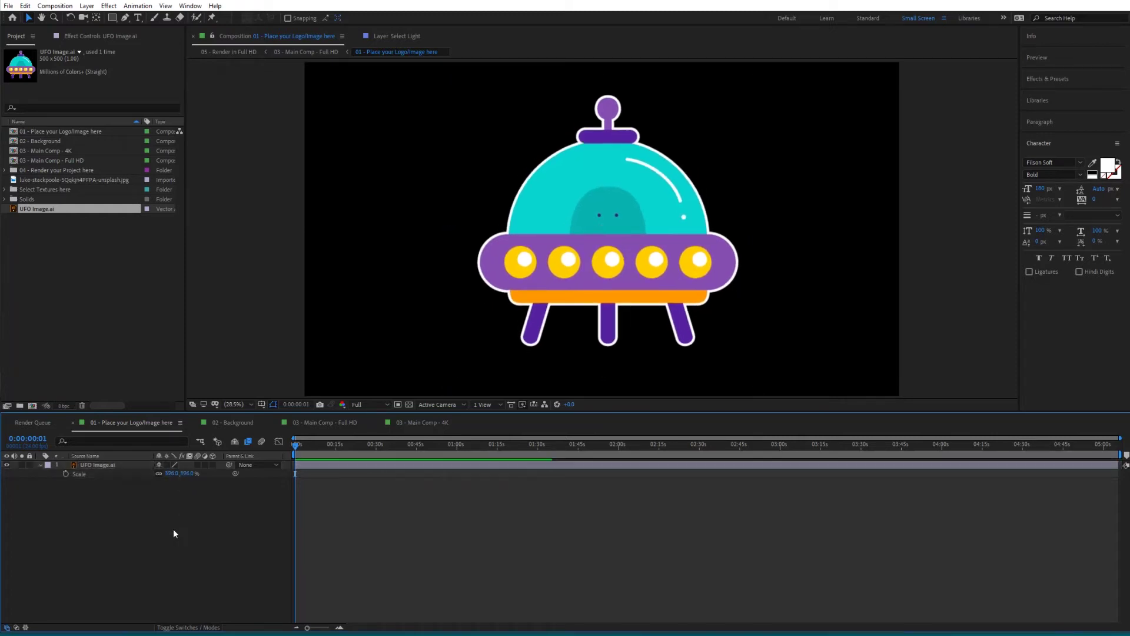
- Rotate the UFO Image.ai layer about 20° clockwise
click(88, 464)
key(r)
mouse_move(177, 473)
mouse_down()
mouse_move(197, 473)
mouse_move(183, 477)
mouse_up()
click(184, 499)
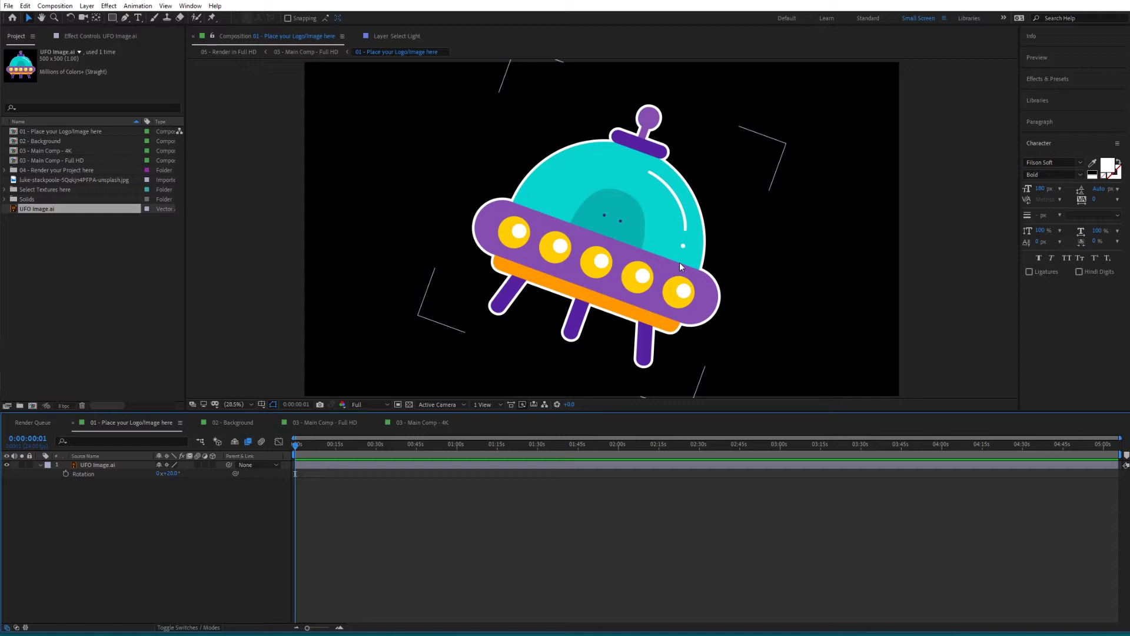
click(40, 466)
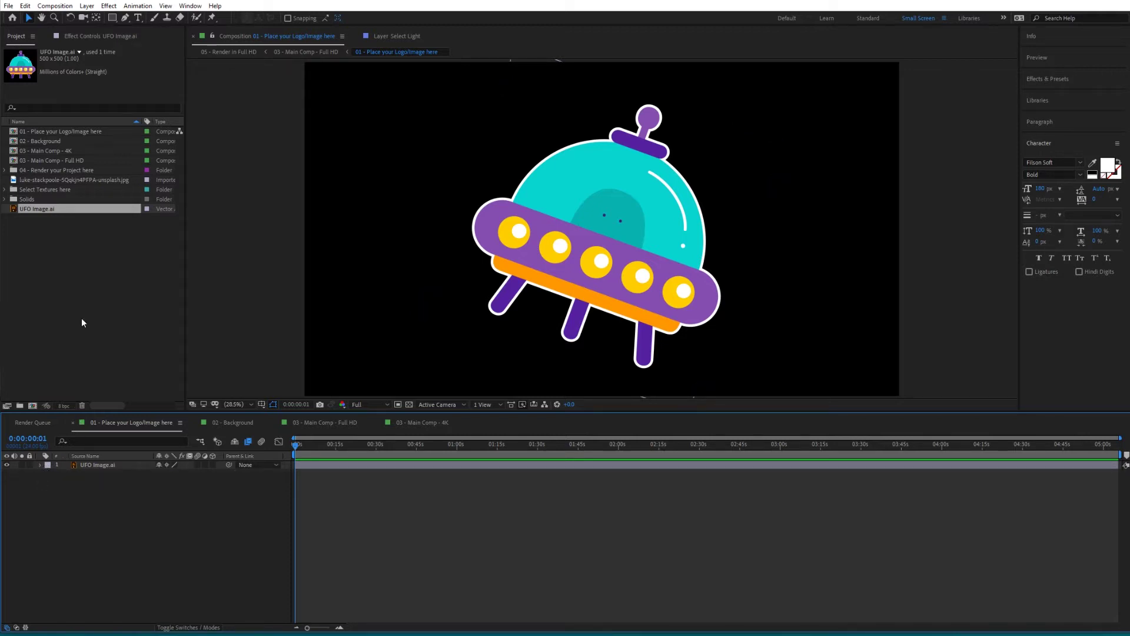
- Add the Unsplash photo to the 02 - Background composition beneath Lens Blur and shift it down until its sky fills the frame
click(41, 141)
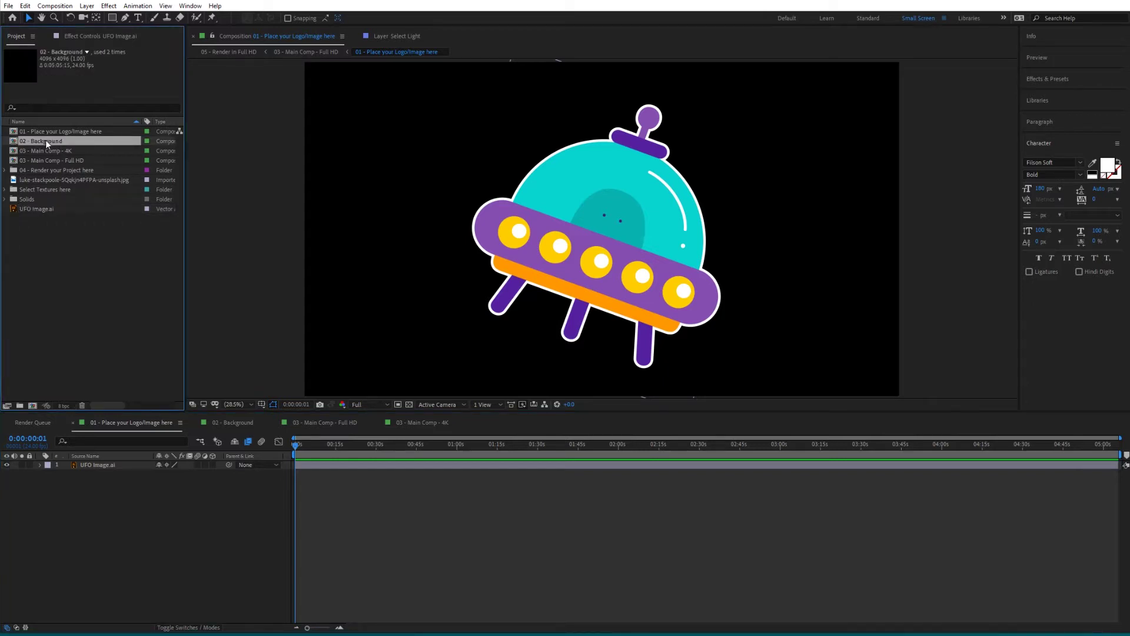
double_click(45, 141)
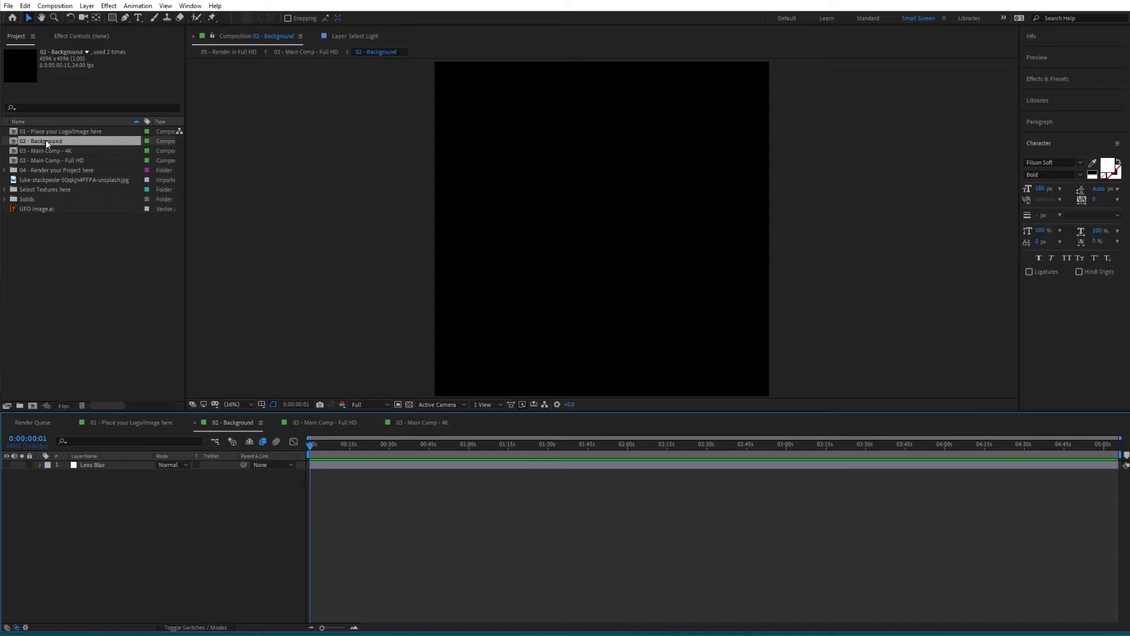
drag(66, 179, 135, 530)
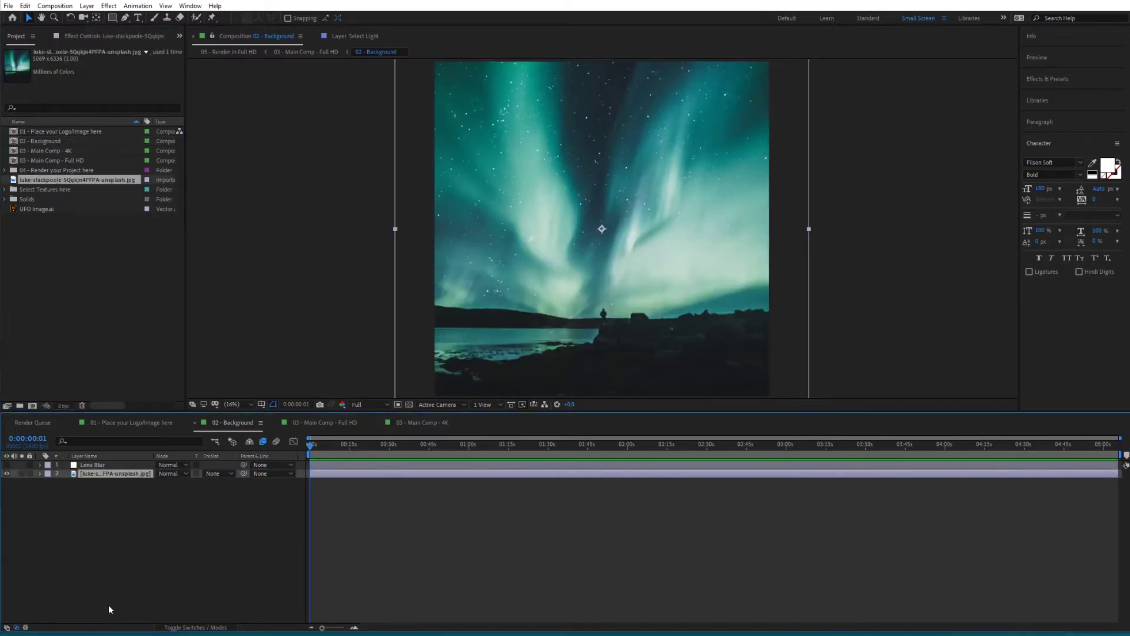
drag(588, 126, 599, 216)
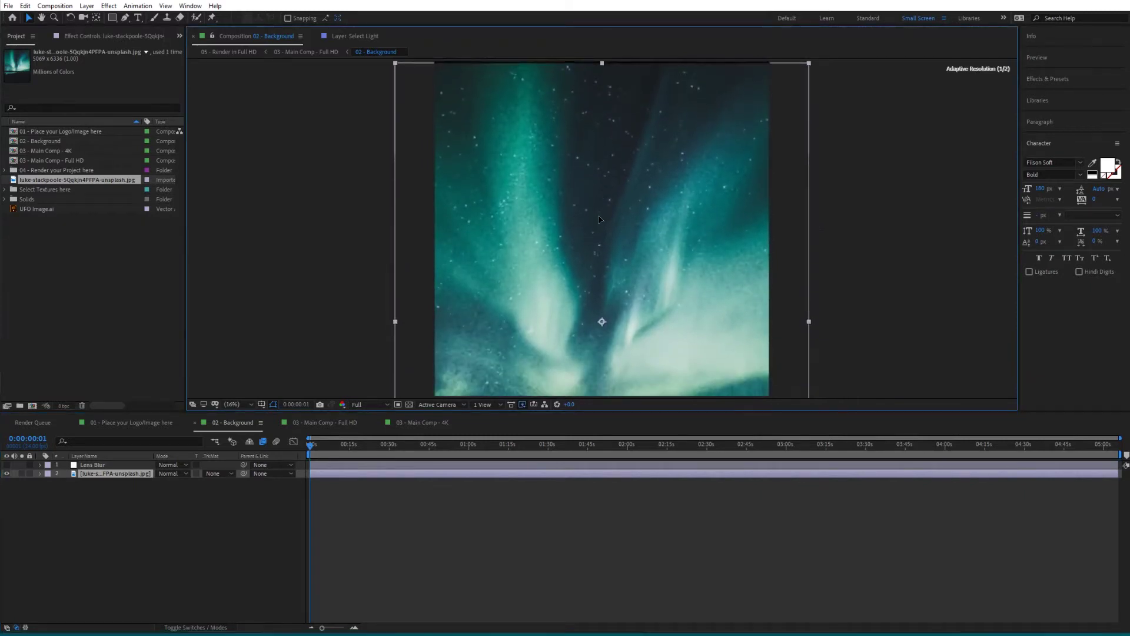
click(134, 585)
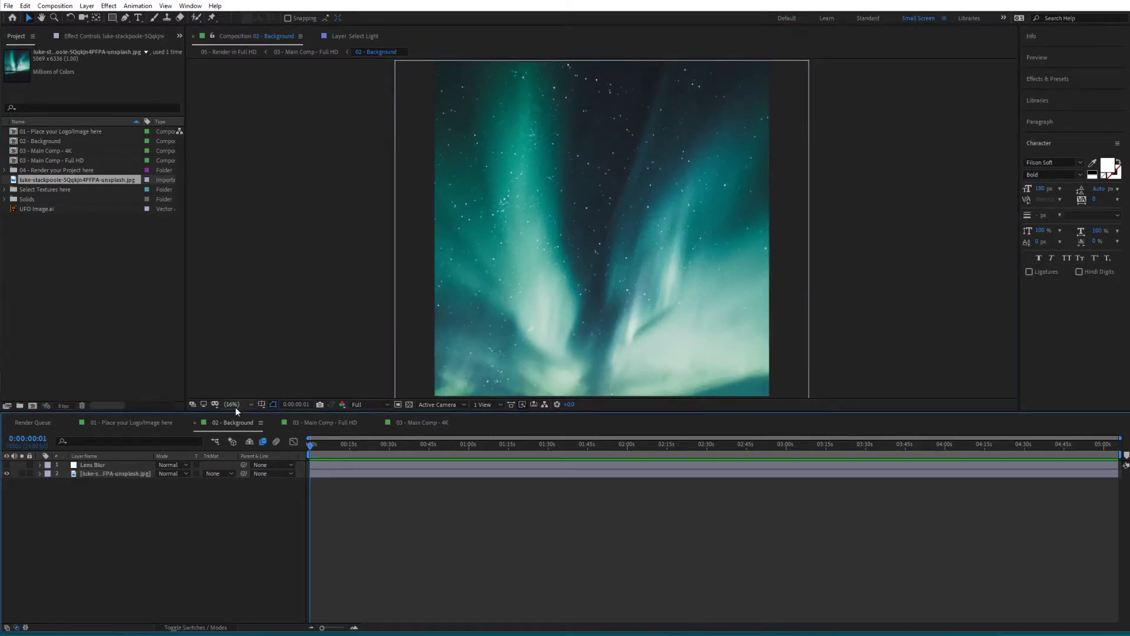
- In 03 - Main Comp - Full HD, solo the logo layer, auto-trace its alpha channel for the current frame, and unsolo it
click(313, 422)
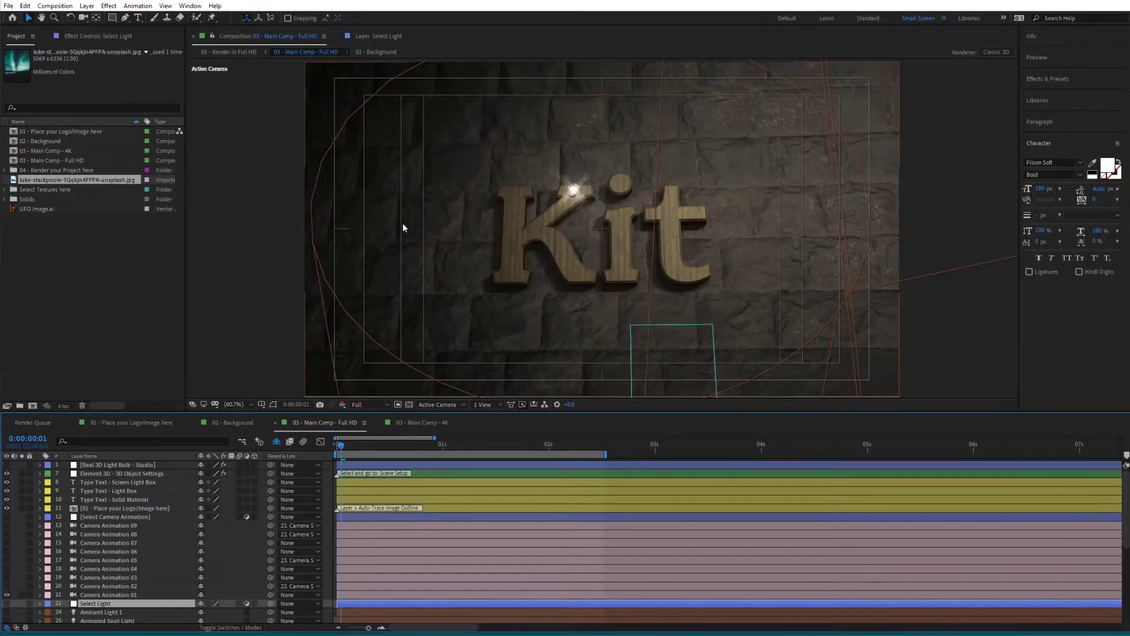
click(108, 509)
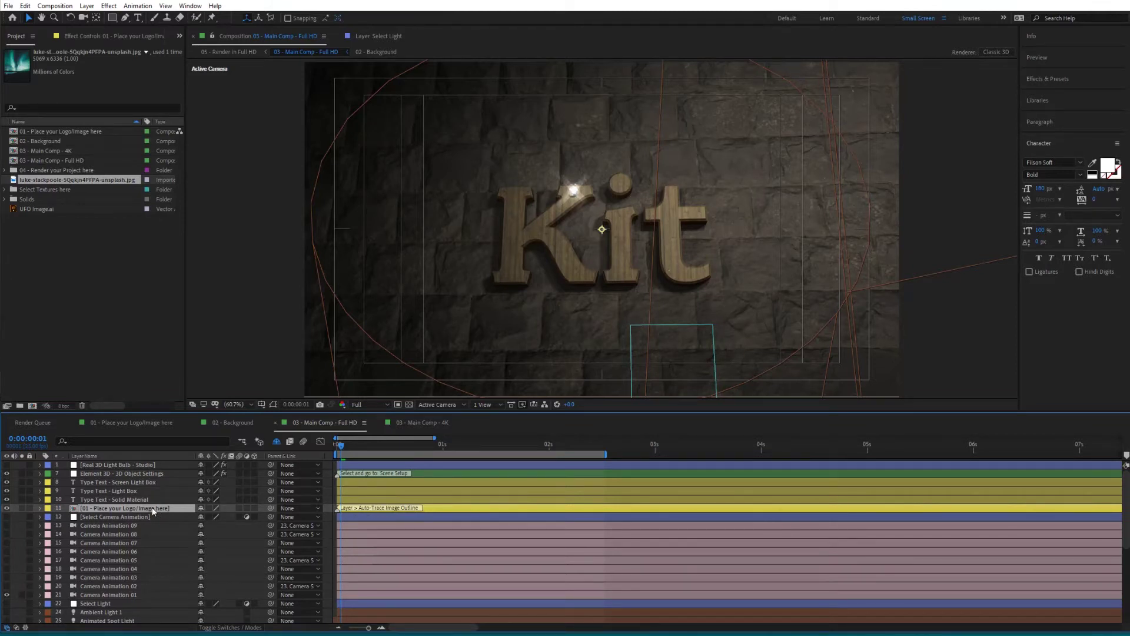
click(19, 508)
click(20, 509)
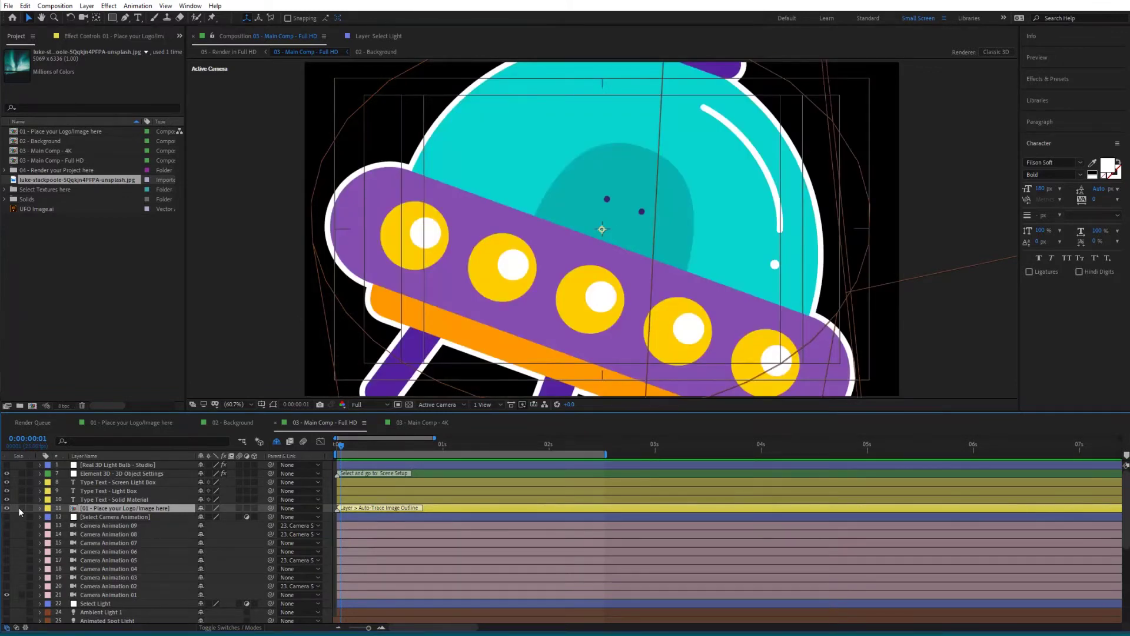
click(19, 508)
click(87, 6)
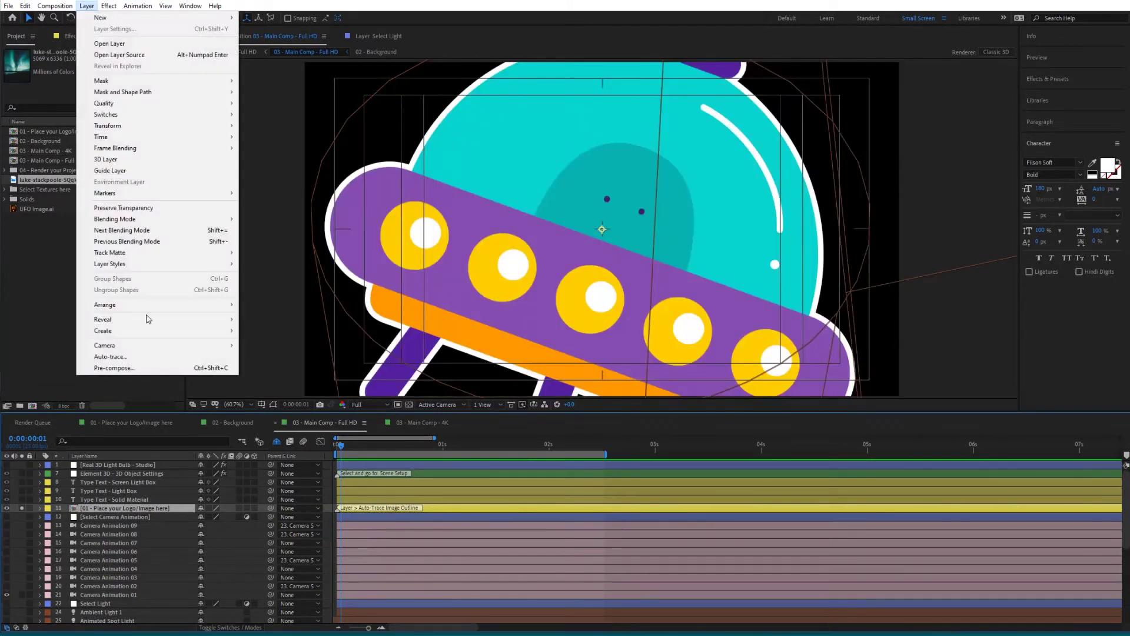
click(161, 356)
mouse_move(429, 191)
mouse_down()
mouse_move(327, 193)
mouse_move(154, 131)
mouse_up()
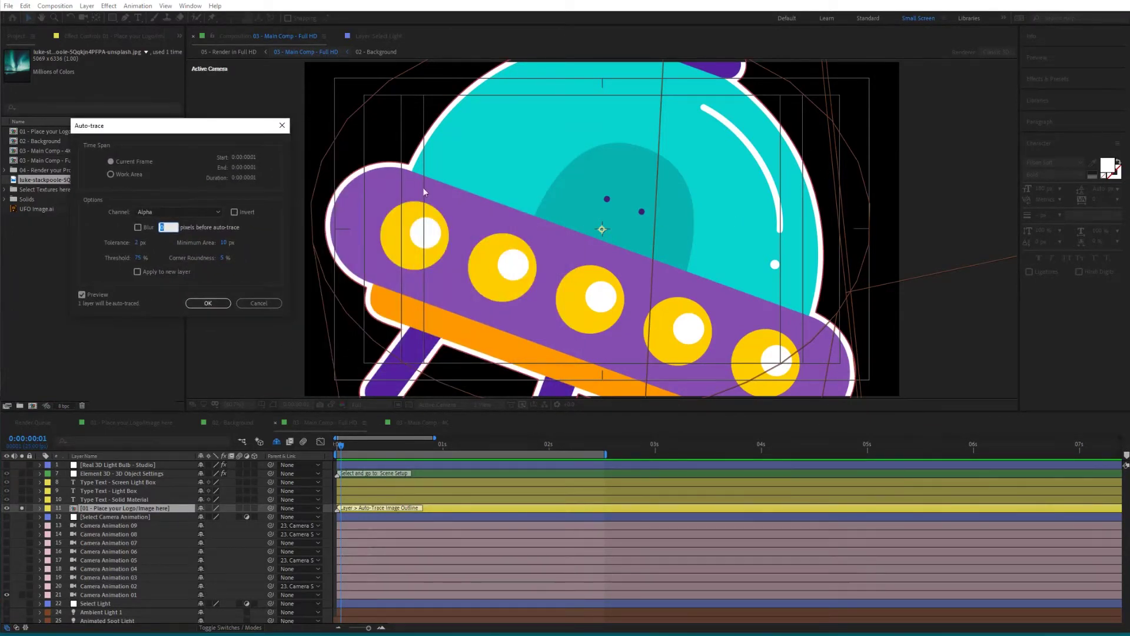
click(209, 302)
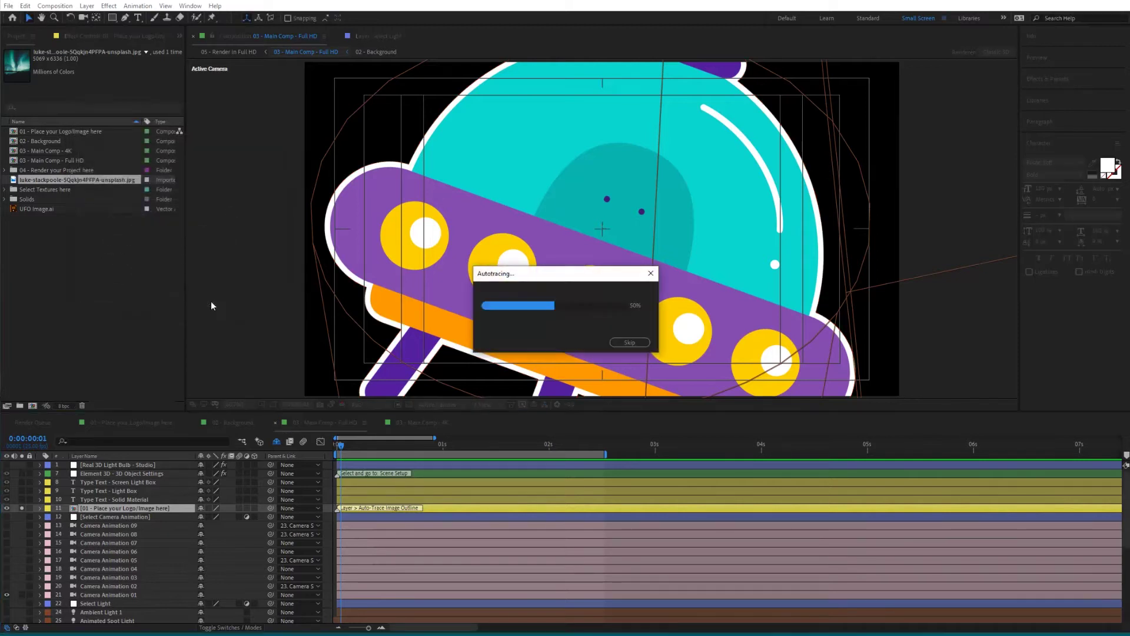
click(22, 508)
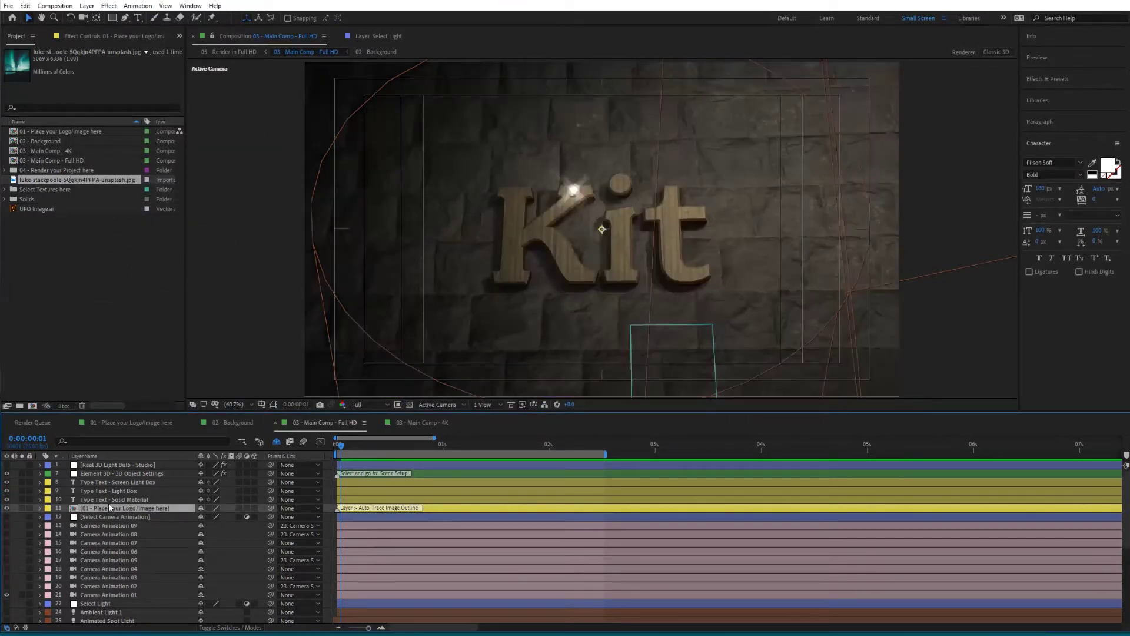
- Turn on mask path visibility and inspect the traced Mask 1 outline against the soloed logo layer
key(m)
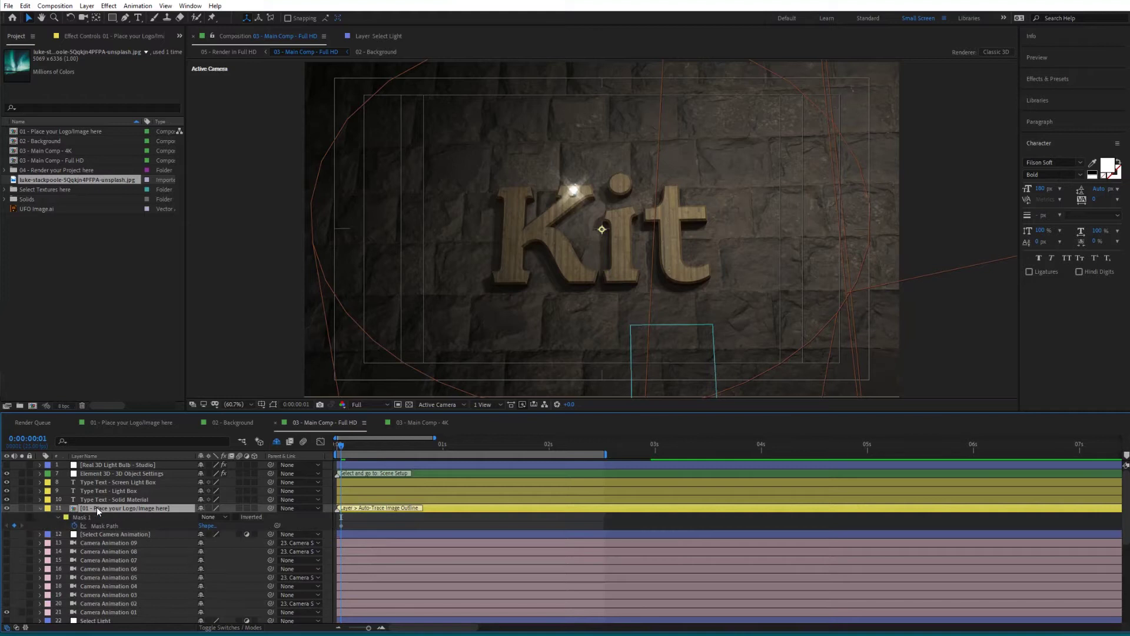
click(82, 518)
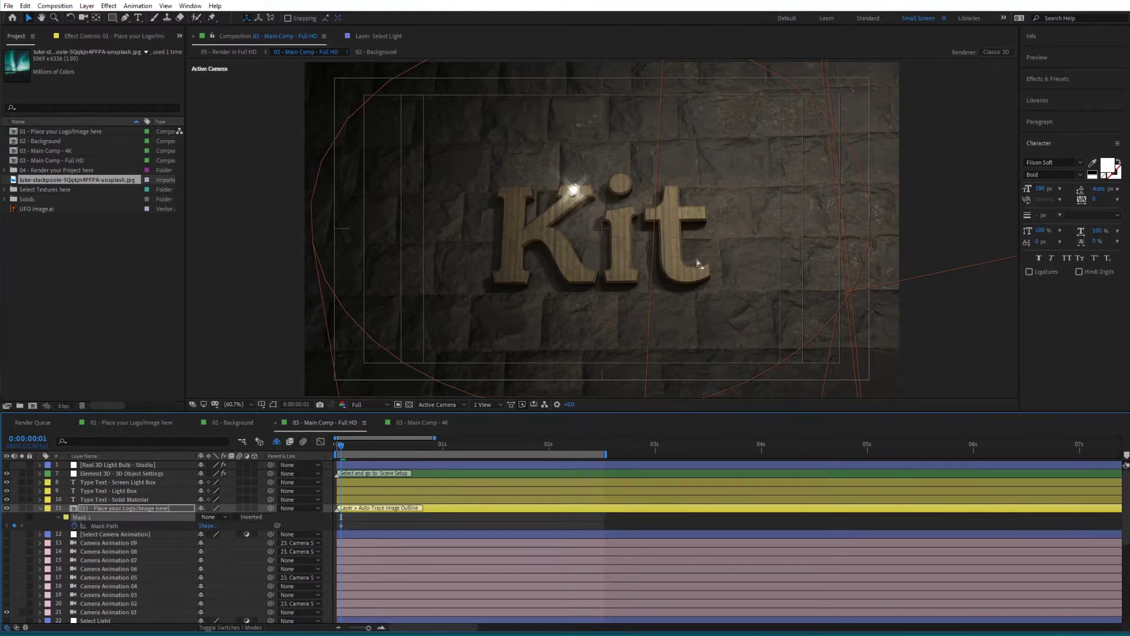
click(21, 507)
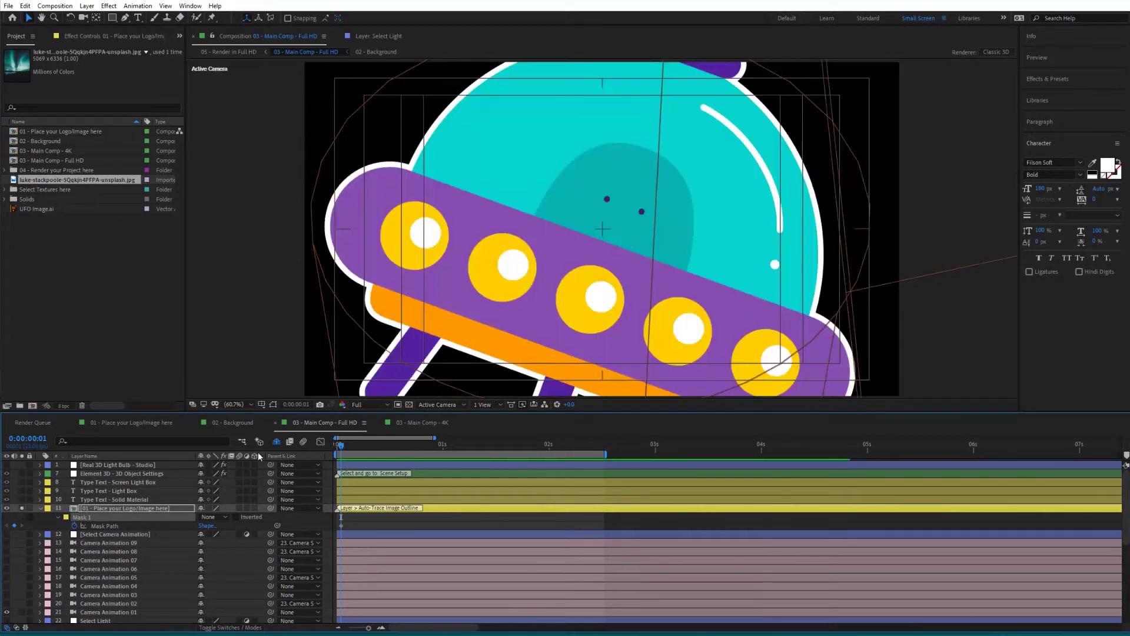
click(273, 405)
click(22, 508)
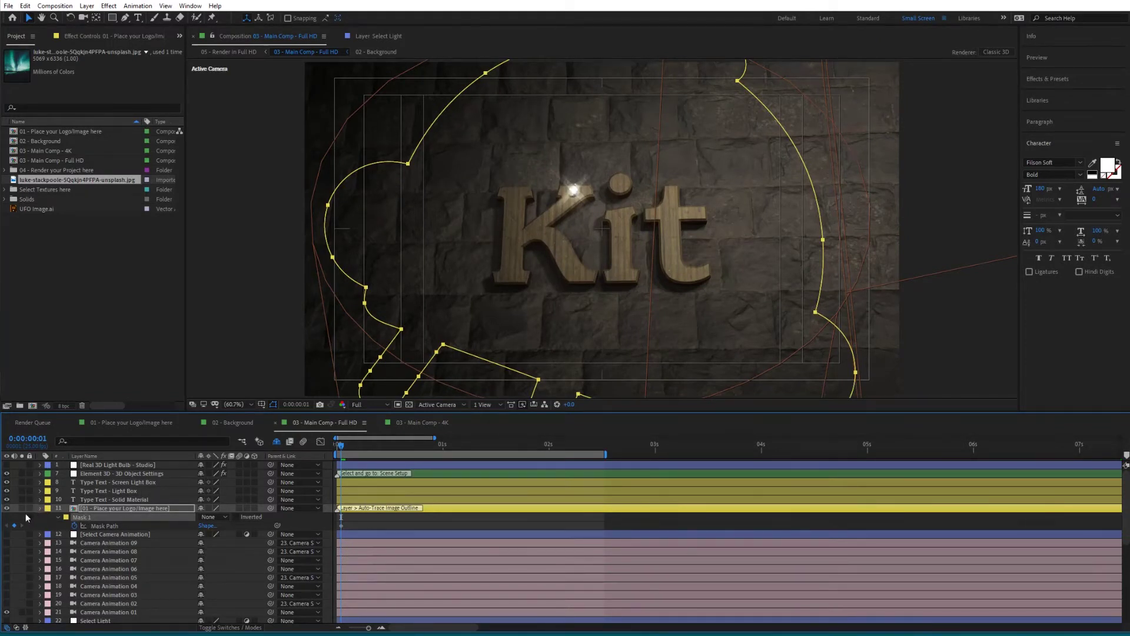
key(u)
click(126, 516)
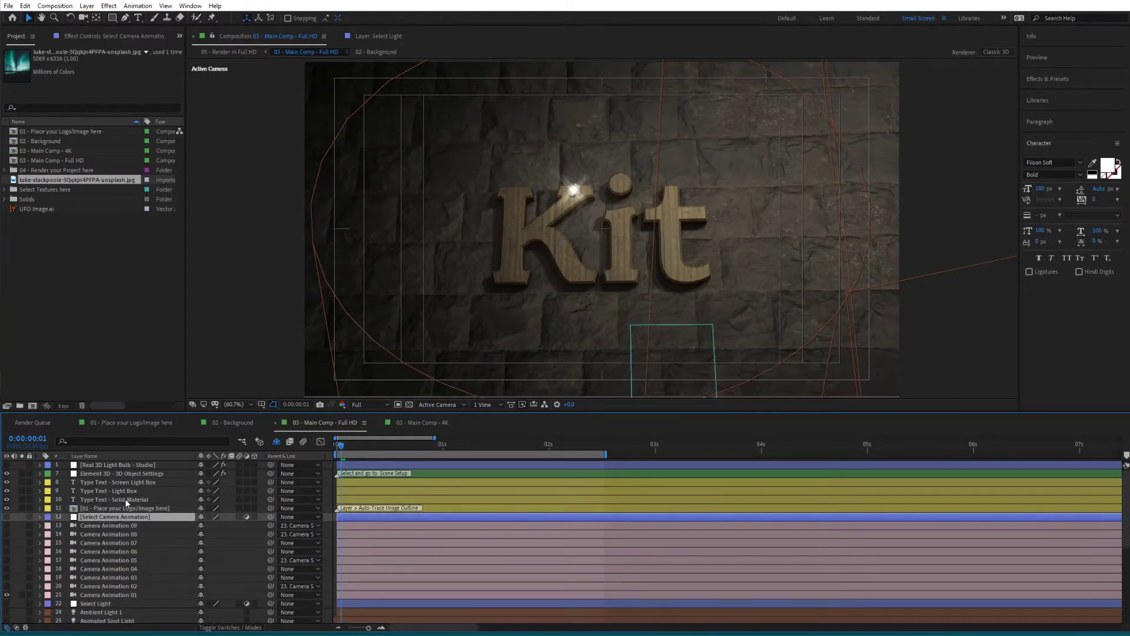
- Open Scene Setup for the Element 3D - 3D Object Settings layer and, under Select Object, hide Solid Material V01 and show Solid Material V05
click(99, 472)
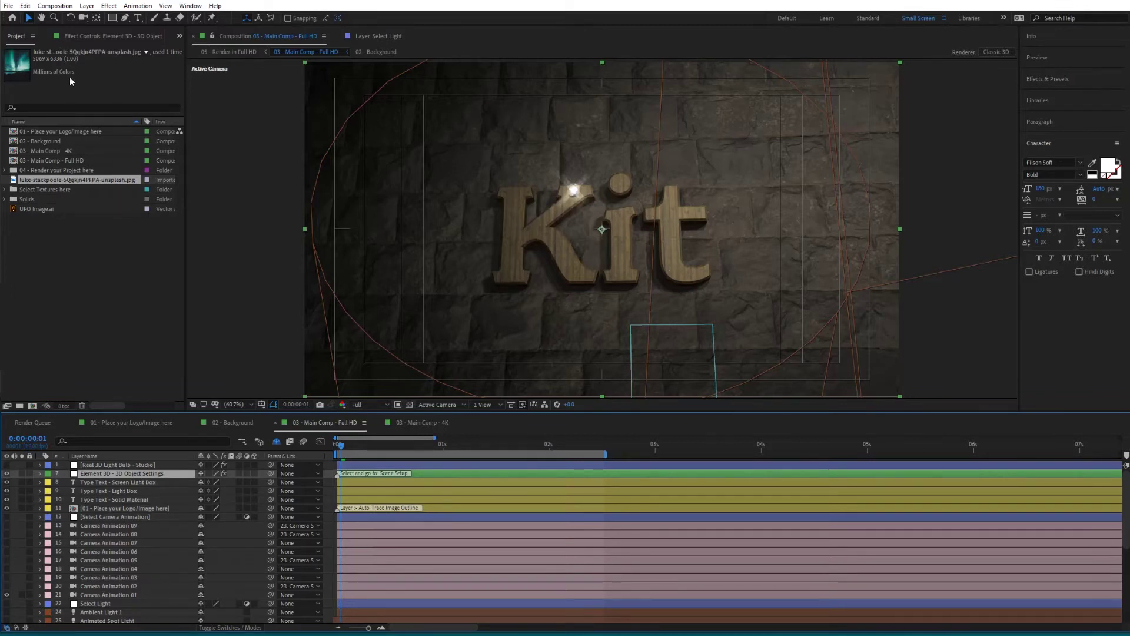
click(97, 36)
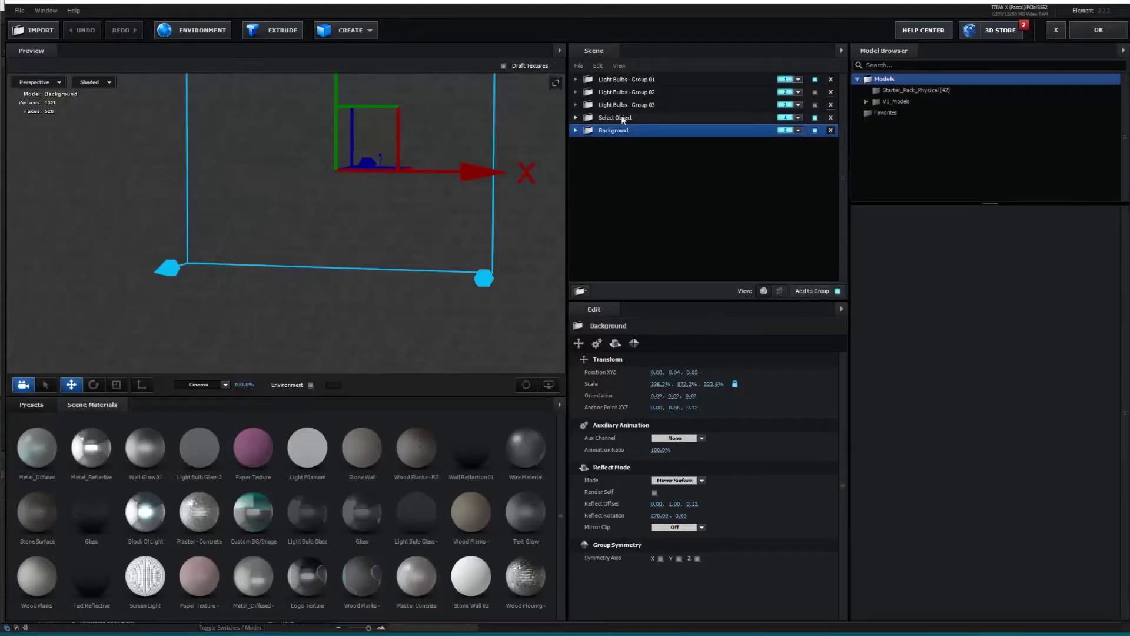
click(582, 117)
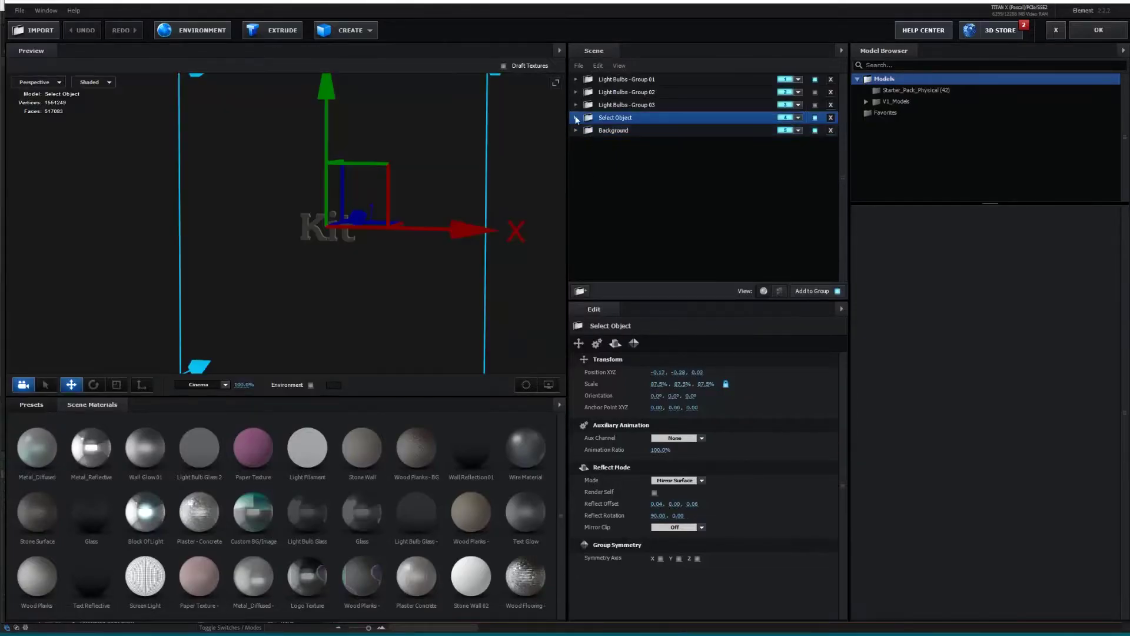
click(576, 117)
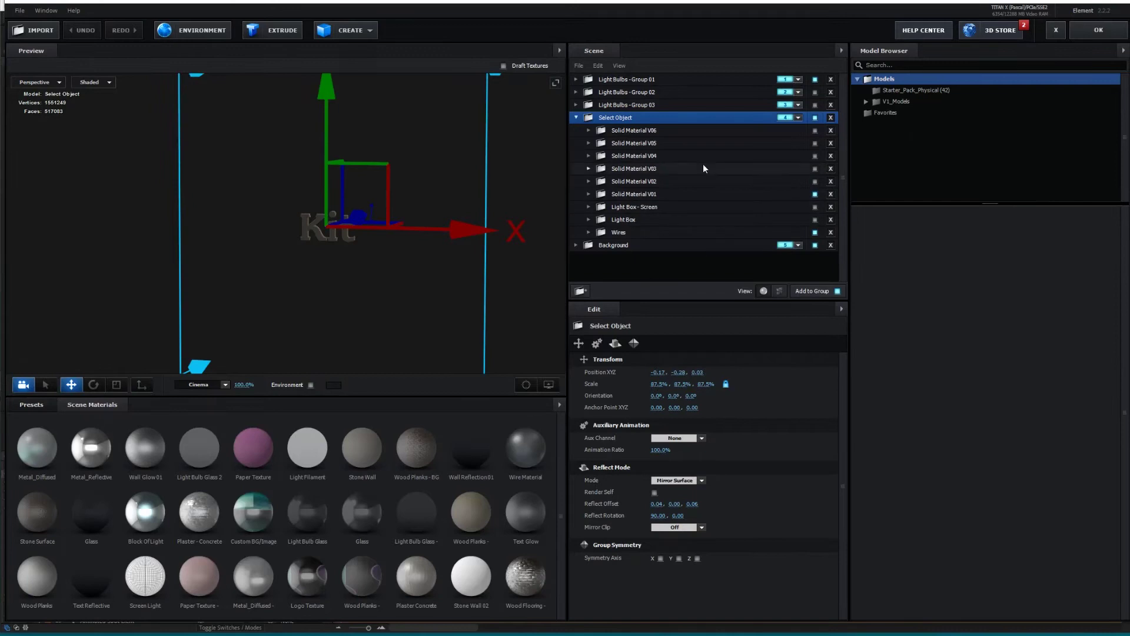
click(815, 193)
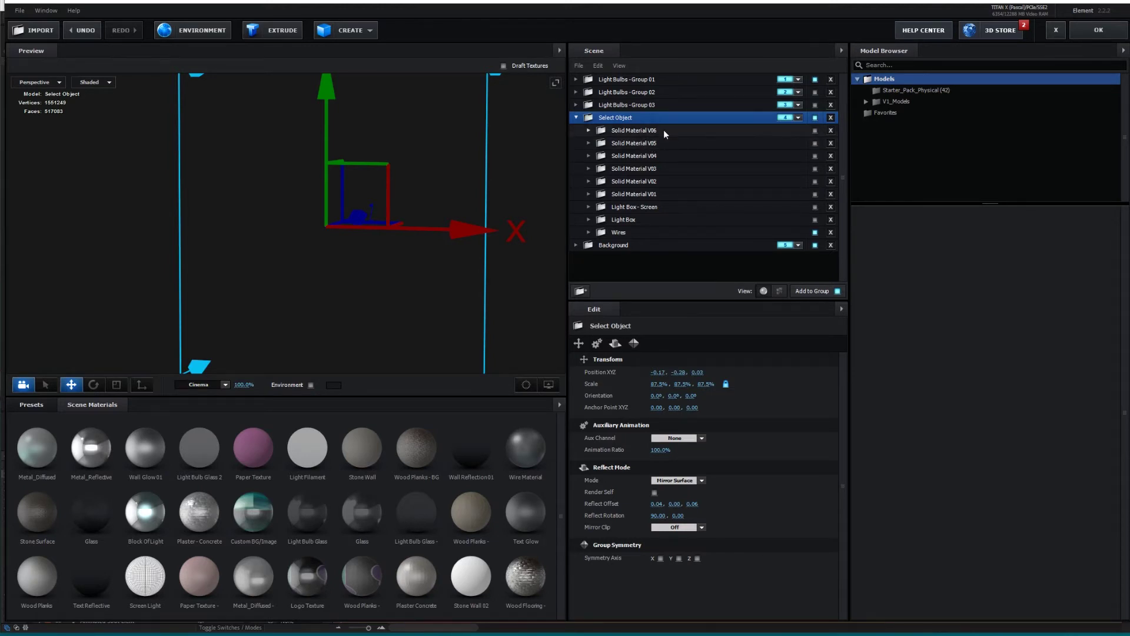
click(815, 143)
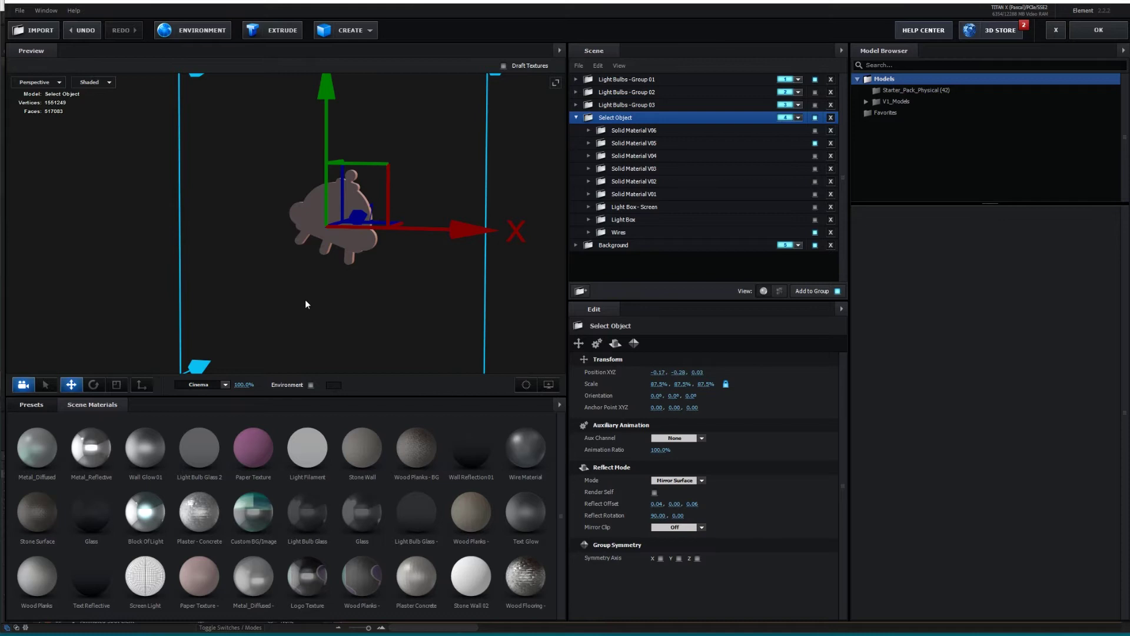
- In the Select Object group, show Solid Material V06 and hide Solid Material V05
scroll(305, 301, up, 5)
mouse_move(303, 300)
mouse_down()
mouse_move(411, 303)
mouse_move(319, 310)
mouse_up()
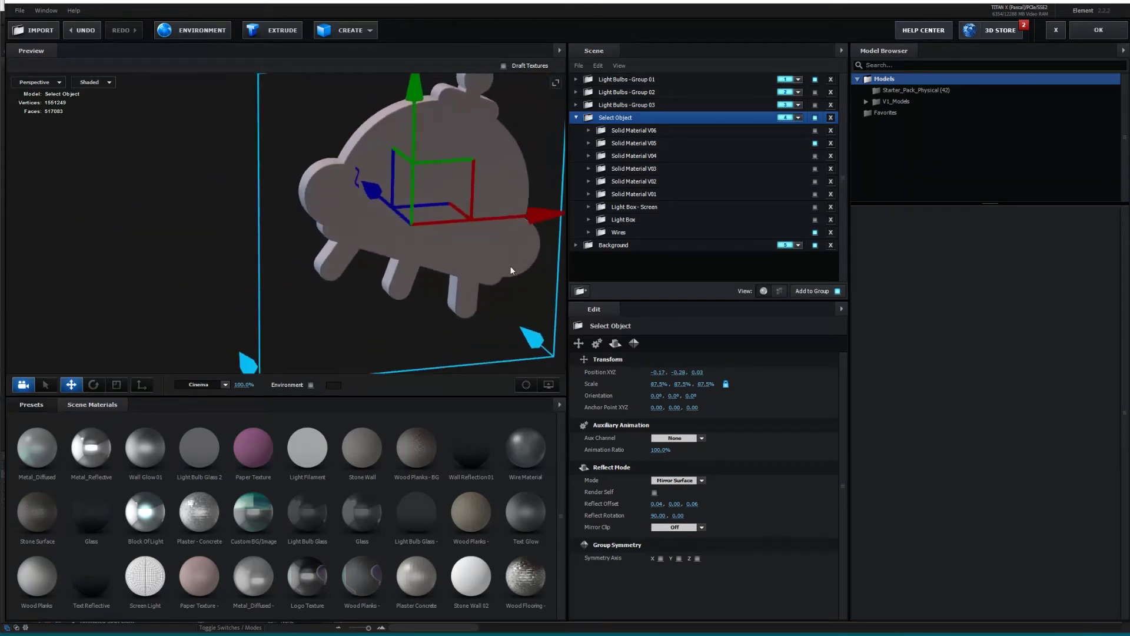
click(815, 130)
click(814, 143)
drag(477, 281, 289, 326)
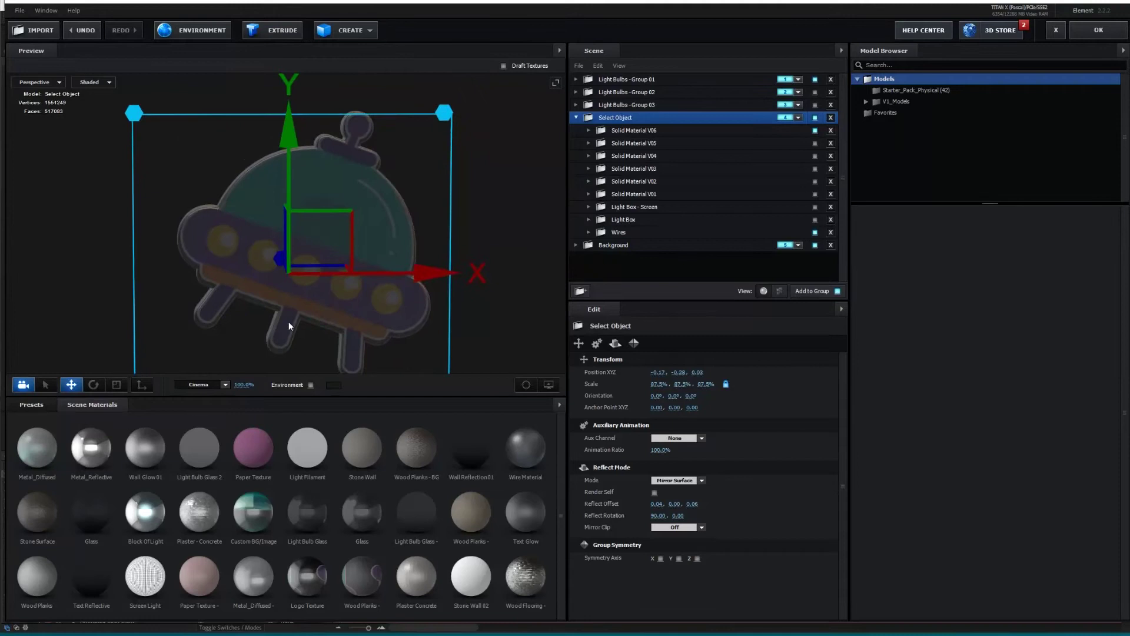
- Select Solid Material V06, expand its extrusion models, check the logo texture up close, and apply the scene to the composition
click(589, 144)
click(589, 143)
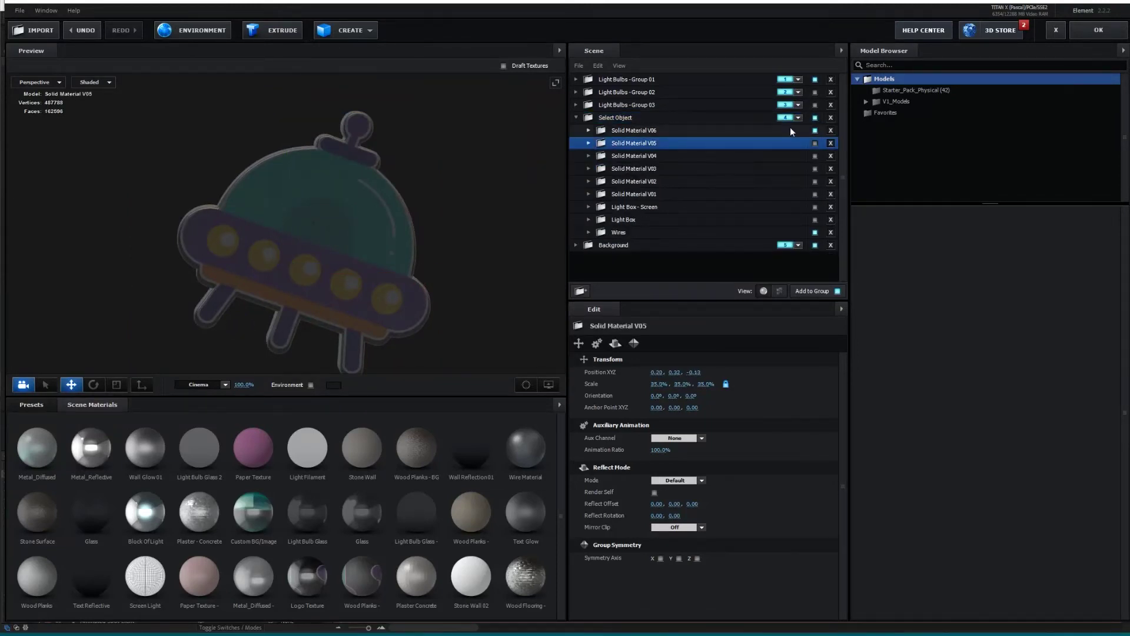
click(648, 131)
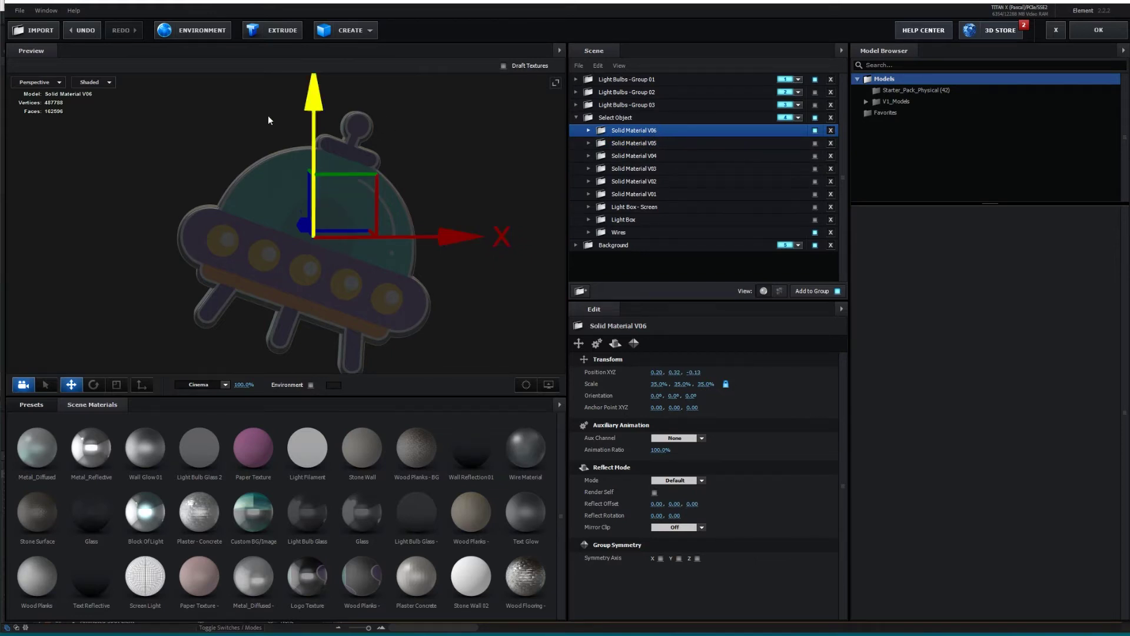
mouse_move(263, 281)
mouse_down()
mouse_move(322, 288)
mouse_move(276, 258)
mouse_move(258, 279)
mouse_up()
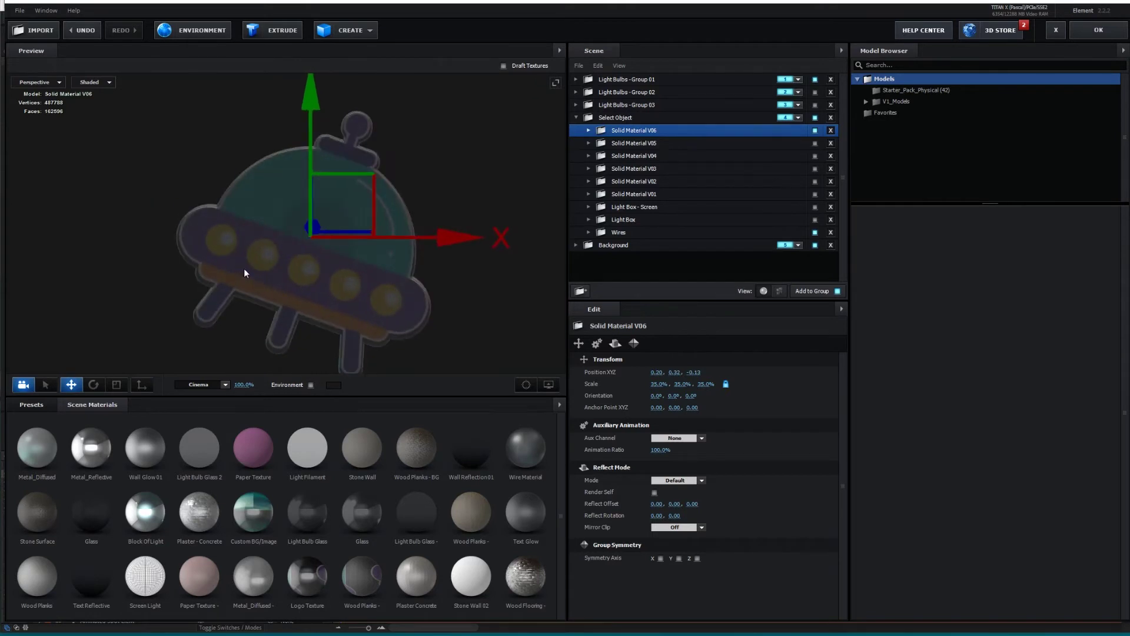
scroll(244, 270, up, 5)
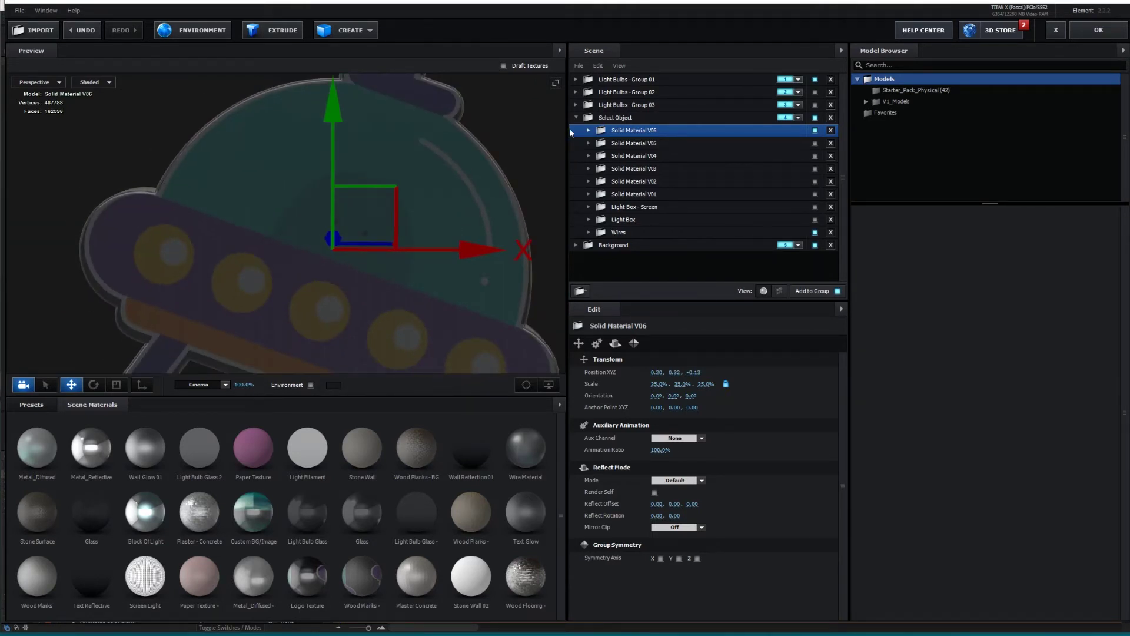
click(588, 130)
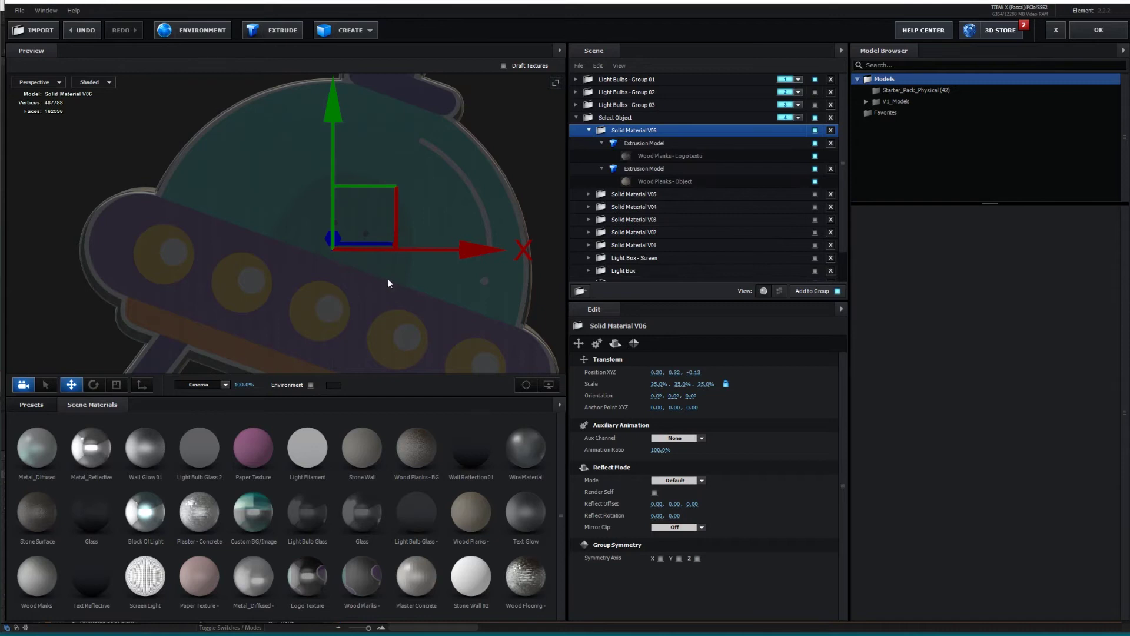
scroll(262, 249, down, 3)
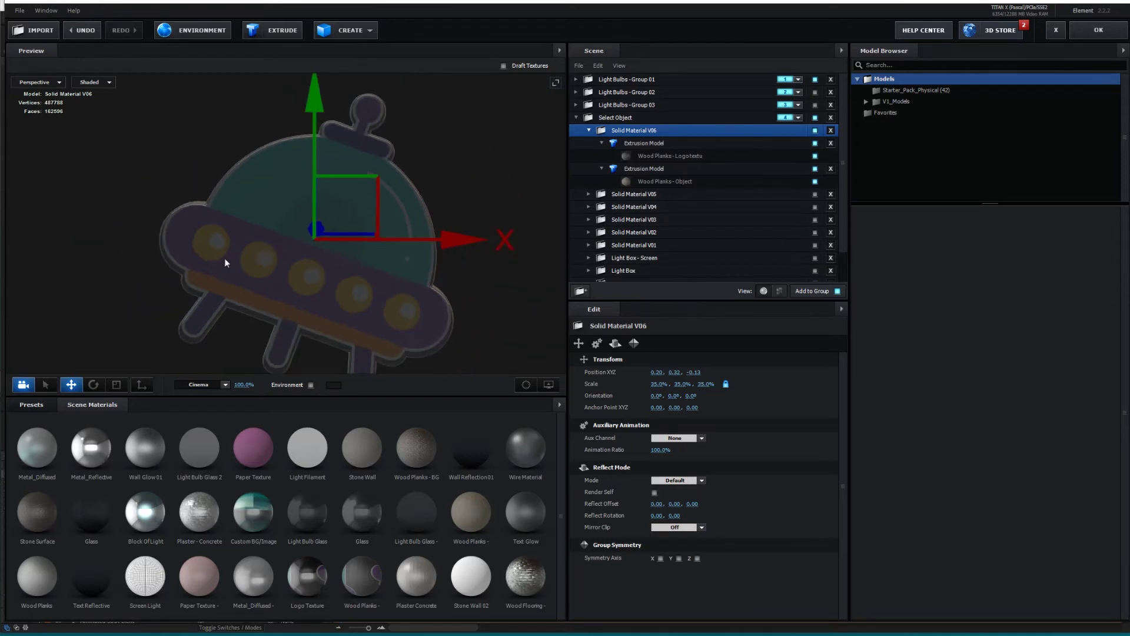
click(1098, 30)
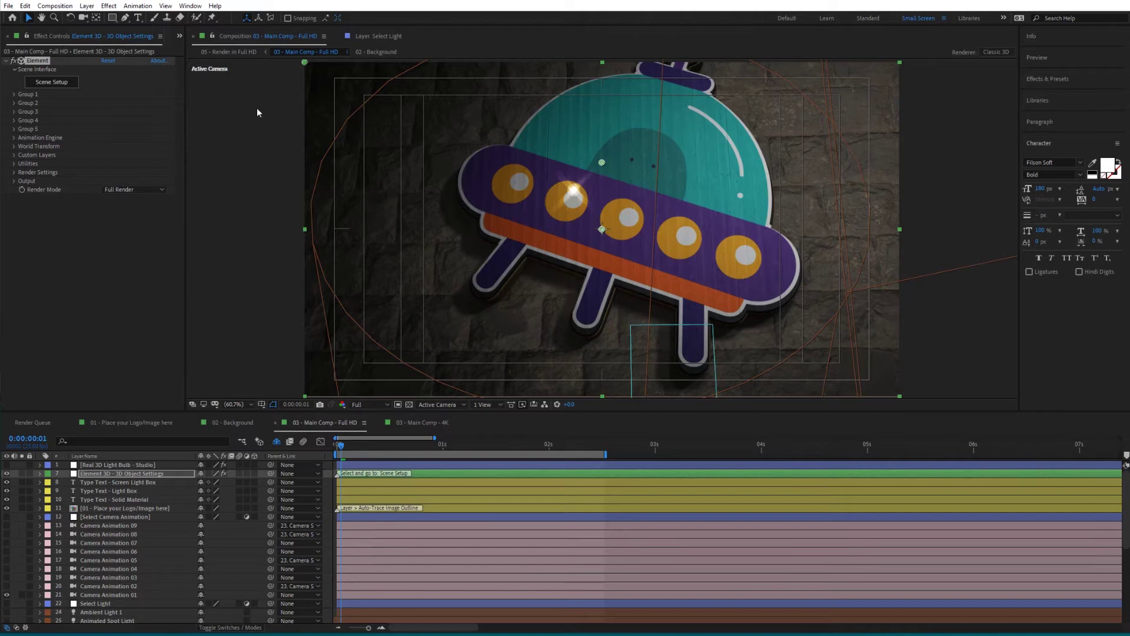
- Reopen Scene Setup and bring up the texture settings of the Wood Planks - Logo texture material in Solid Material V06
click(51, 81)
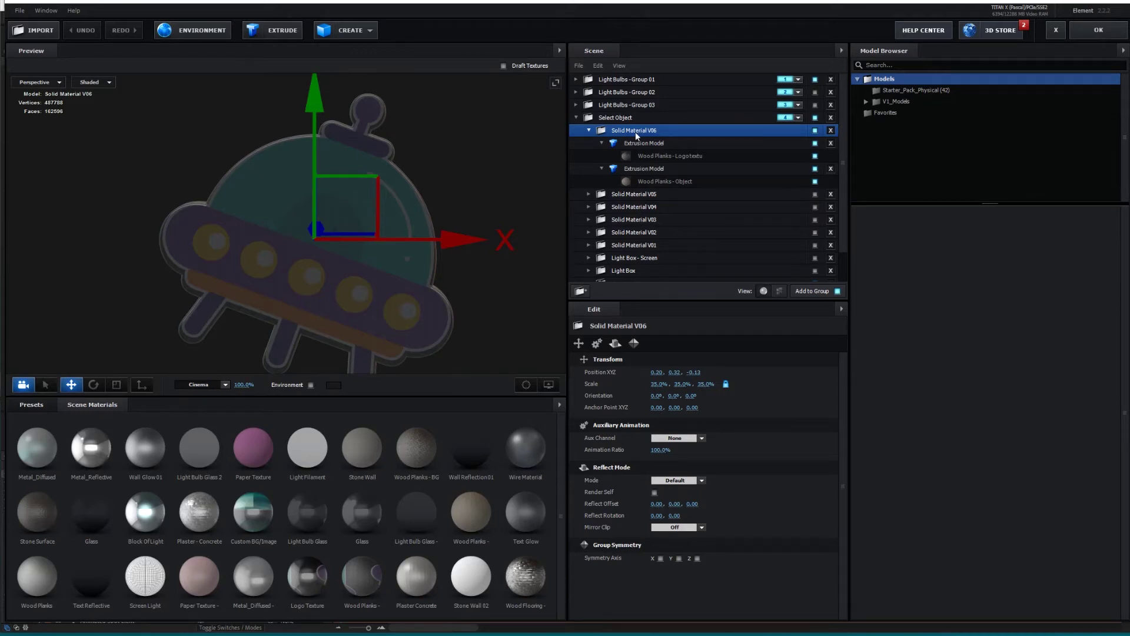
click(673, 155)
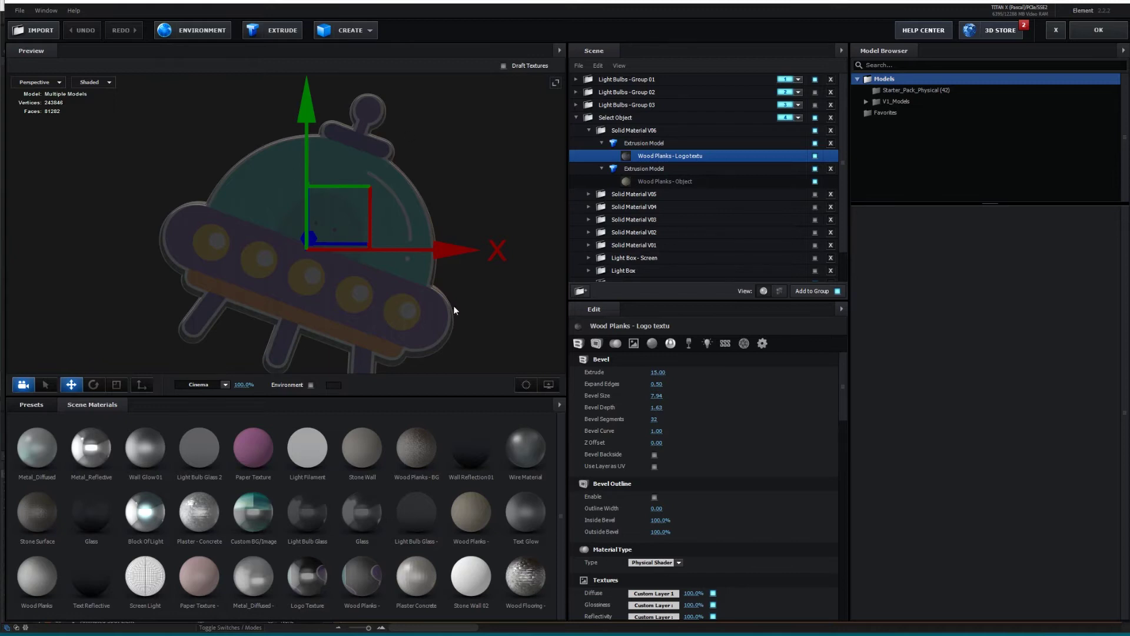
scroll(785, 462, down, 5)
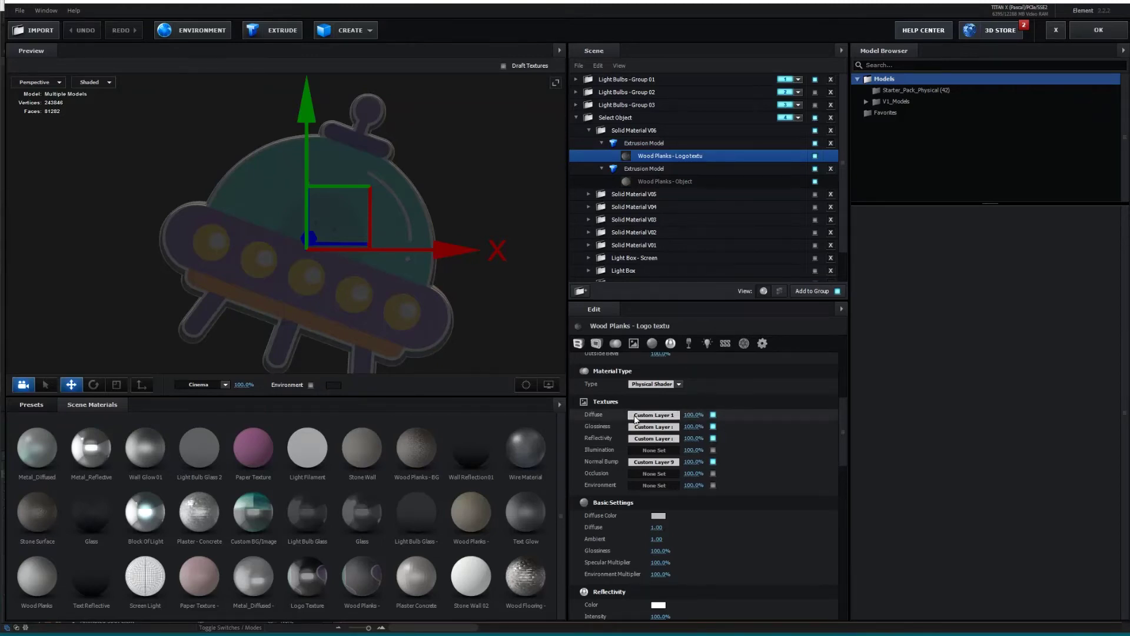
click(631, 128)
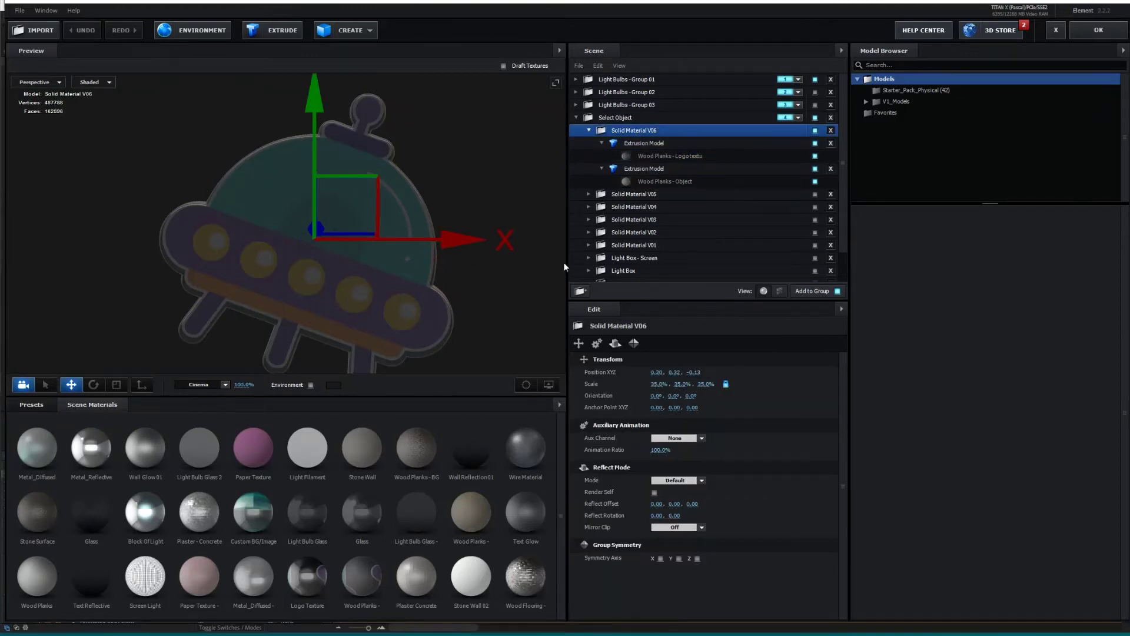
click(667, 156)
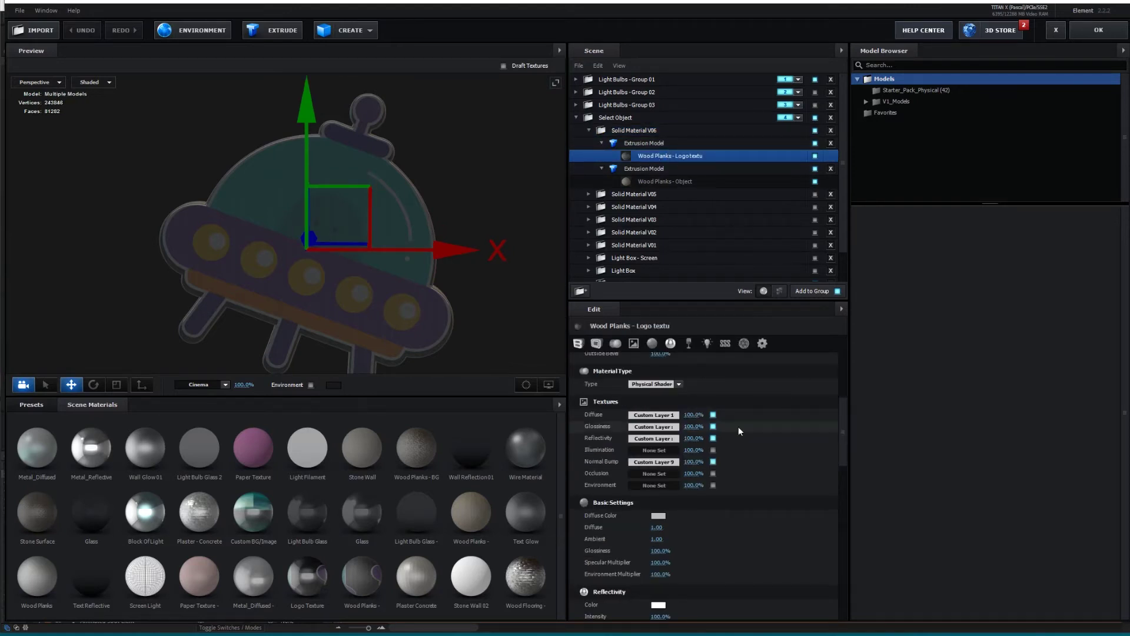
- Open the material's Diffuse texture channel and adjust its UV Offset to 0.26, -0.89 so the artwork lines up with the UFO outline
click(652, 415)
drag(604, 323, 647, 245)
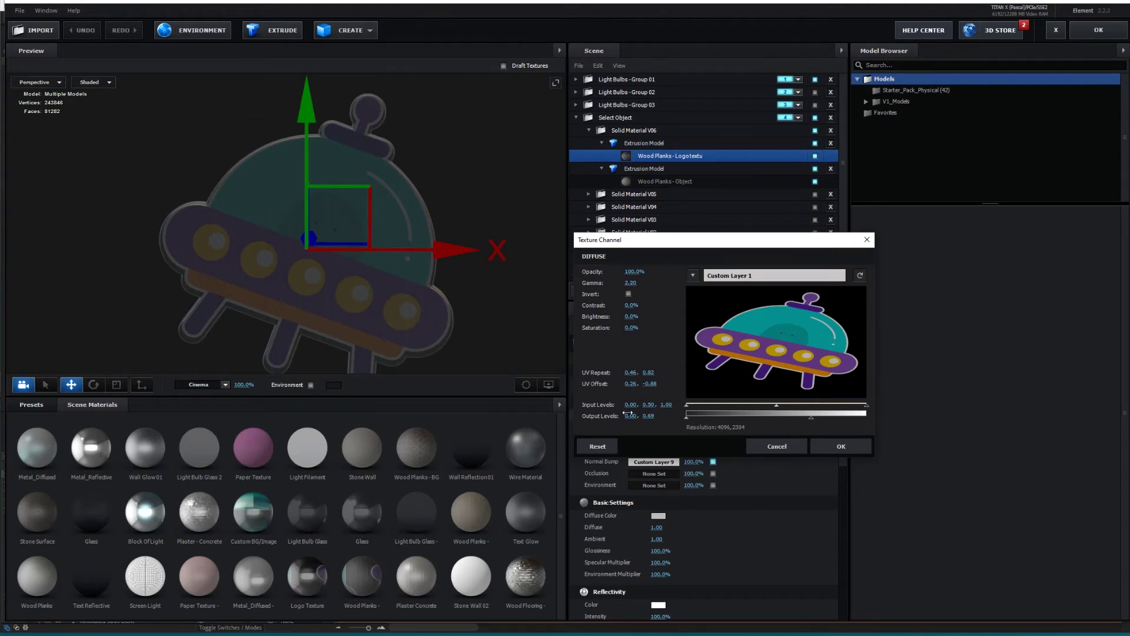
mouse_move(639, 386)
mouse_down()
mouse_move(616, 393)
mouse_move(650, 385)
mouse_up()
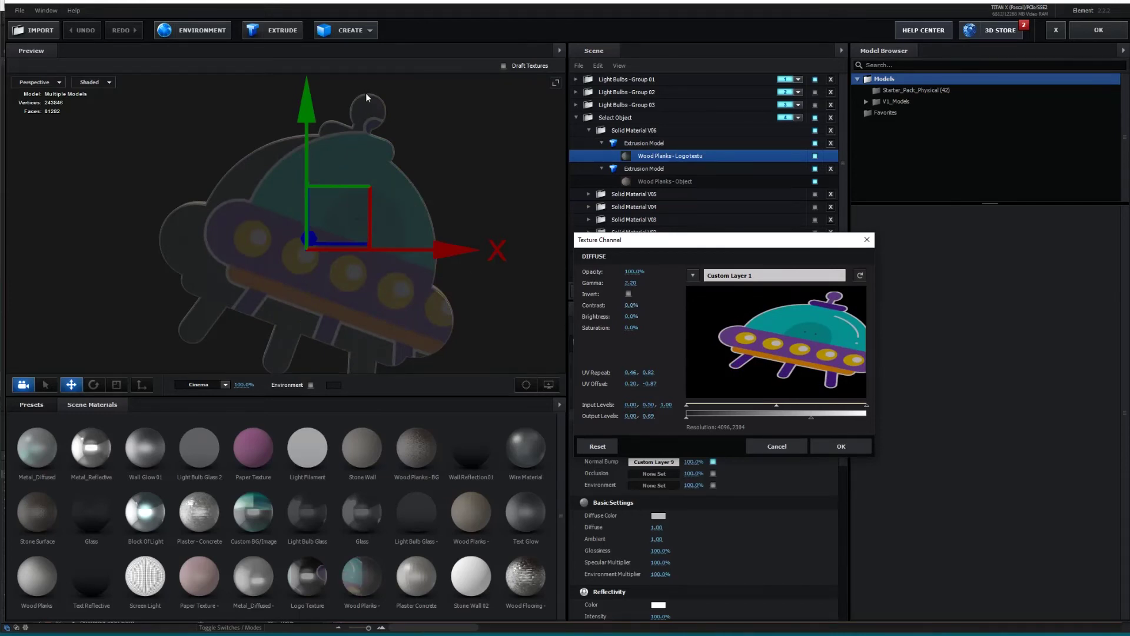
drag(629, 384, 650, 383)
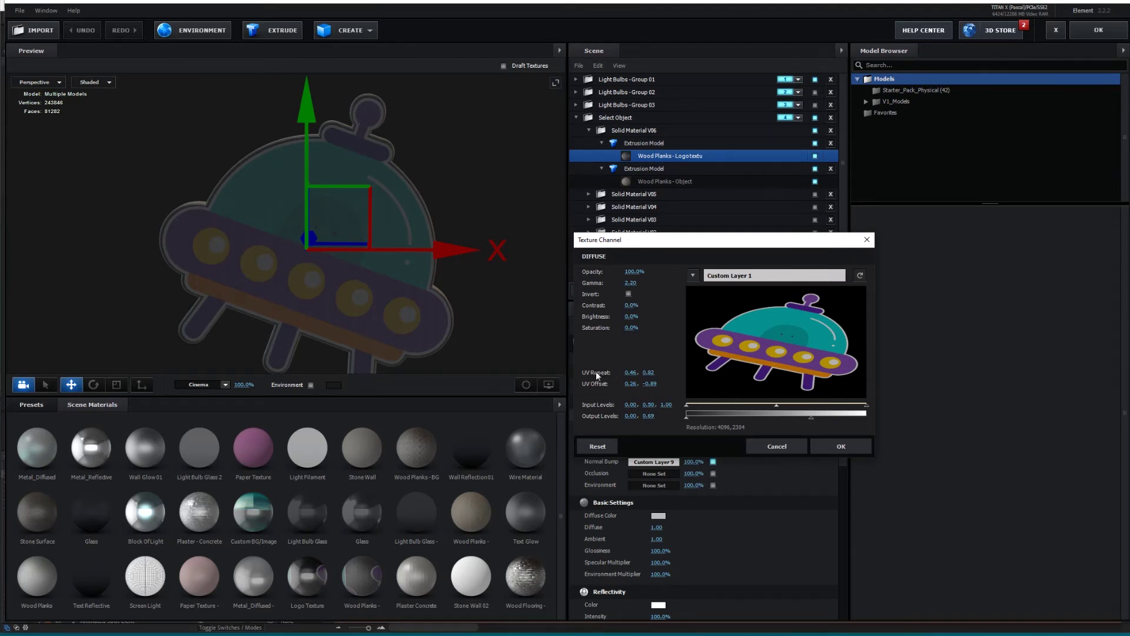
- Try a different horizontal UV Repeat on the Diffuse texture and return it to 0.46
mouse_move(626, 375)
mouse_down()
mouse_move(629, 390)
mouse_move(661, 376)
mouse_move(638, 377)
mouse_up()
click(634, 375)
text(0.46)
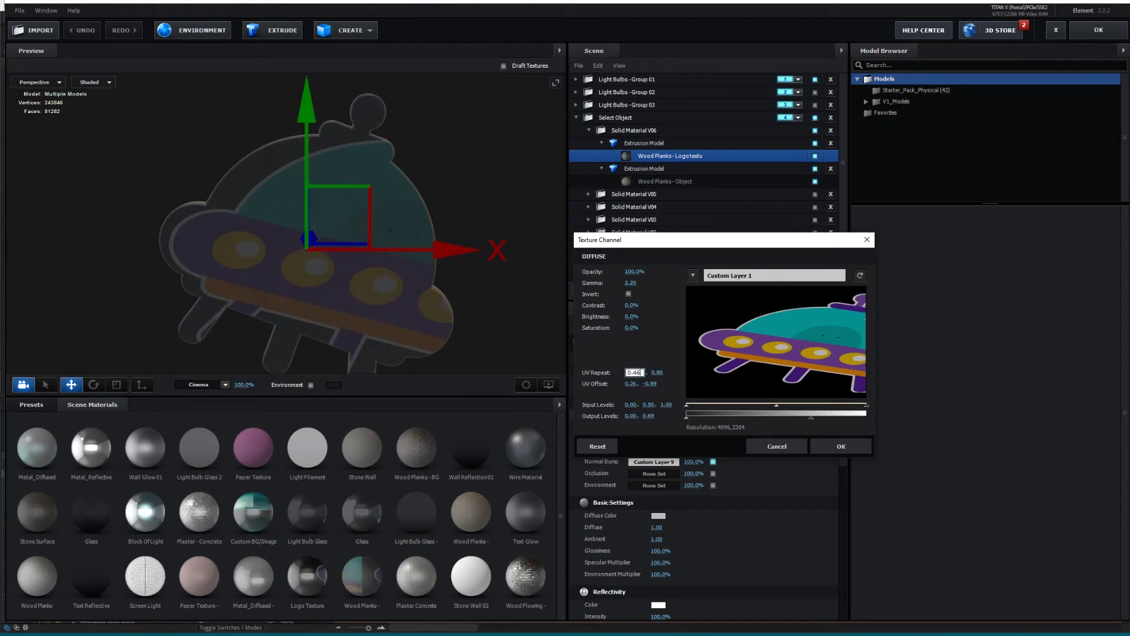
key(Return)
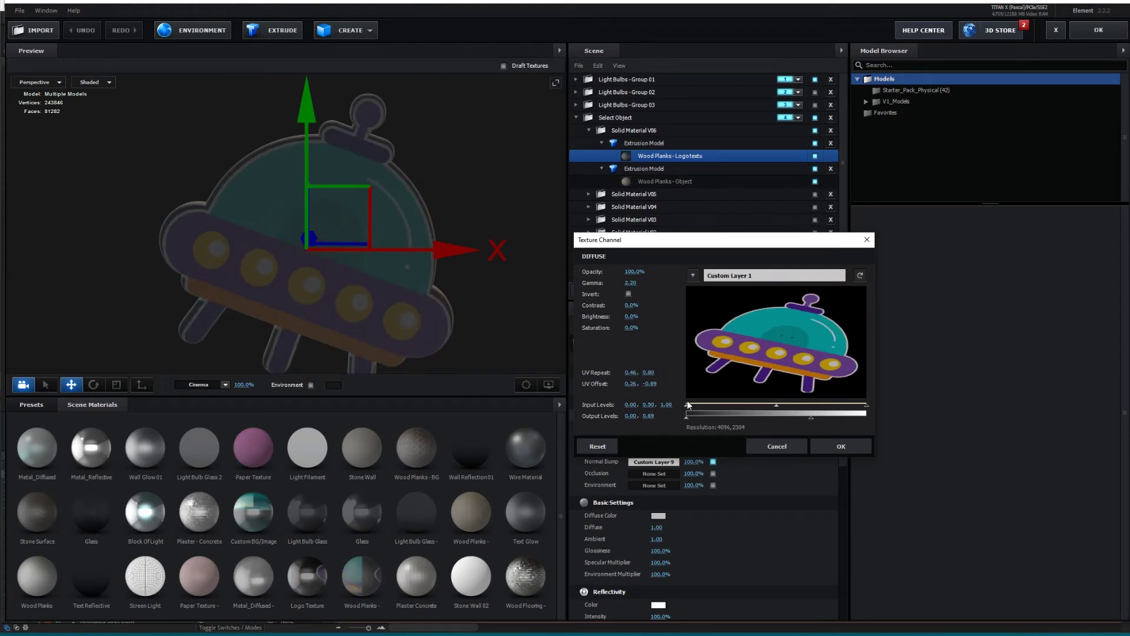
- Try vertical UV Repeat values of 0.89 and 0.83 on the Diffuse texture
click(650, 375)
text(0.89)
key(Return)
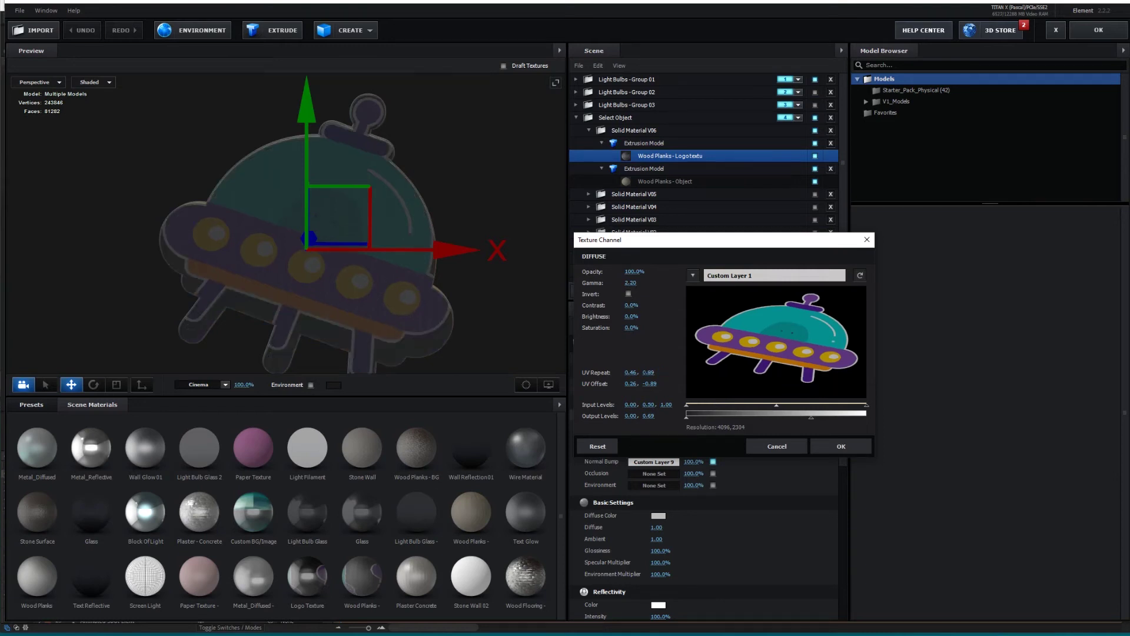
drag(653, 374, 650, 374)
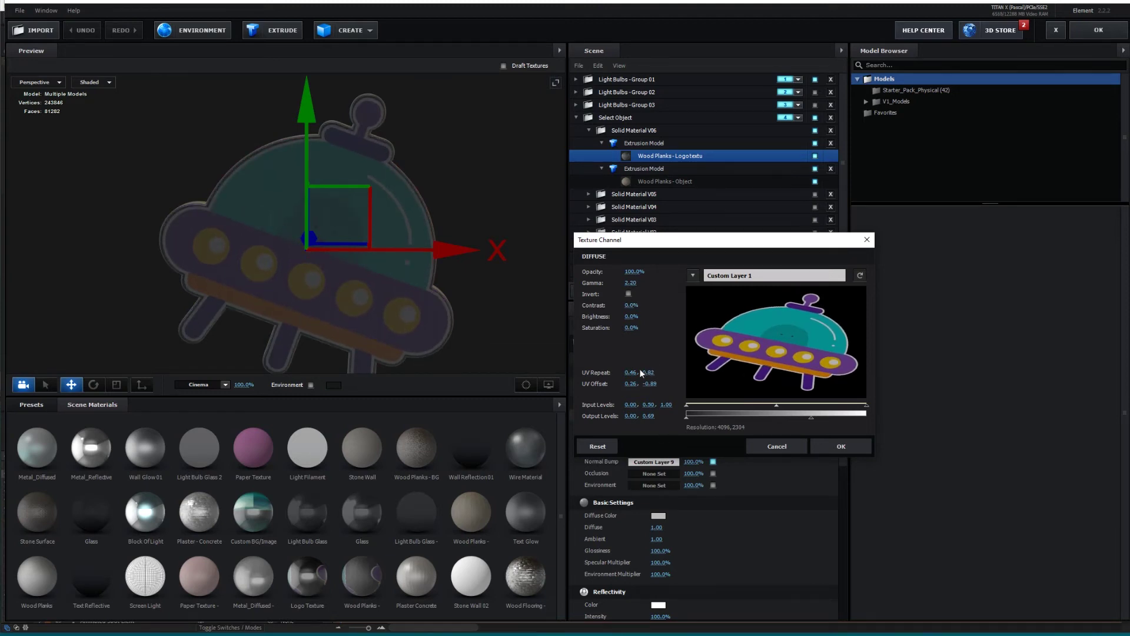
click(650, 374)
text(0.83)
key(Return)
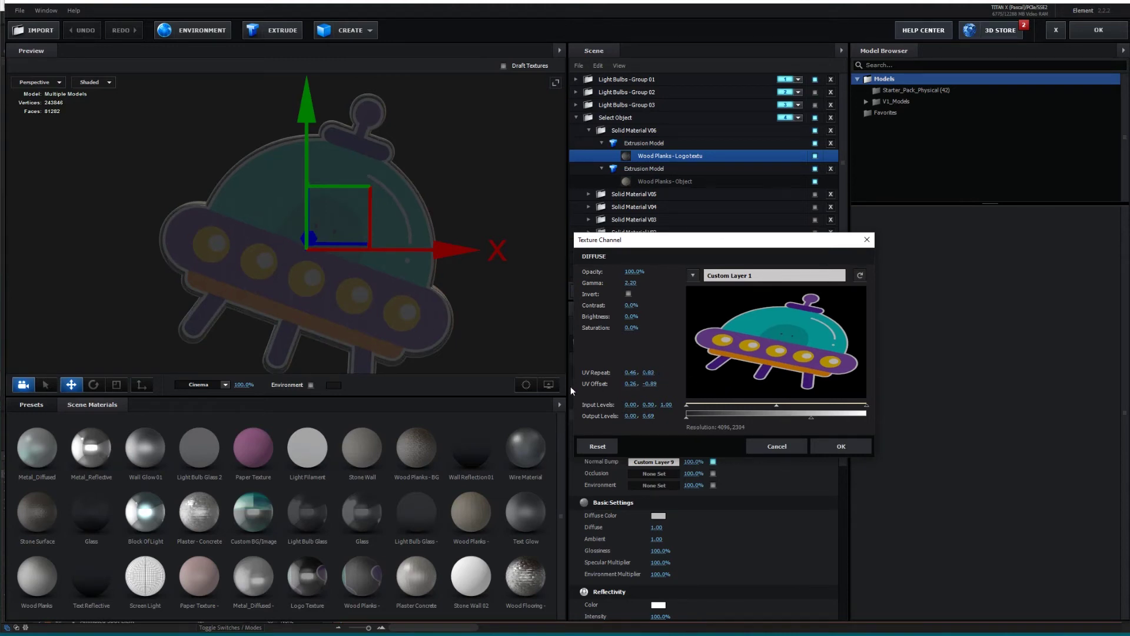
- Set the Diffuse texture's vertical UV Repeat to 0.82, accept the texture settings, and apply the scene to the composition
click(649, 372)
text(0.82)
key(Return)
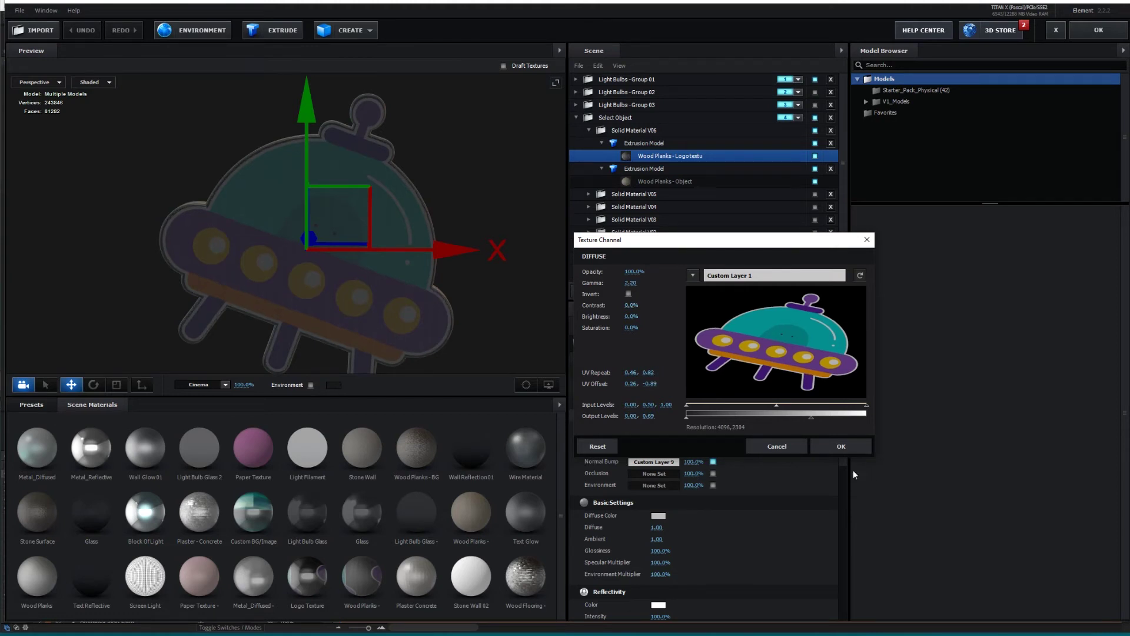
click(836, 451)
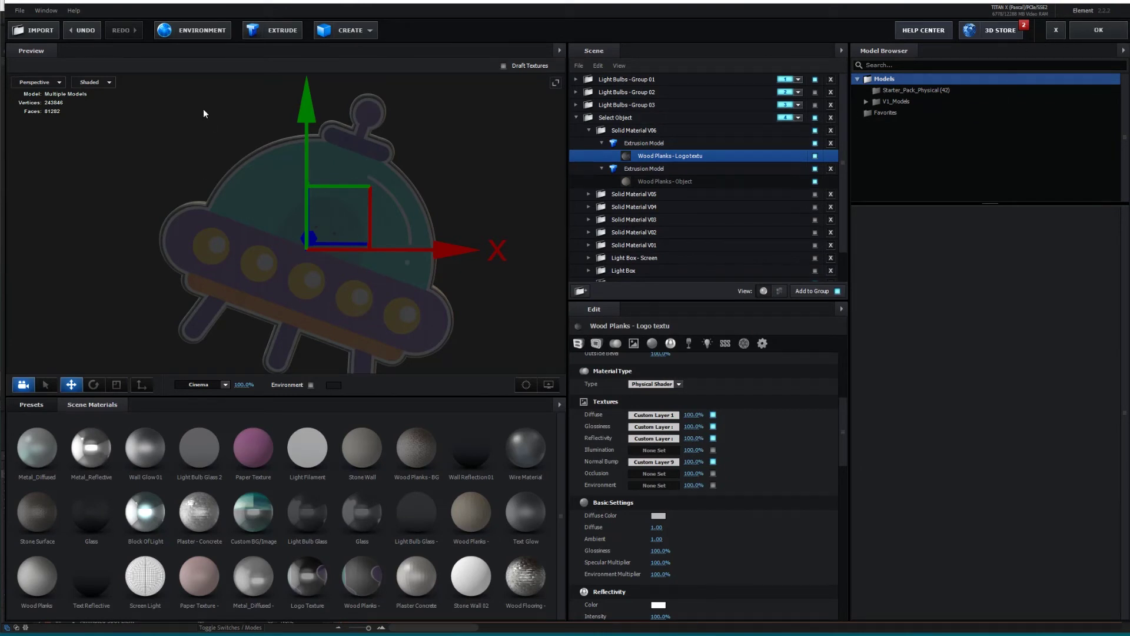
click(1091, 26)
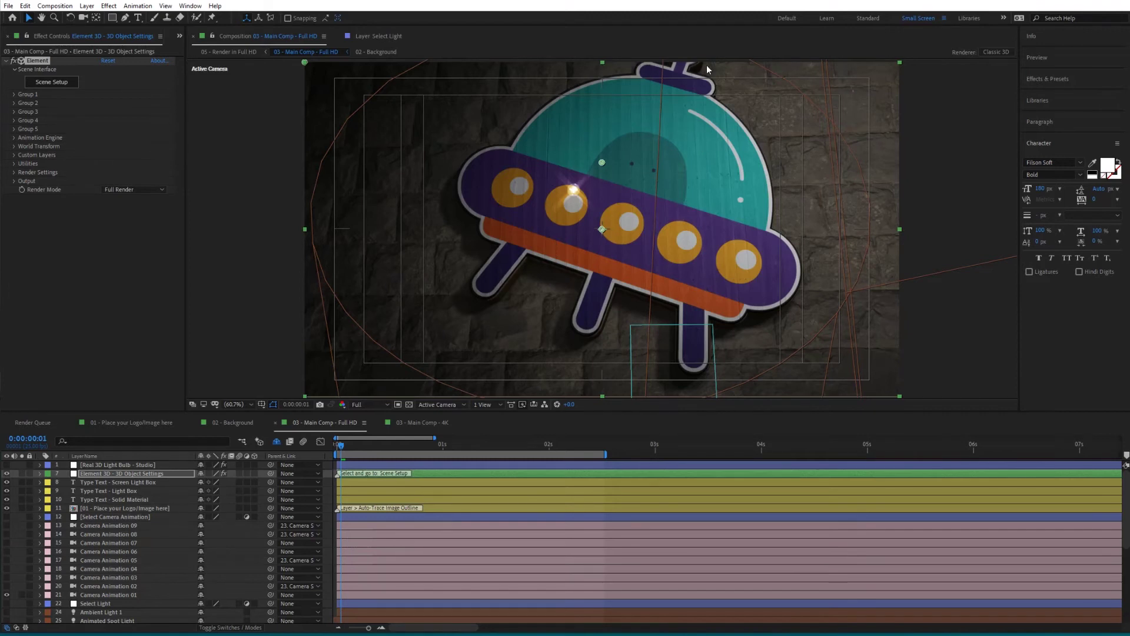
- On the Real 3D Light Bulb - Studio layer, set Size to 7 and shift the X,Y Position left and down to frame the whole UFO
click(118, 465)
click(18, 103)
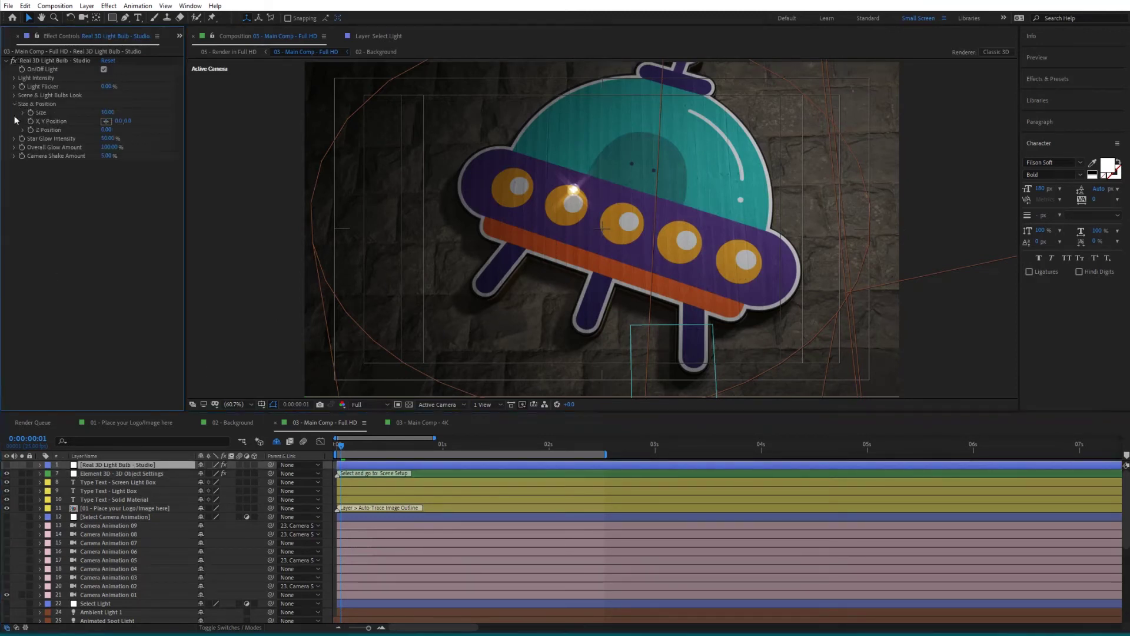
drag(104, 113, 105, 117)
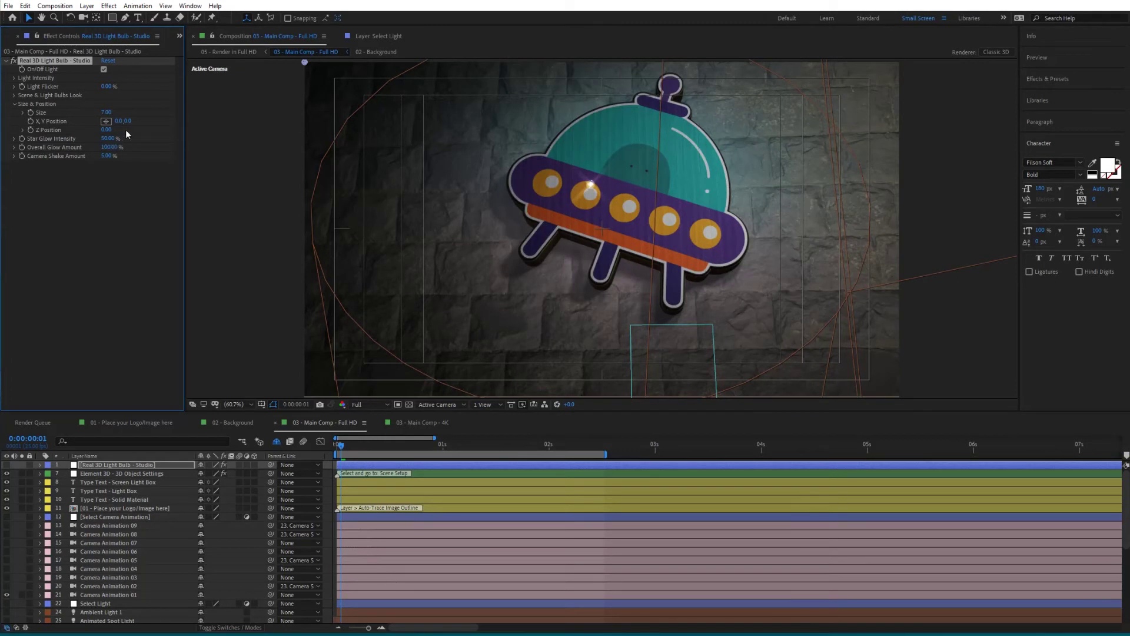
drag(127, 121, 144, 120)
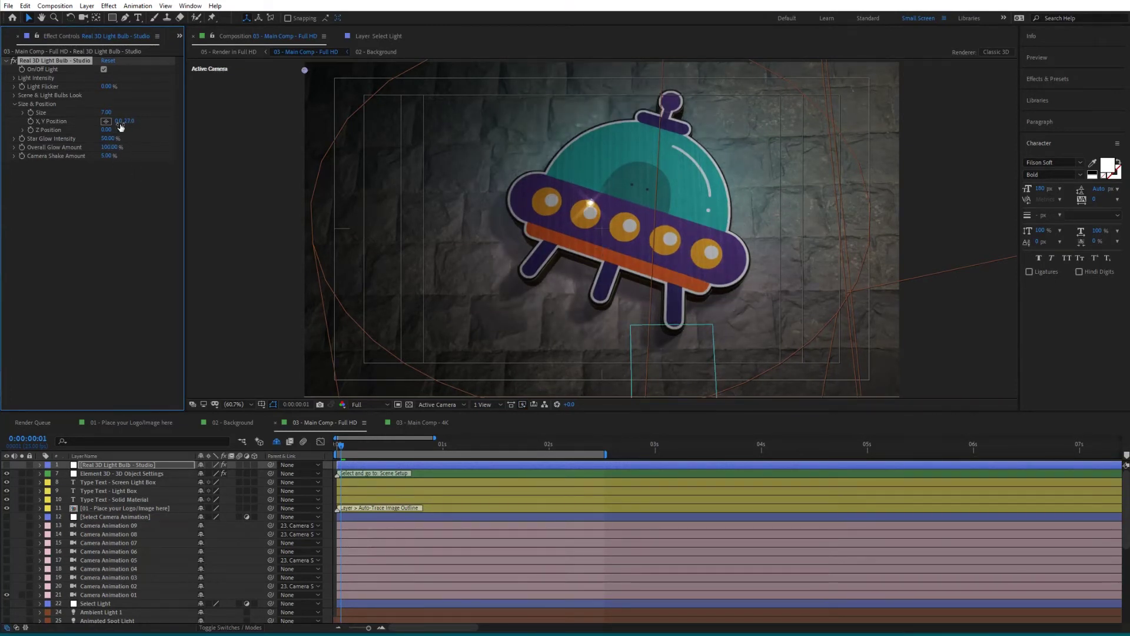
mouse_move(120, 127)
mouse_down()
mouse_move(105, 126)
mouse_move(143, 126)
mouse_up()
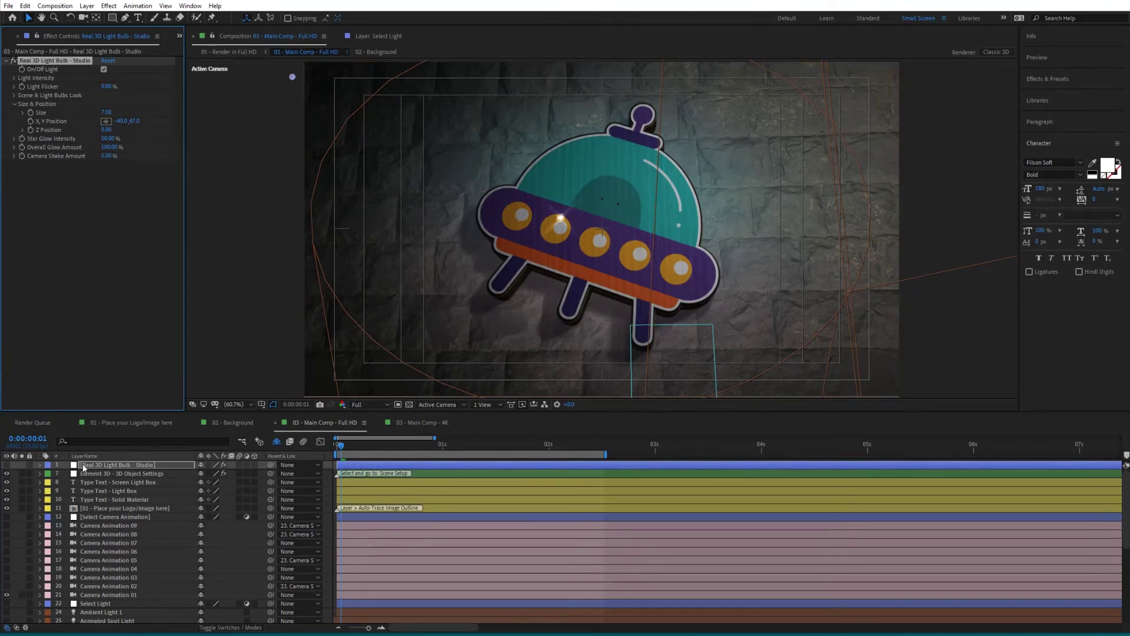
- Open Scene Setup for the Element 3D - 3D Object Settings layer, expand Light Bulbs - Group 01, and select its Solid Material V01
click(98, 474)
click(48, 82)
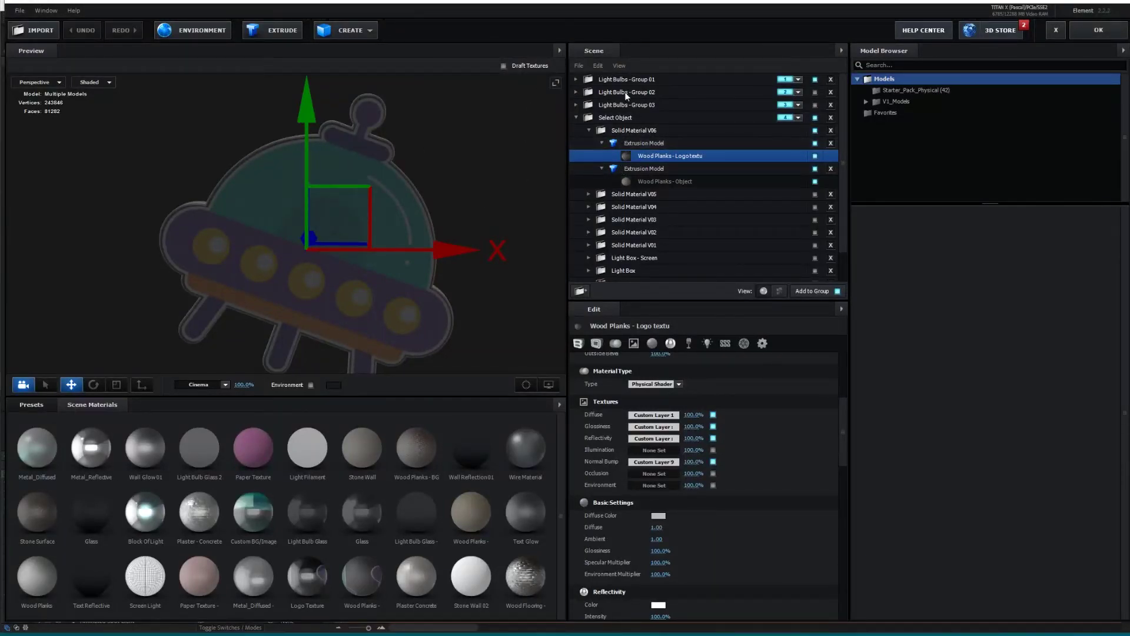
click(612, 79)
click(576, 79)
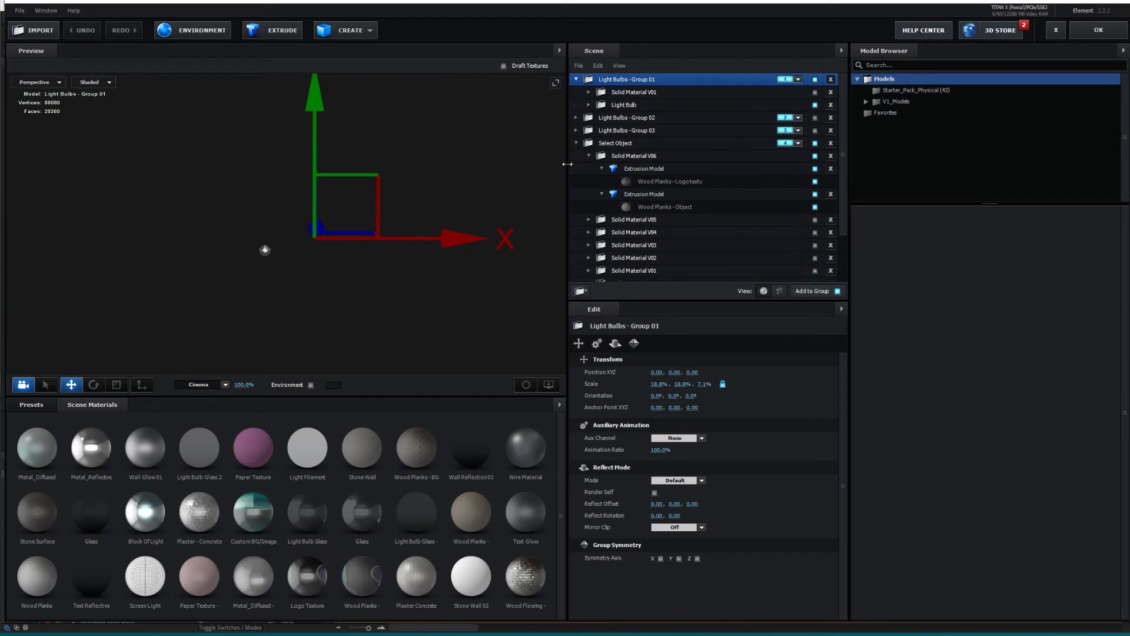
click(659, 93)
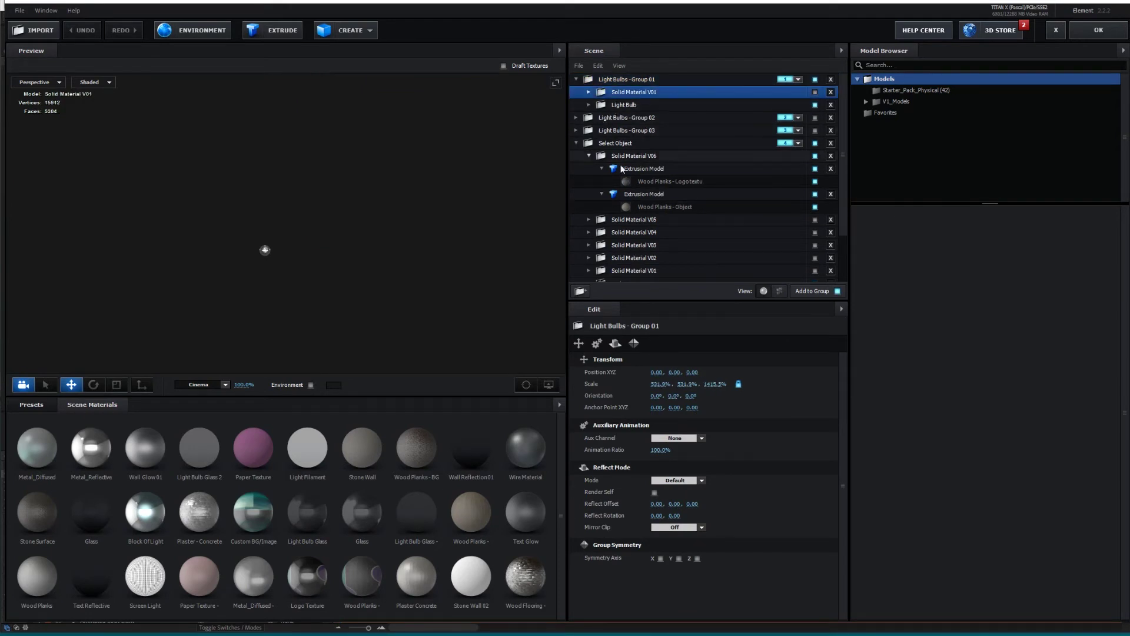
- Show Solid Material V01 of Light Bulbs - Group 01, inspect its position against the light bulb, and hide it again
click(815, 92)
drag(407, 308, 406, 289)
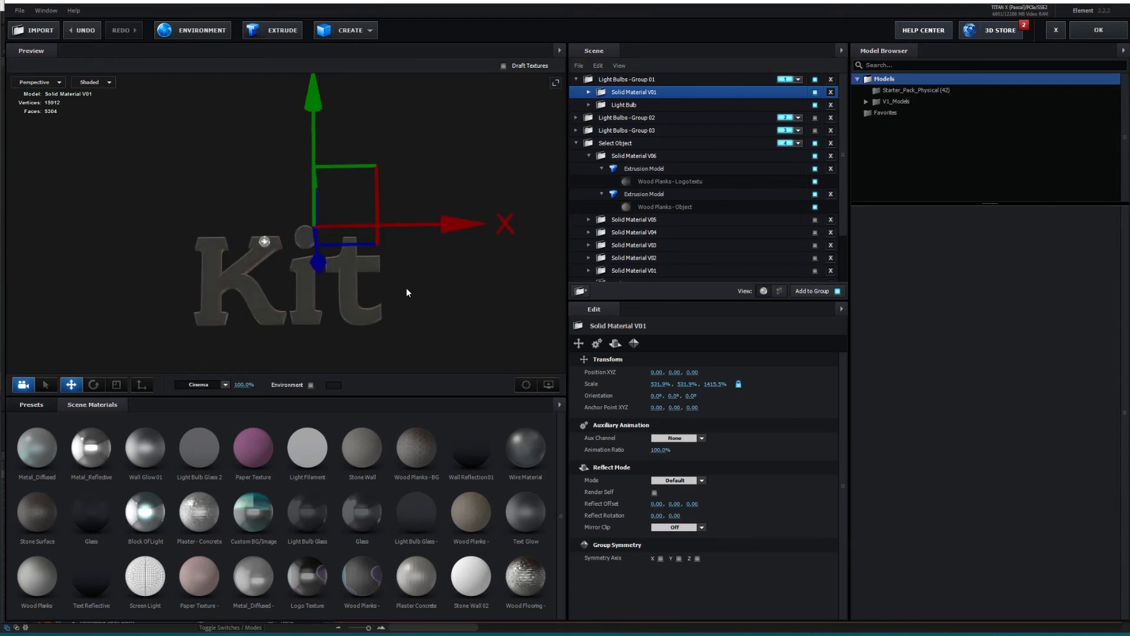
drag(221, 306, 291, 261)
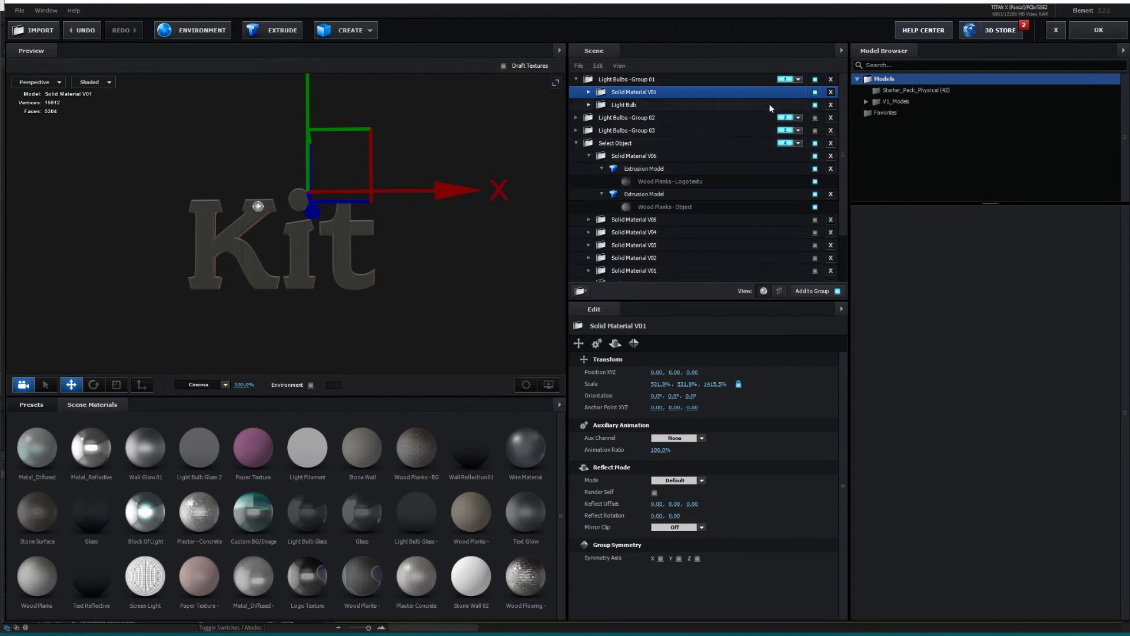
click(814, 92)
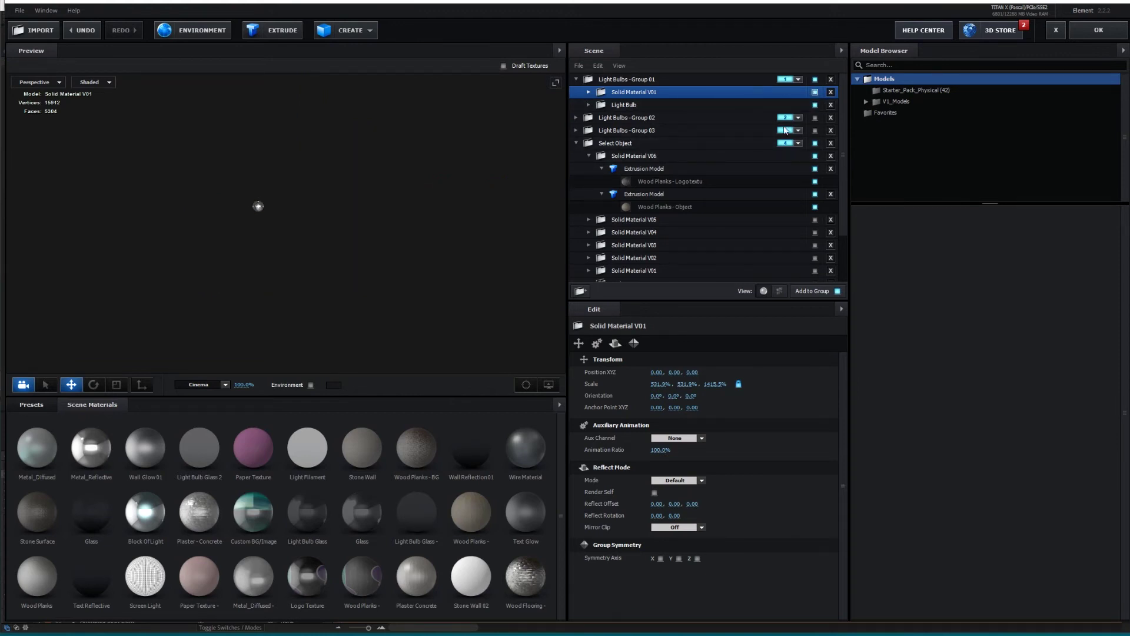
- Duplicate the Solid Material V06 model, move the copy into Light Bulbs - Group 01, and collapse it in the scene list
click(647, 156)
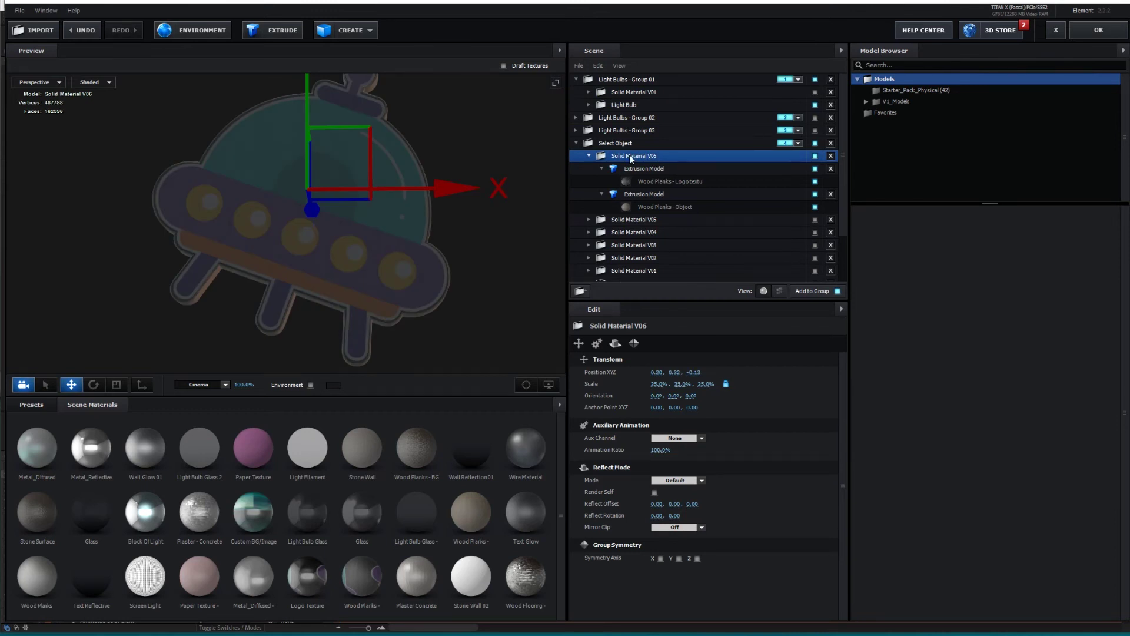
right_click(629, 157)
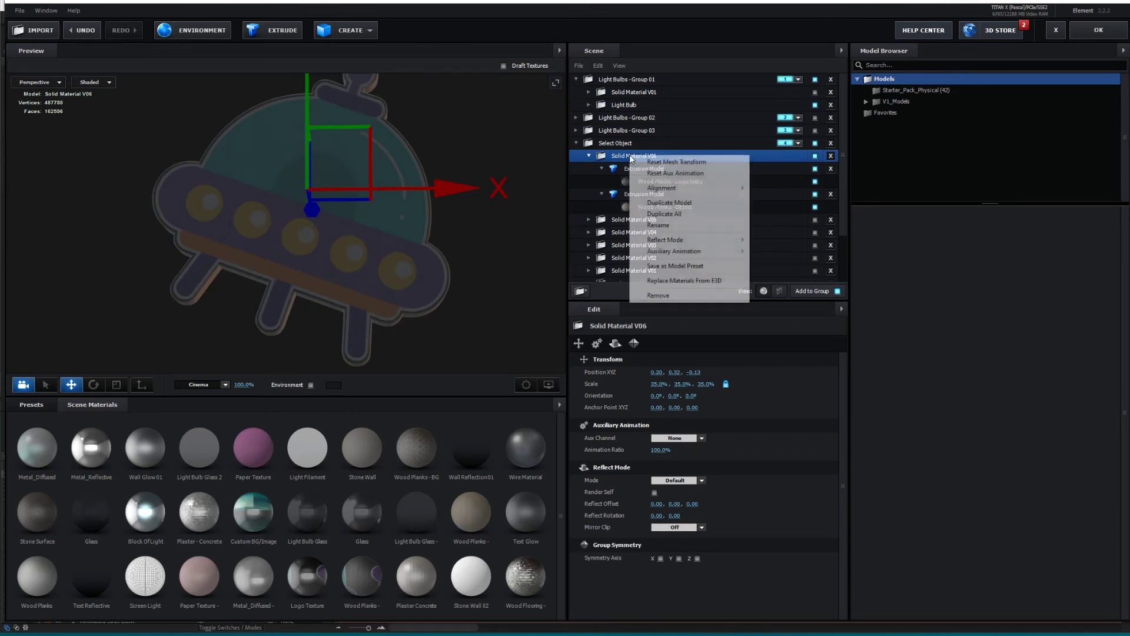
click(670, 204)
drag(635, 164, 626, 82)
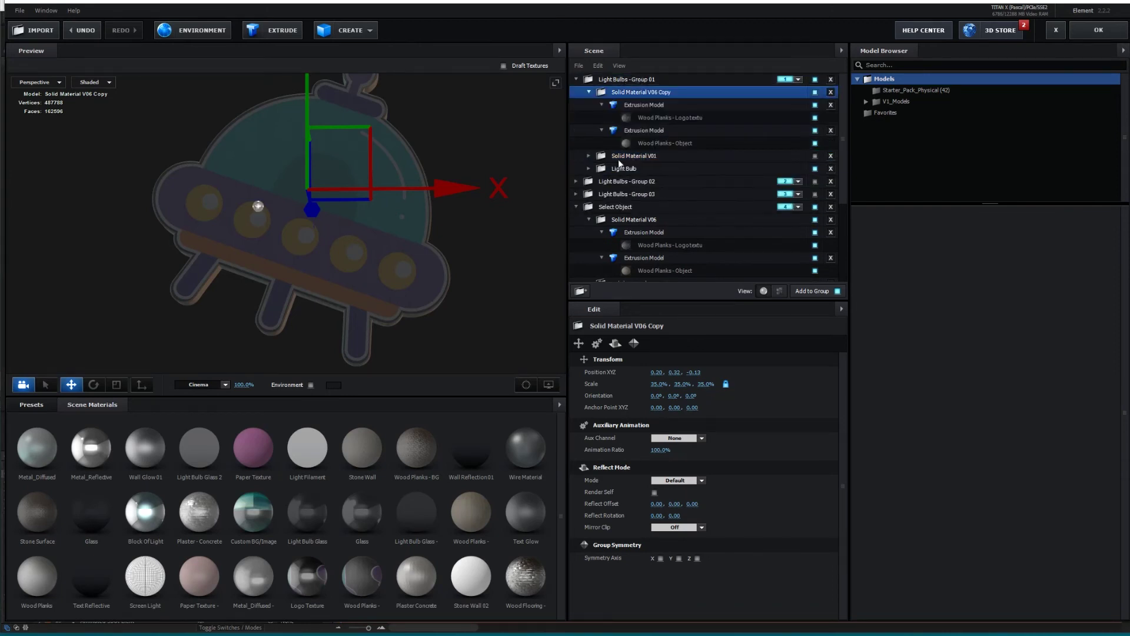
click(626, 79)
drag(265, 266, 275, 300)
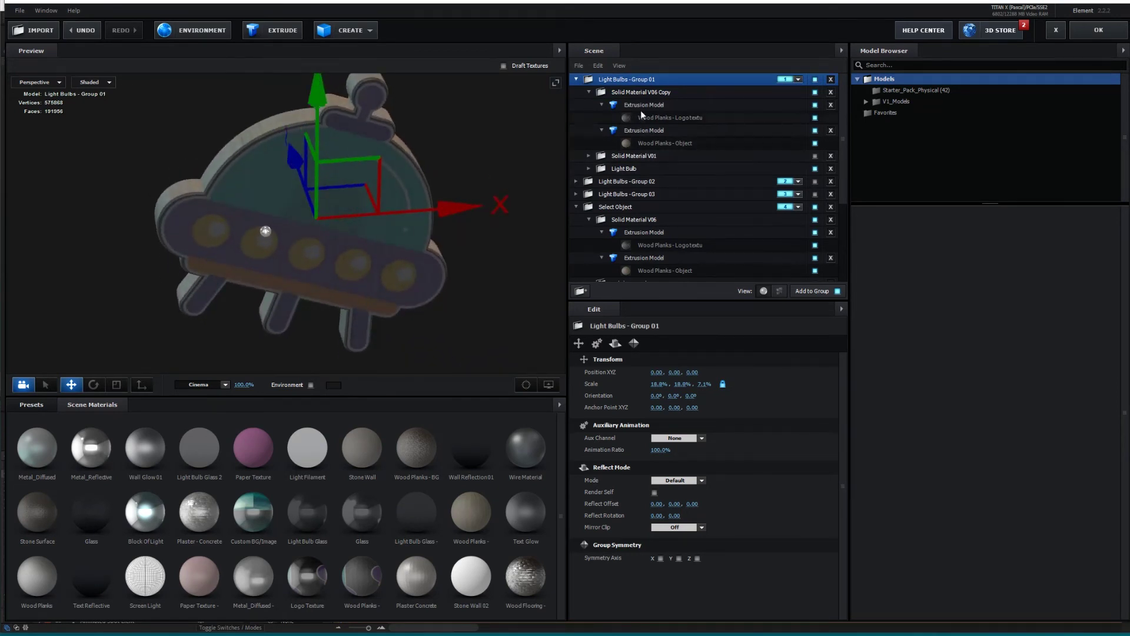
click(634, 166)
click(589, 92)
click(599, 92)
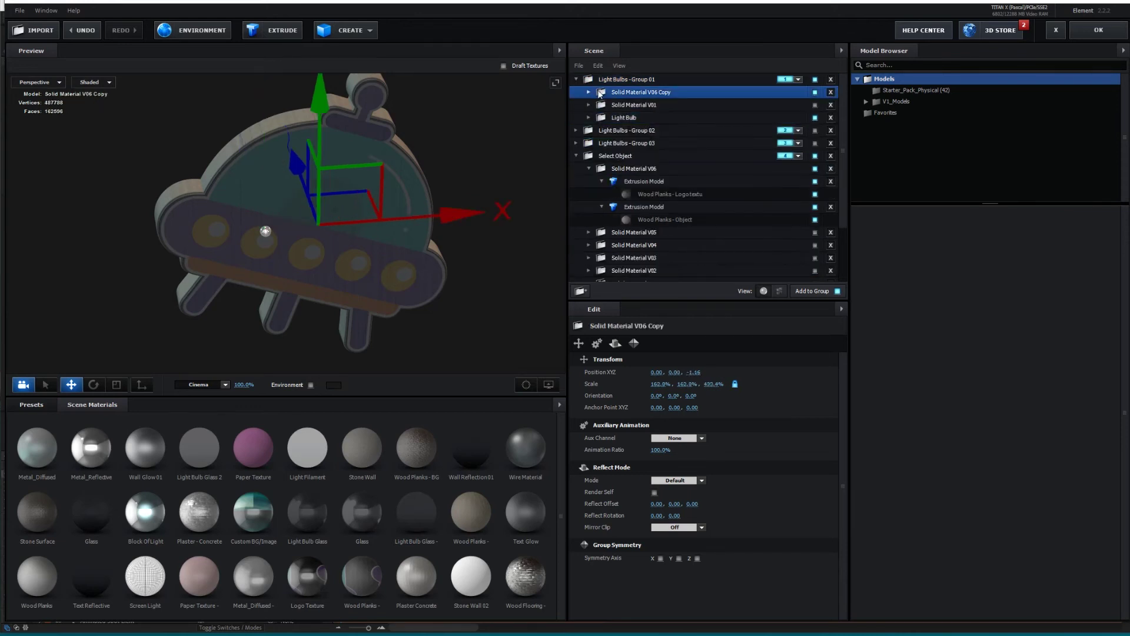
drag(303, 298, 328, 290)
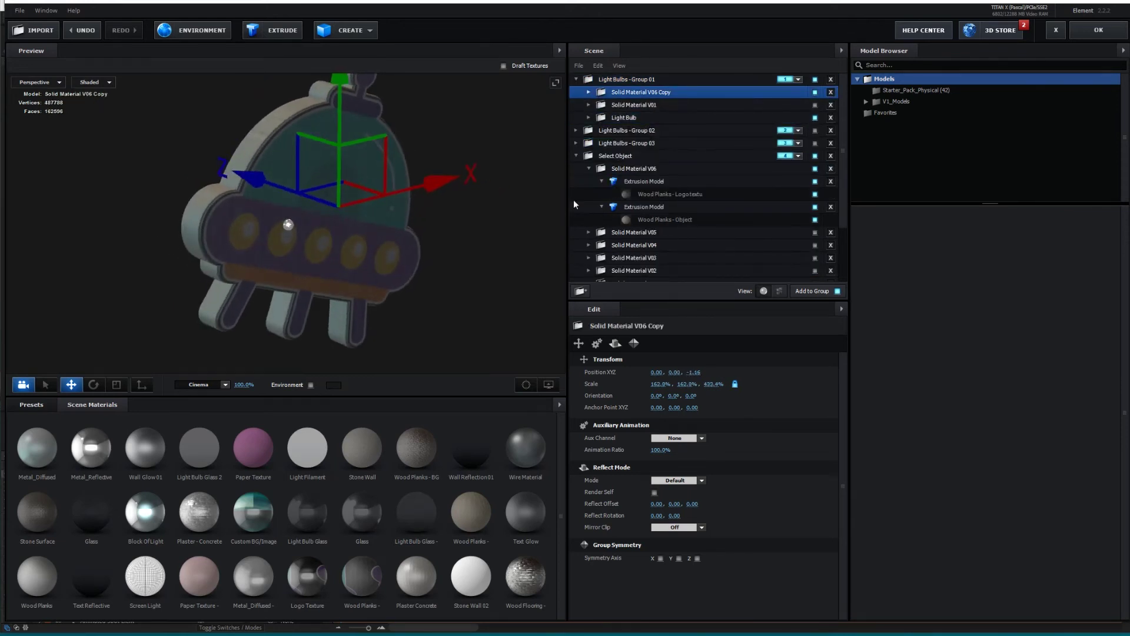
- Duplicate the Light Bulb model in Light Bulbs - Group 01 and hide the original
click(624, 118)
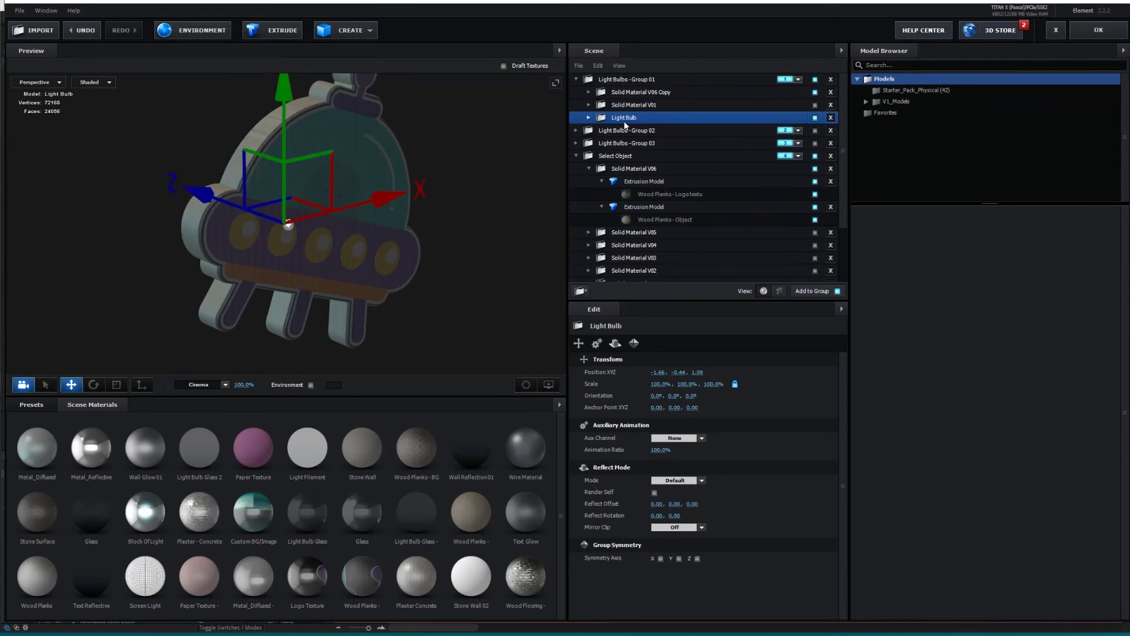
right_click(625, 125)
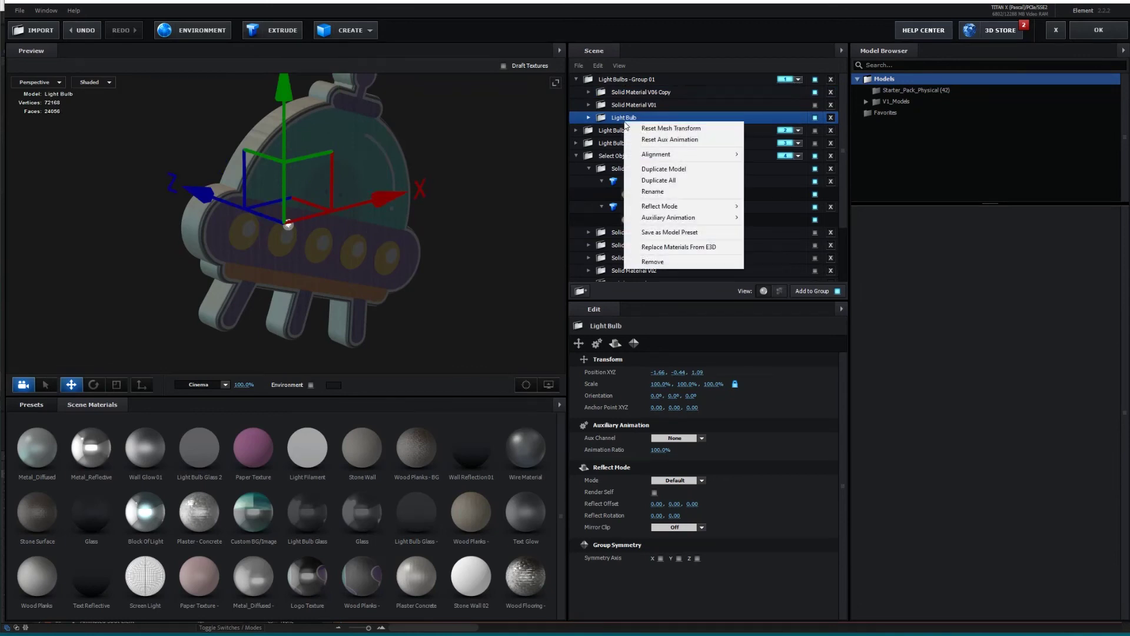
click(665, 169)
click(588, 117)
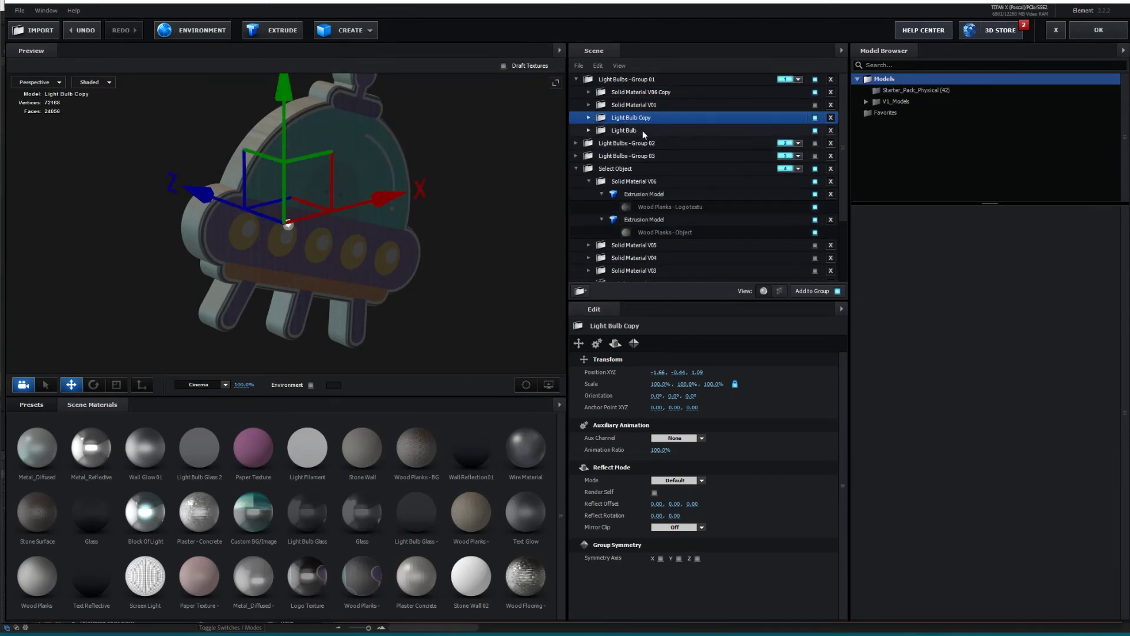
click(815, 130)
- Move Light Bulb Copy onto the front face of the UFO at the second yellow circle, at about Z 0.36
scroll(189, 294, up, 4)
drag(204, 195, 212, 199)
drag(297, 279, 256, 230)
drag(257, 186, 258, 205)
mouse_move(259, 297)
mouse_down()
mouse_move(265, 276)
mouse_move(253, 282)
mouse_up()
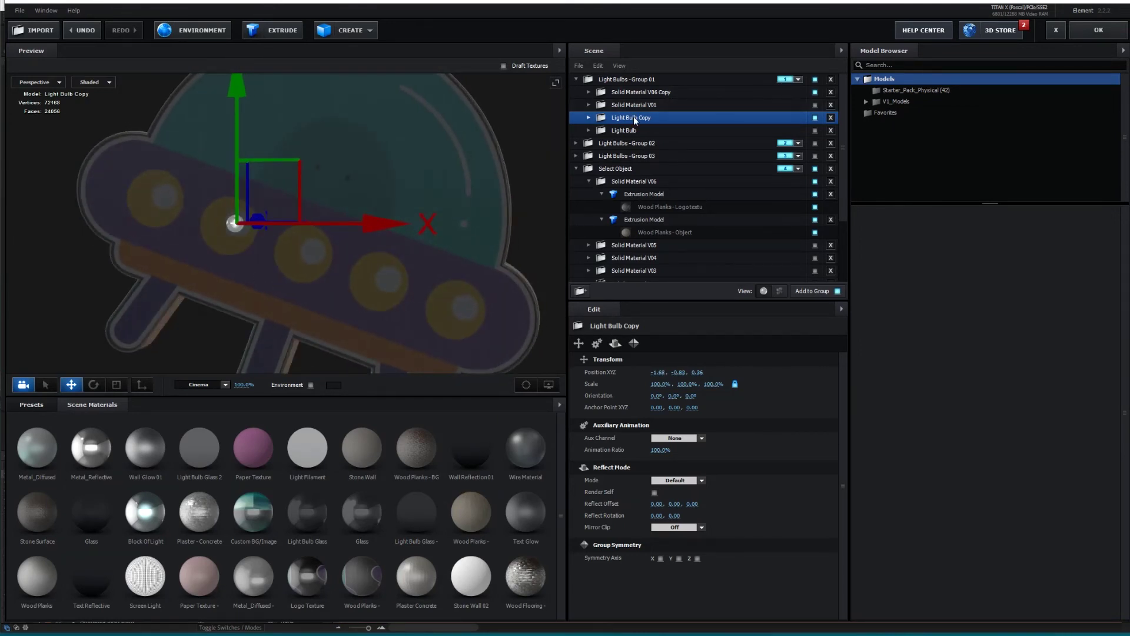
- Duplicate the light bulb copy four times and place one bulb on each remaining yellow circle of the UFO
key(ctrl+d)
drag(272, 191, 497, 290)
key(ctrl+d)
key(ctrl+d)
key(ctrl+d)
drag(404, 252, 334, 164)
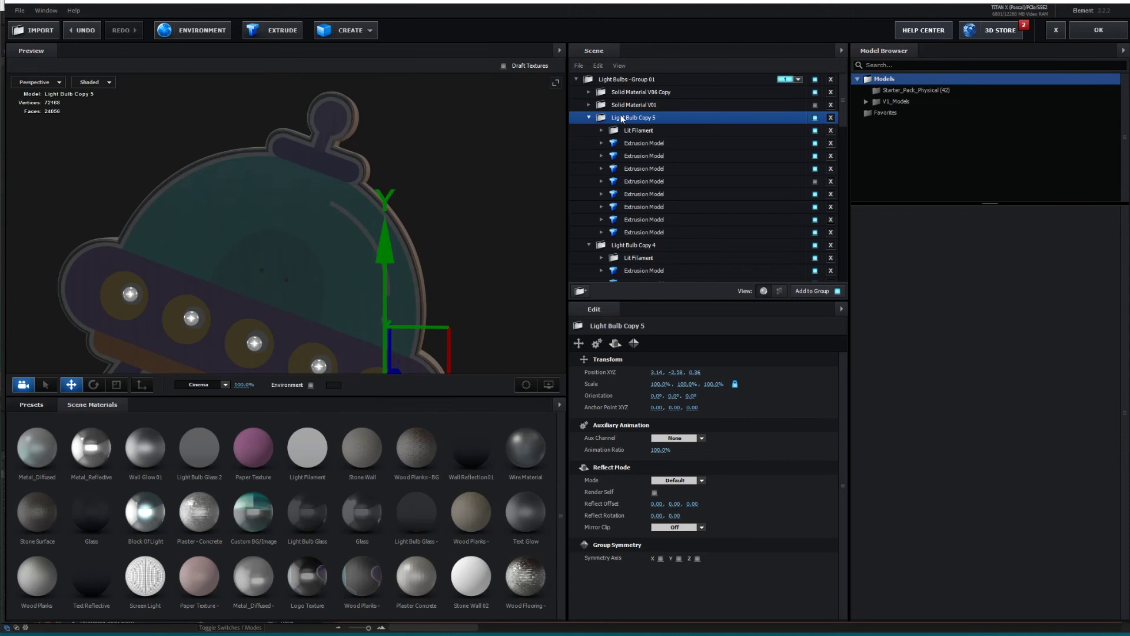
- Duplicate another light bulb, place it on the UFO's antenna ball, and scale it to about 168%
key(ctrl+d)
drag(408, 340, 351, 64)
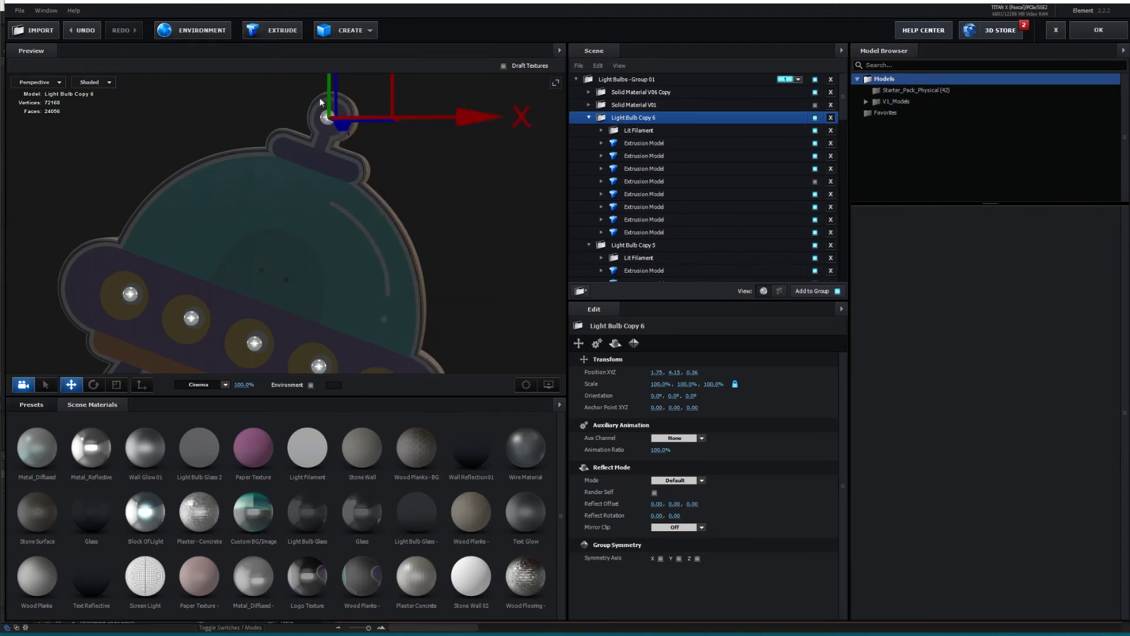
click(116, 384)
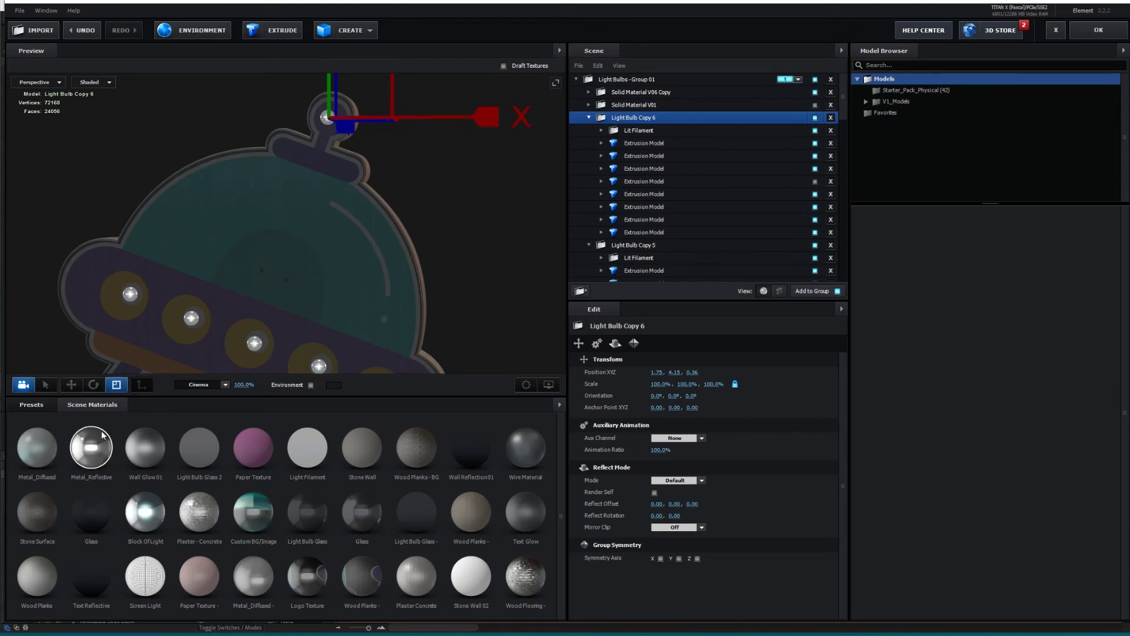
drag(320, 206, 279, 220)
drag(277, 151, 279, 155)
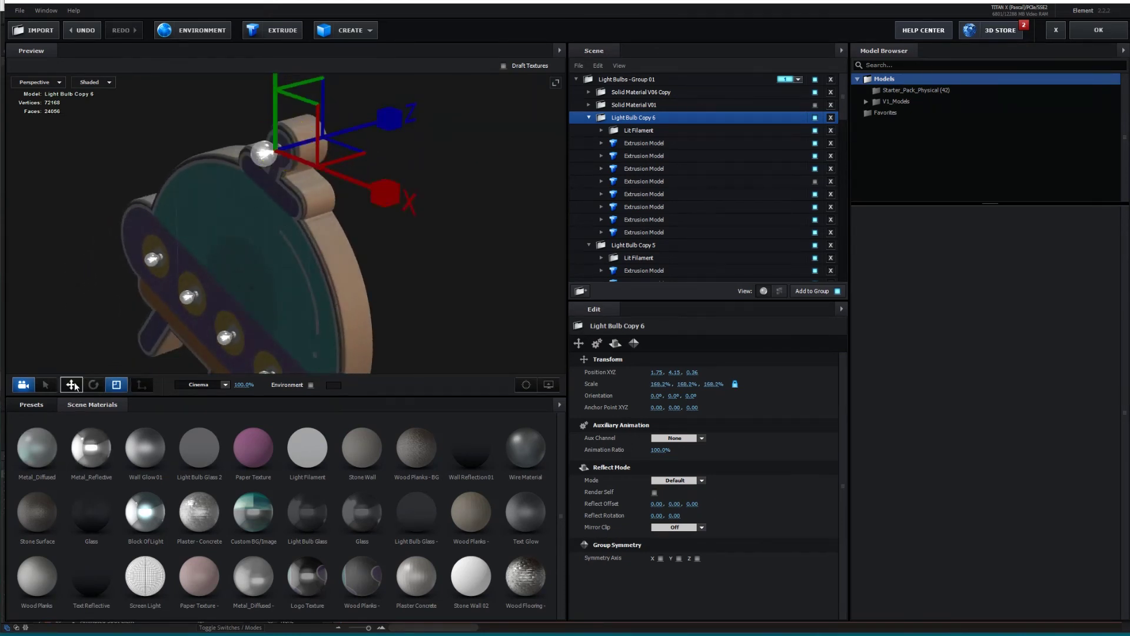
click(71, 385)
drag(266, 281, 295, 274)
scroll(301, 259, down, 4)
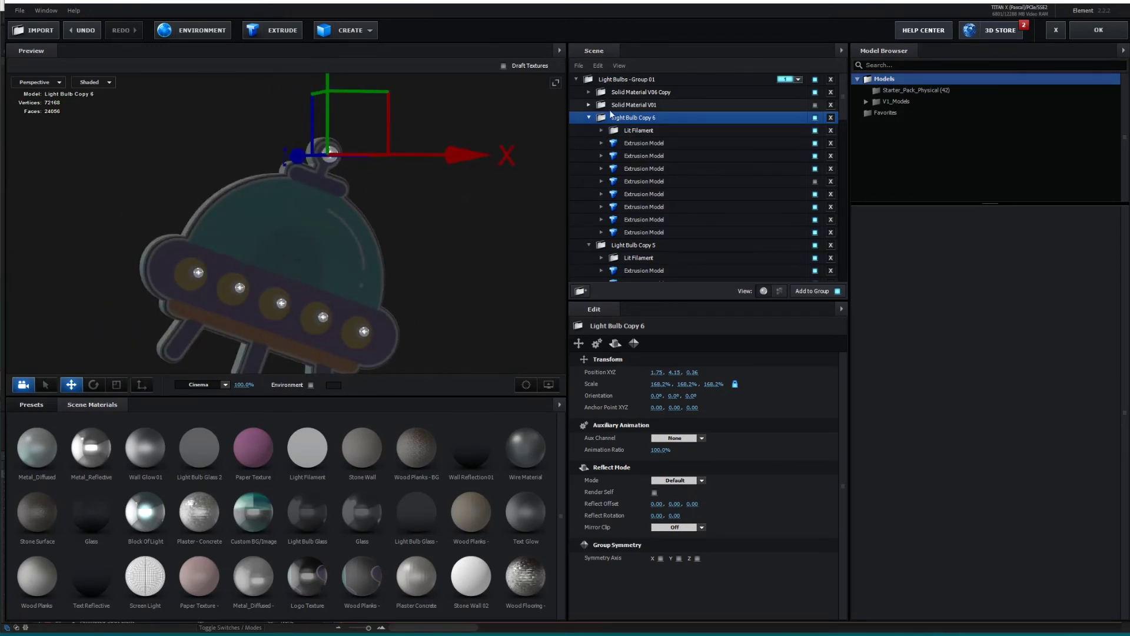
- Collapse the light bulb copies in the scene list and move Light Bulb Copy 6 into Light Bulbs - Group 02
click(589, 117)
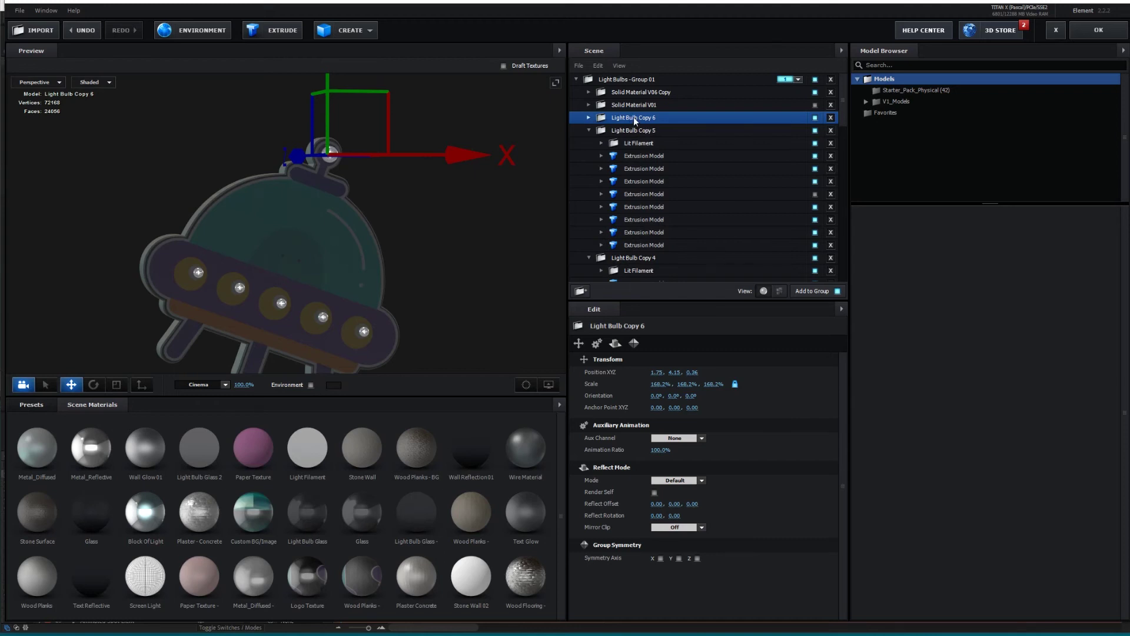
click(589, 130)
click(589, 143)
click(589, 155)
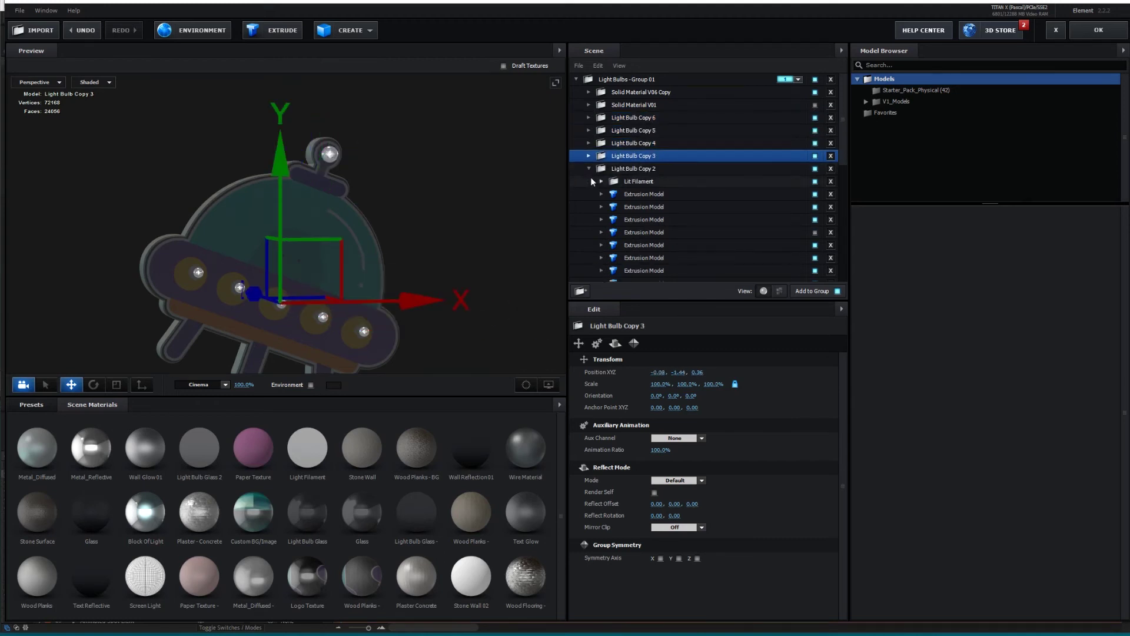
click(589, 168)
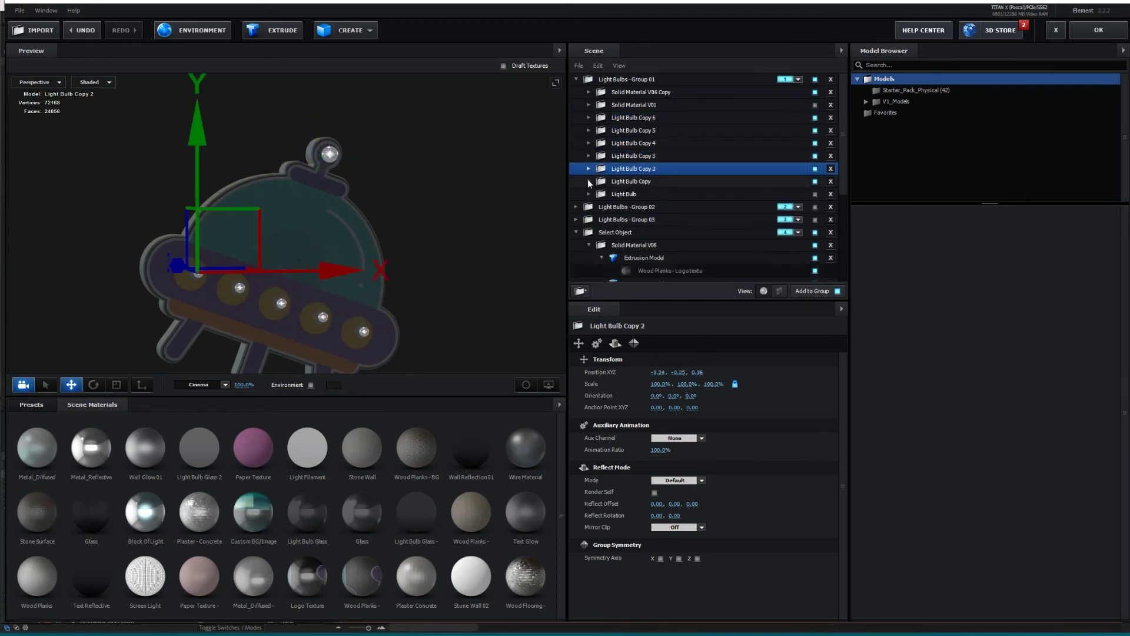
click(631, 115)
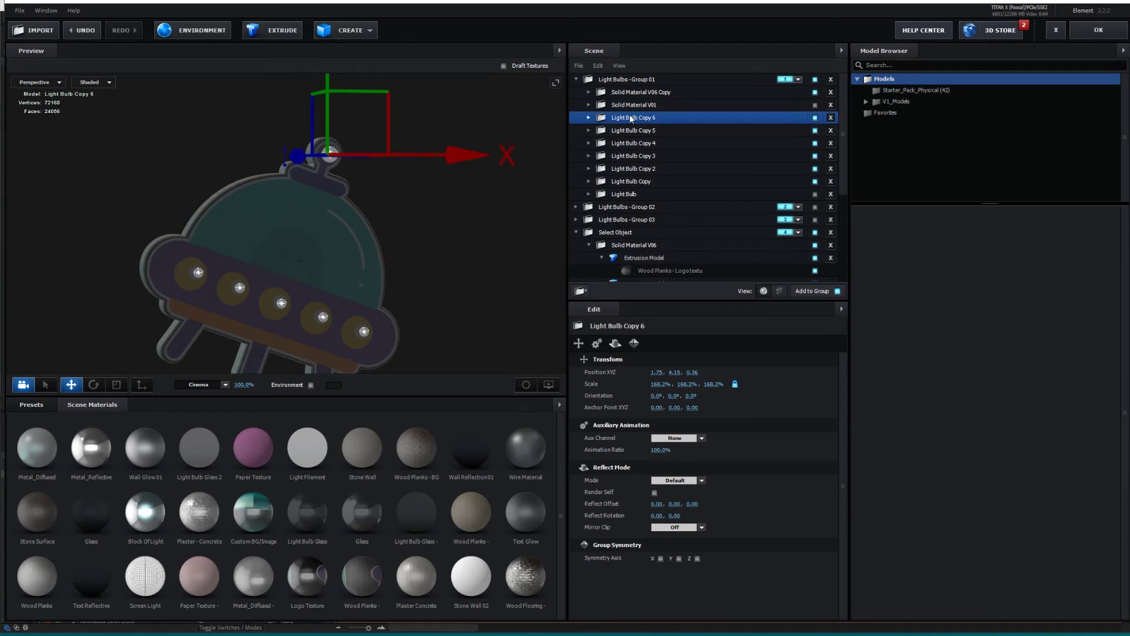
drag(666, 163, 643, 207)
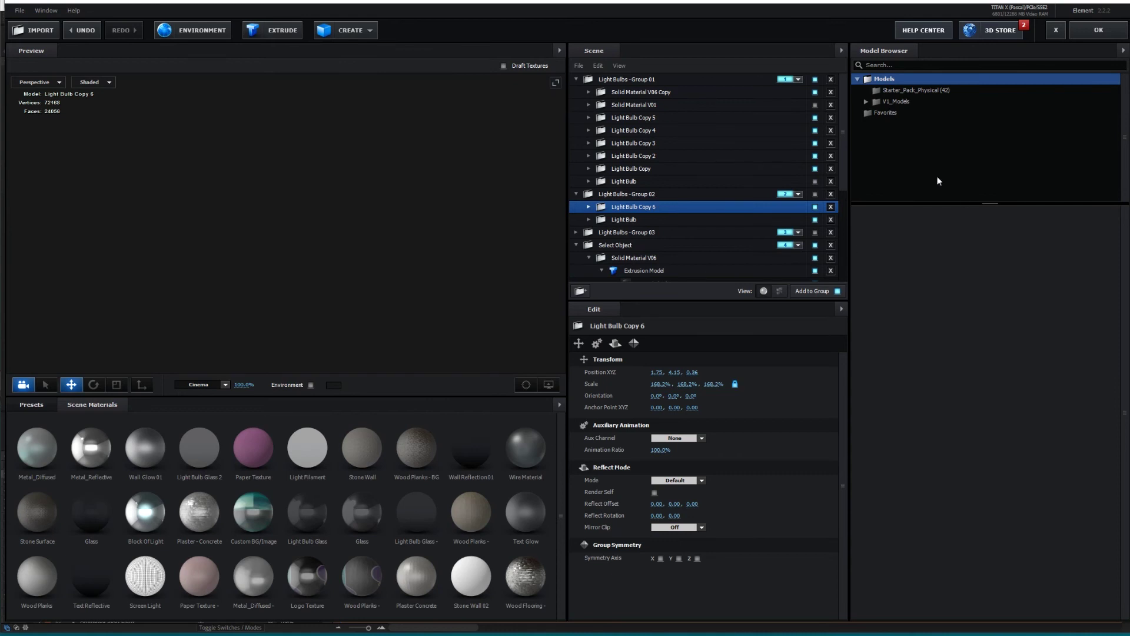
- Hide Solid Material V06 Copy, collapse Light Bulbs - Group 01 and Group 02, and apply the scene to the composition
click(667, 96)
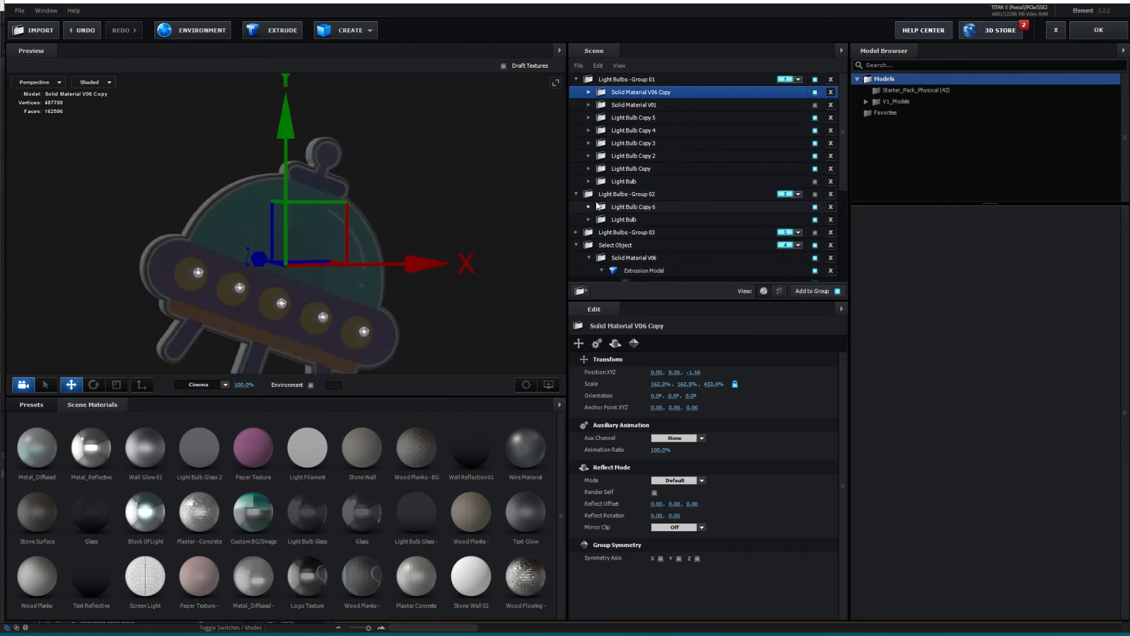
click(814, 93)
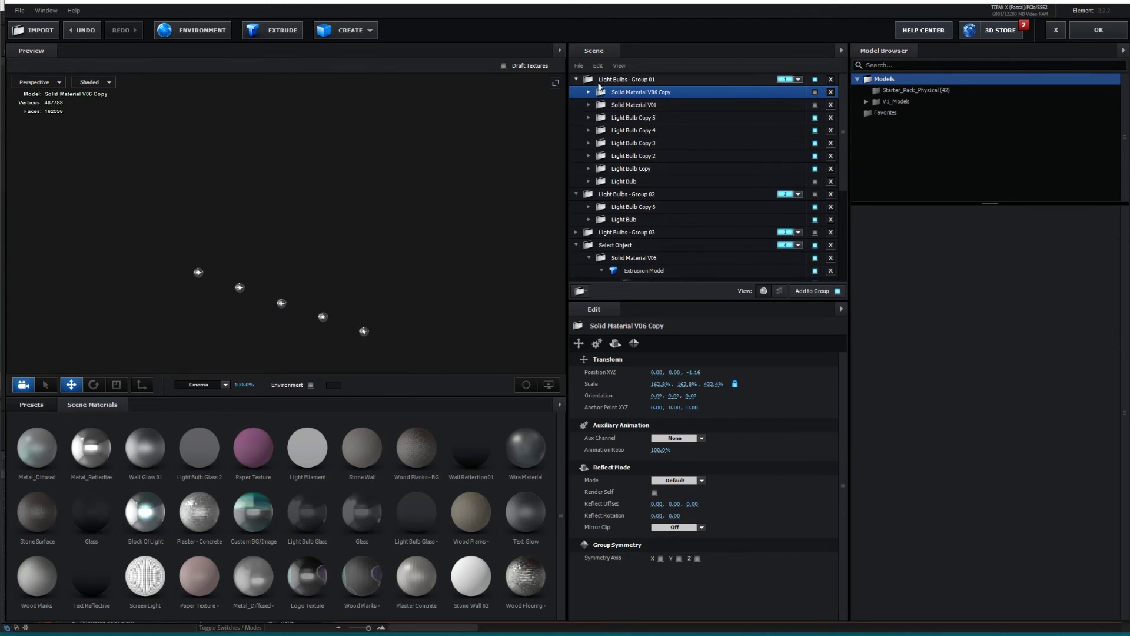
click(577, 79)
click(576, 91)
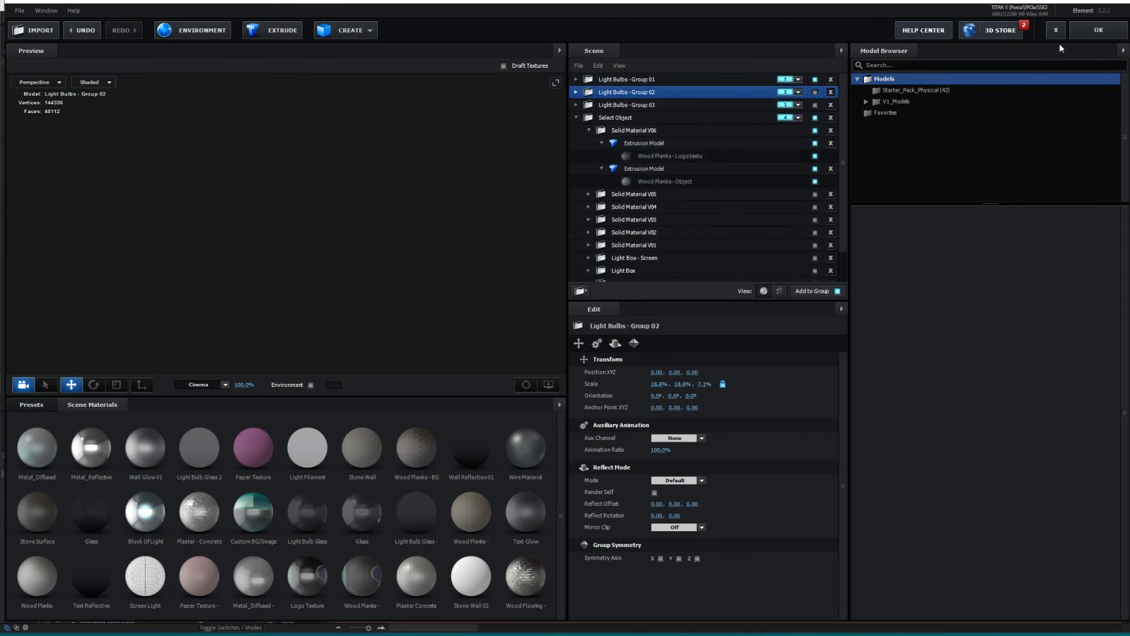
click(1078, 28)
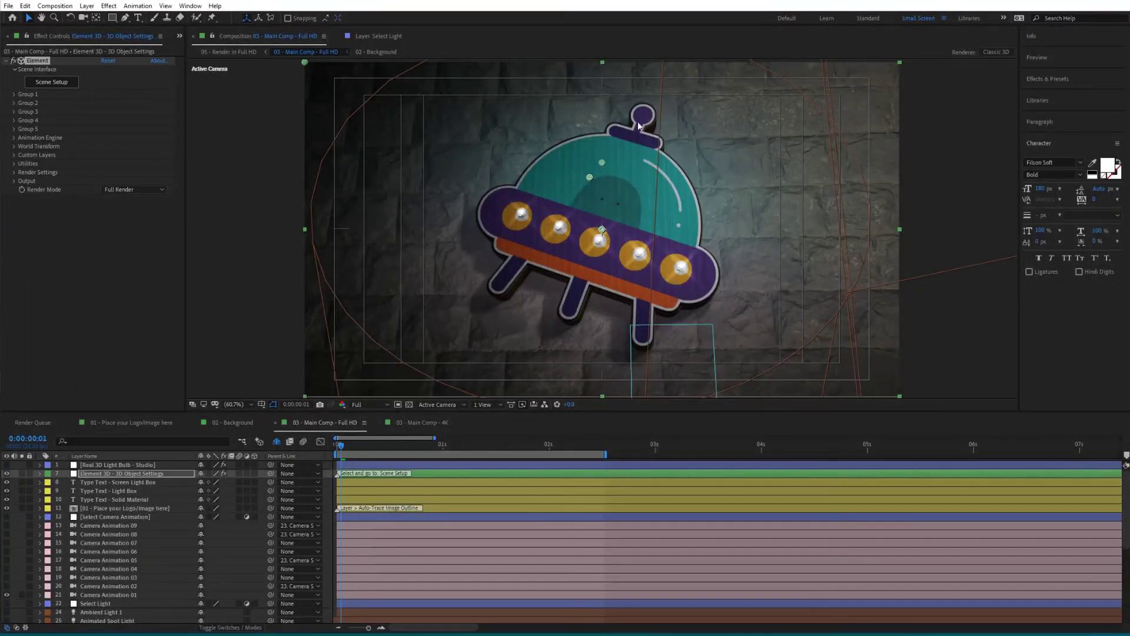
- Reopen Scene Setup, collapse Select Object, make Light Bulbs - Group 02 visible, and apply the scene
click(52, 82)
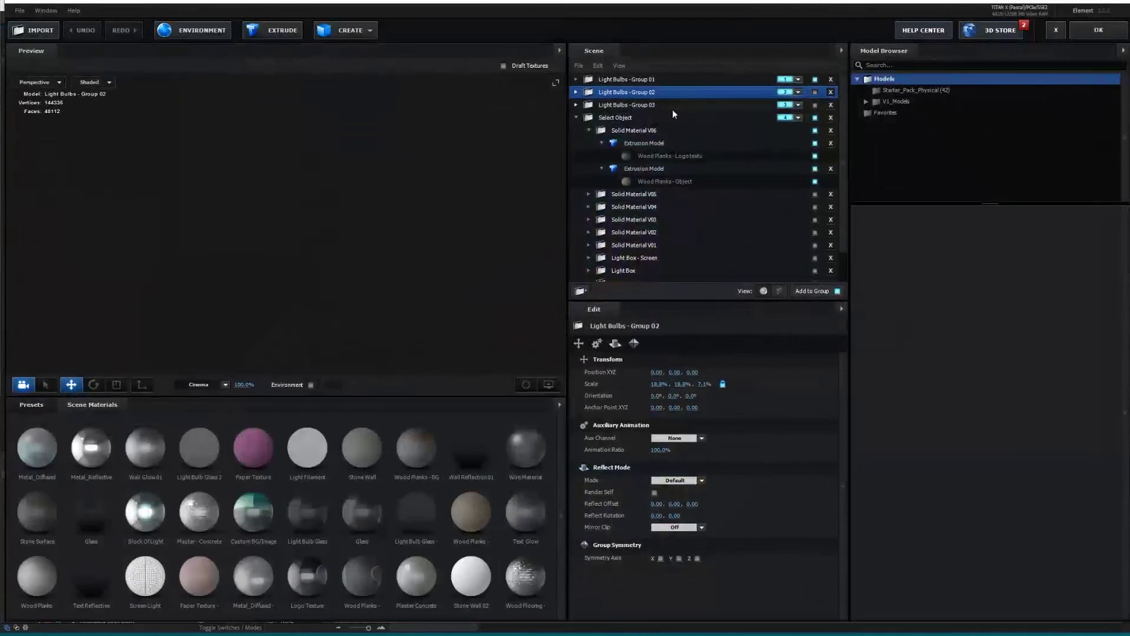
click(576, 118)
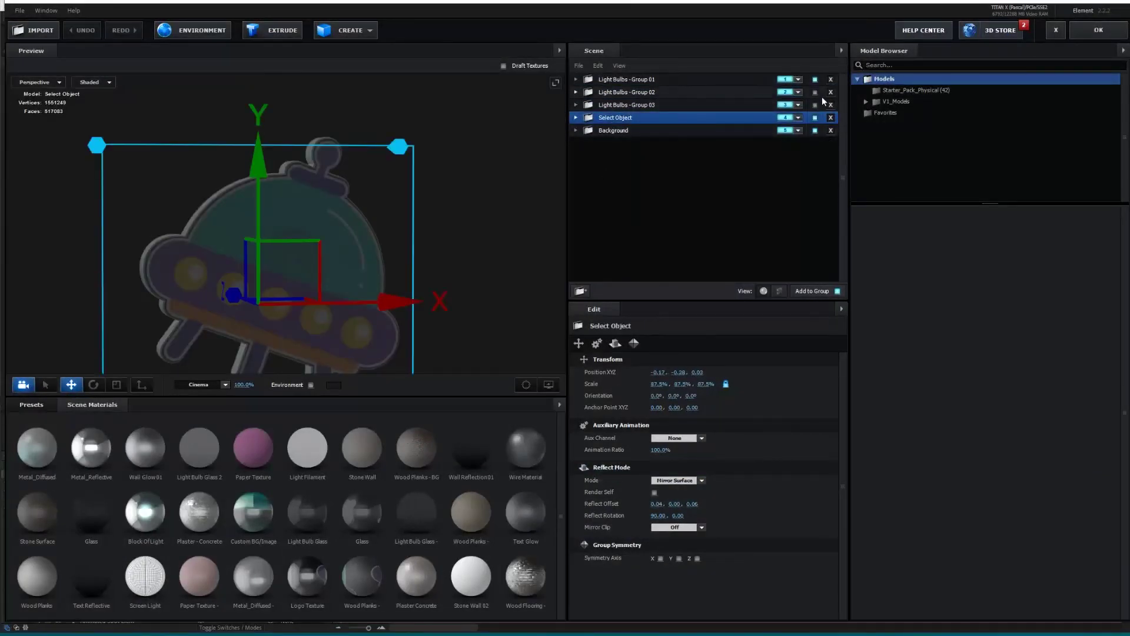
click(658, 91)
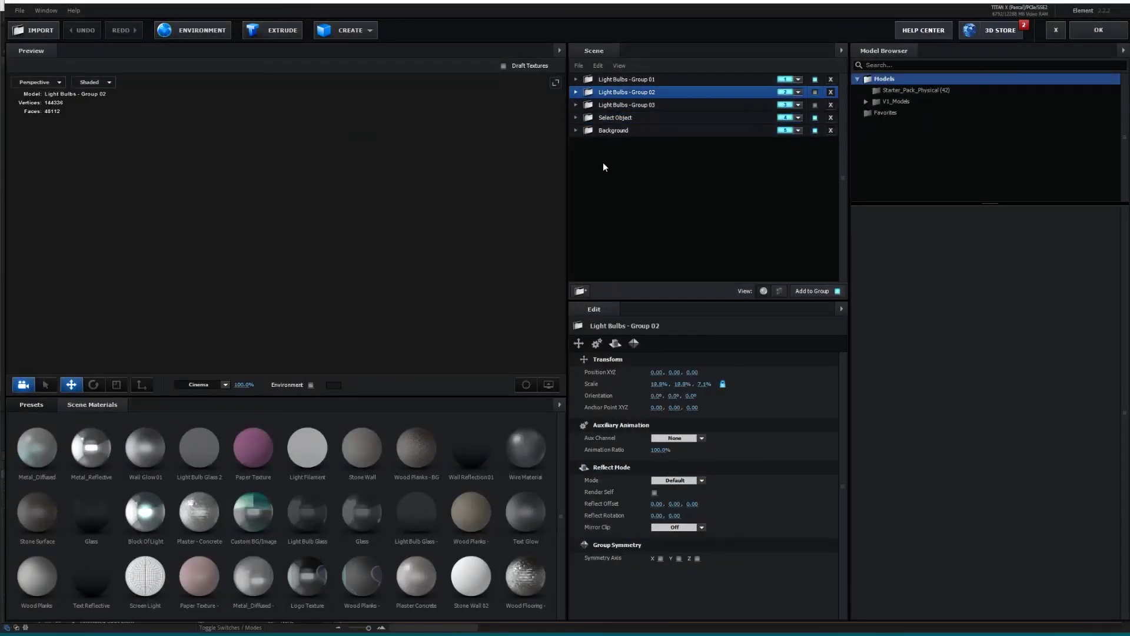
click(815, 93)
click(1083, 35)
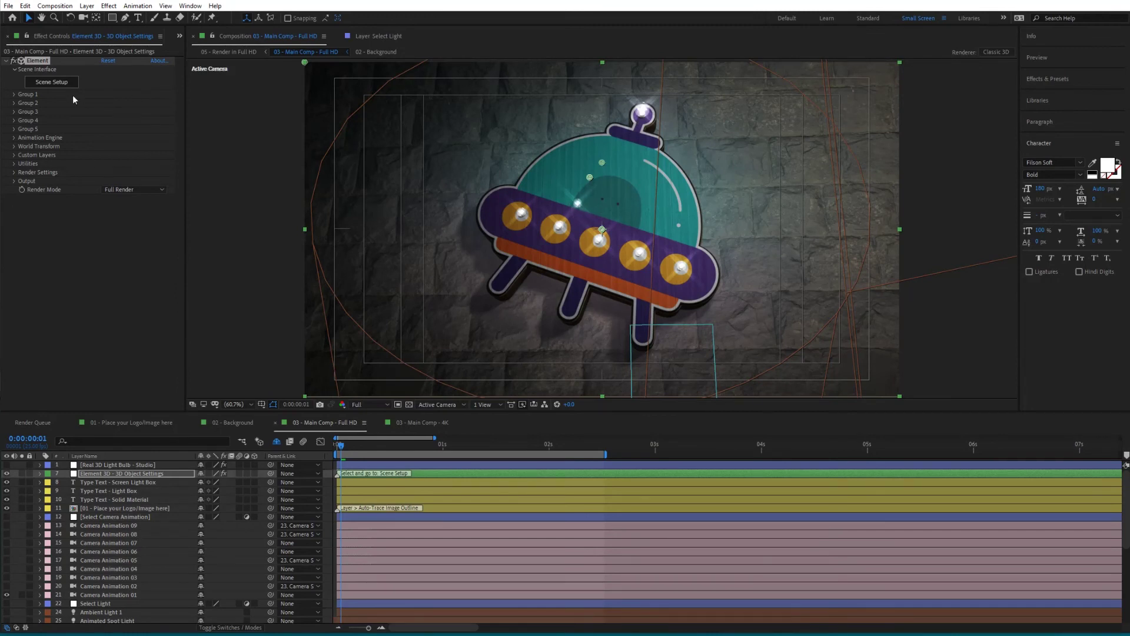
- Reopen Scene Setup, hide the original Light Bulb in Light Bulbs - Group 02, and apply the scene
click(56, 84)
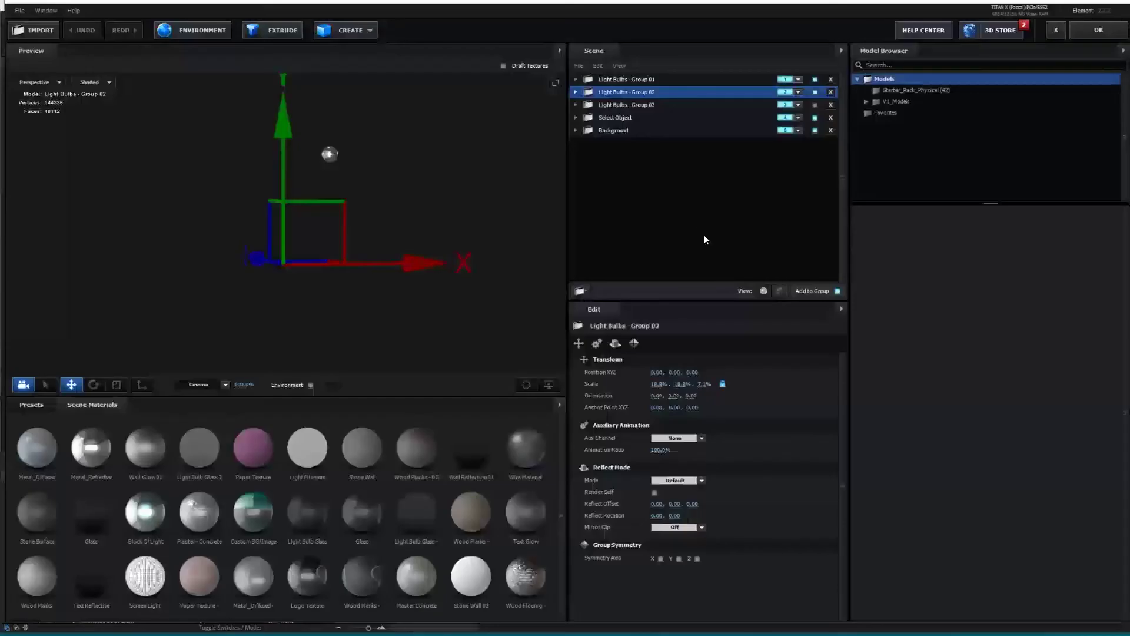
click(576, 92)
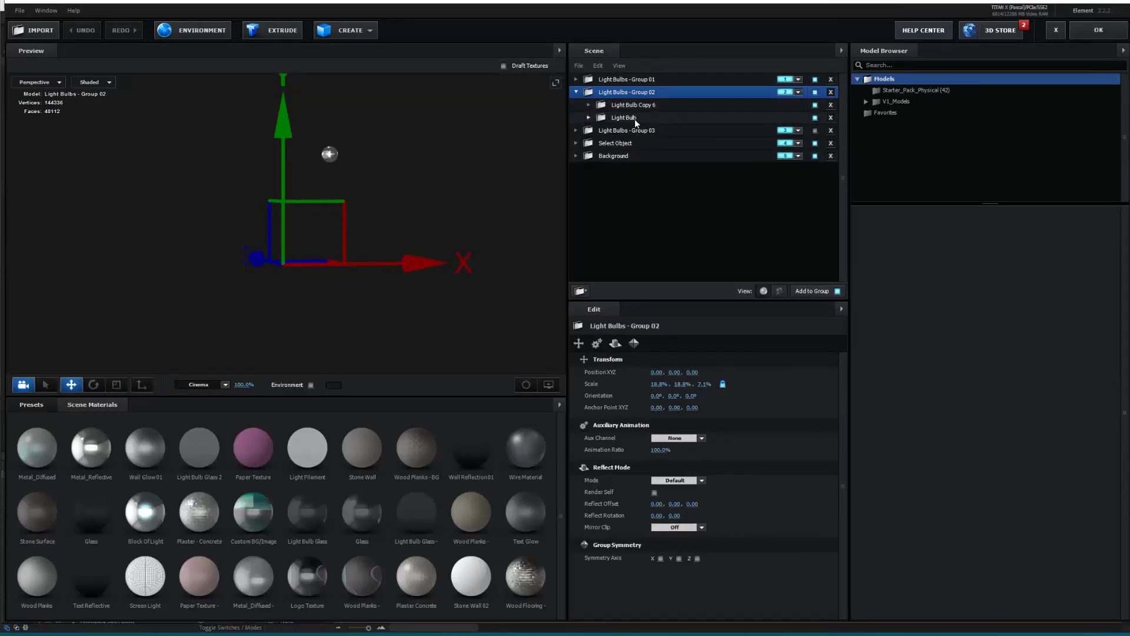
click(815, 118)
click(576, 92)
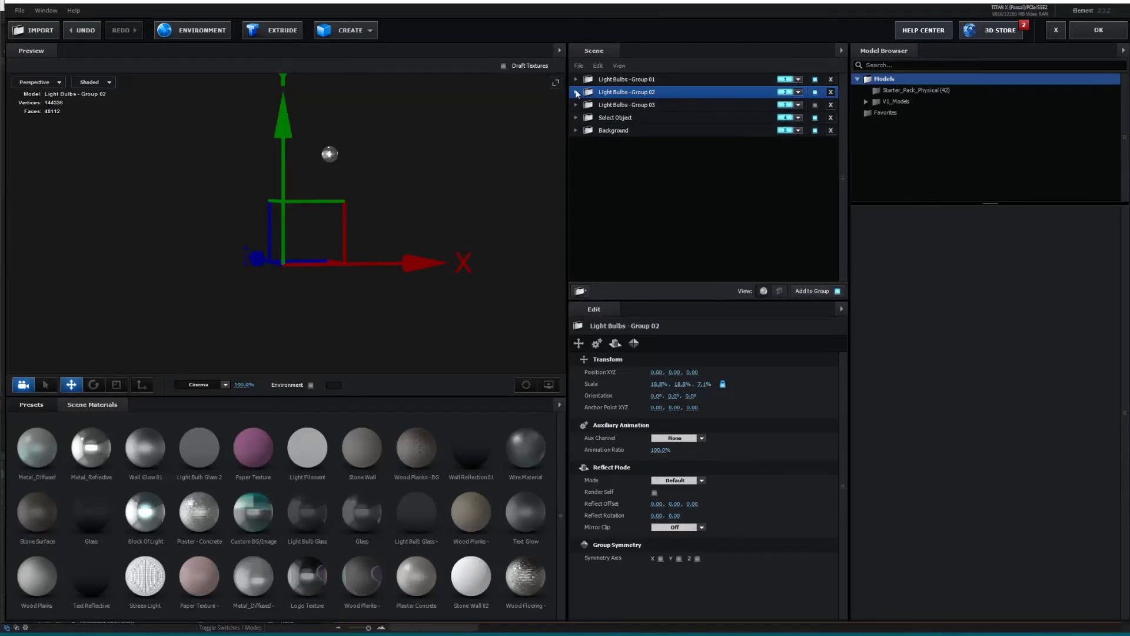
click(1098, 30)
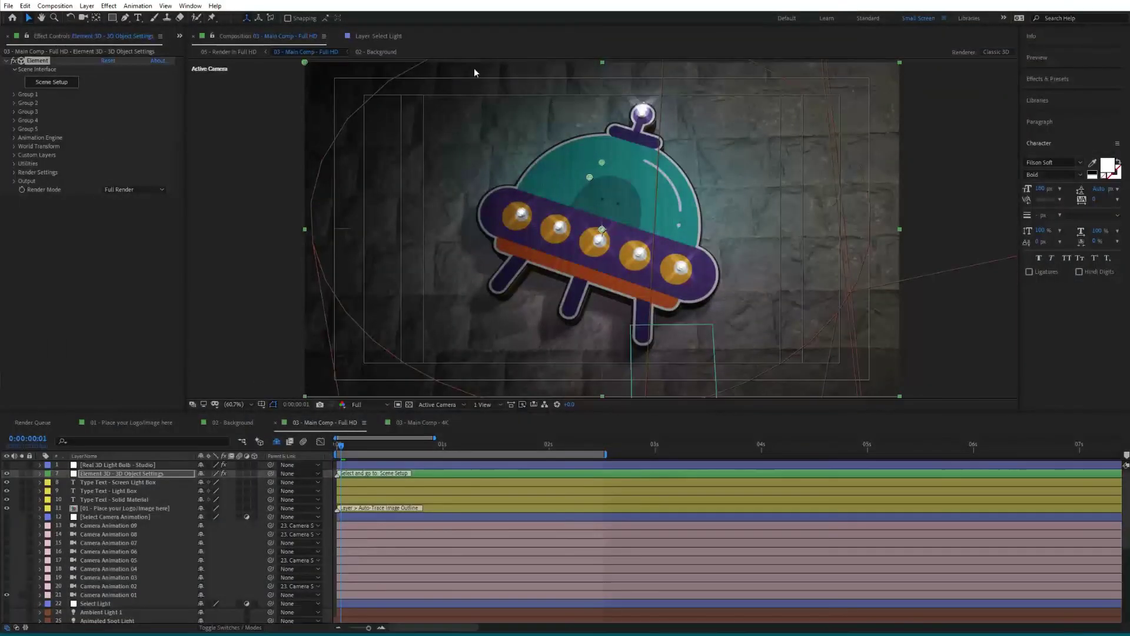
- On the Real 3D Light Bulb - Studio layer, set the Group 1 Light color to purple A177EE
click(132, 465)
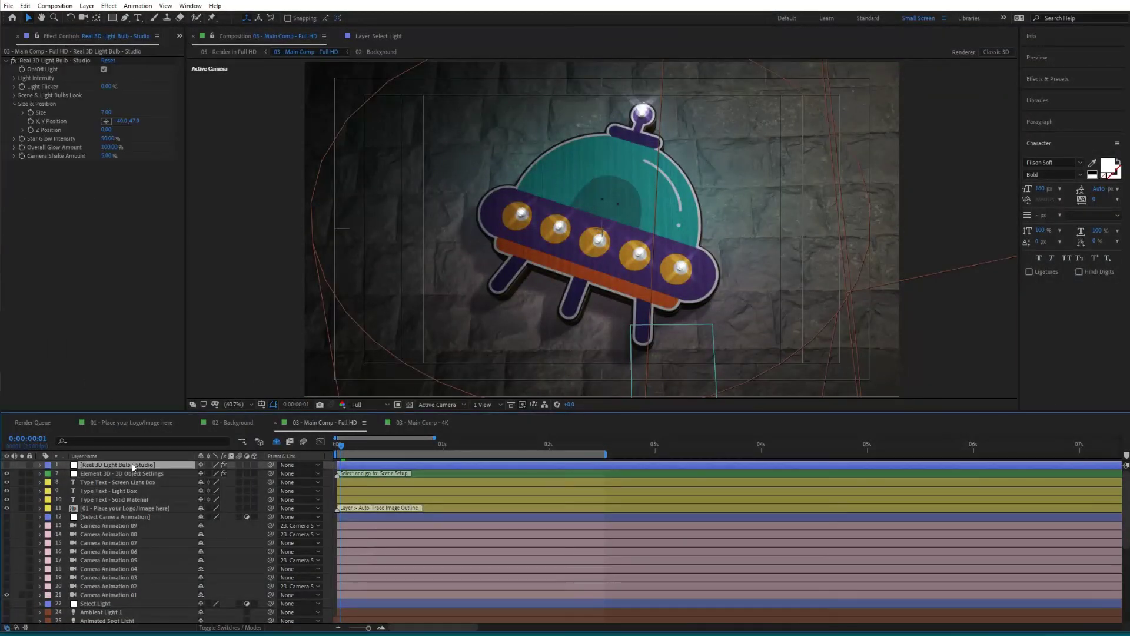
click(13, 104)
click(13, 96)
click(106, 112)
click(243, 286)
mouse_move(242, 284)
mouse_down()
mouse_move(242, 250)
mouse_move(241, 265)
mouse_up()
click(164, 237)
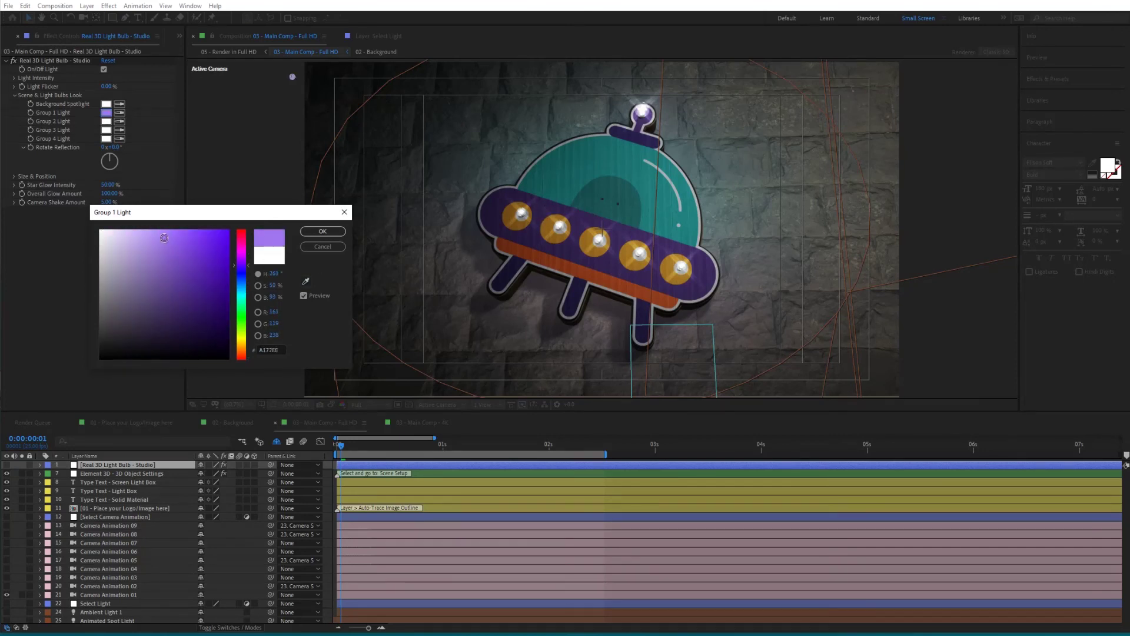
click(323, 231)
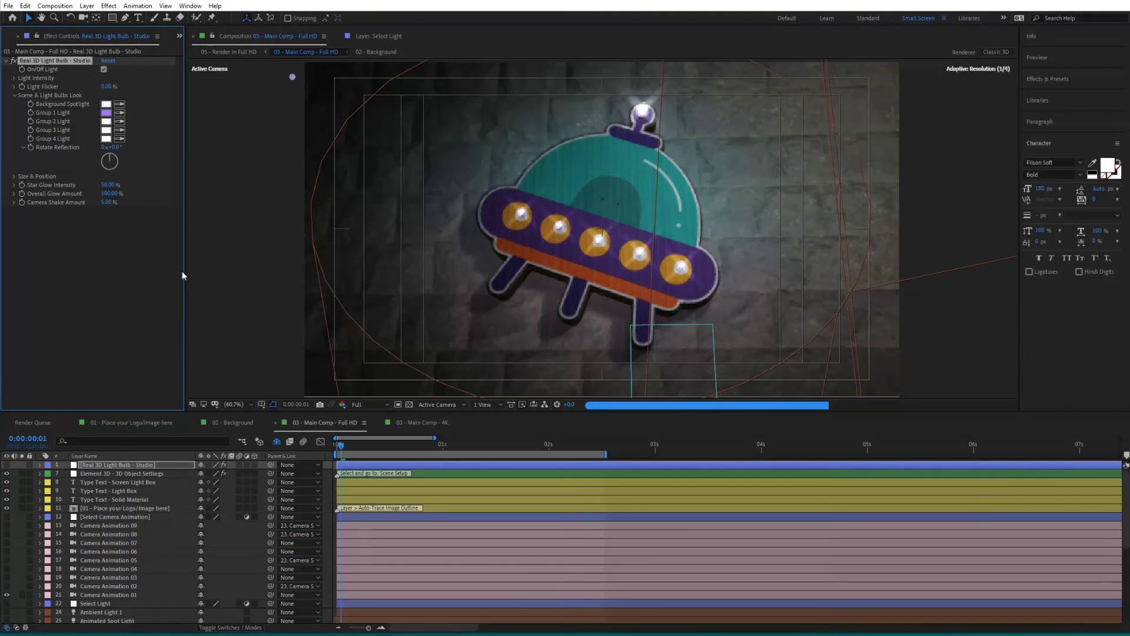
- On the Real 3D Light Bulb - Studio layer, set the Group 1 Light color to yellow FFD879 and the Group 2 Light color to red
click(107, 112)
drag(241, 315, 241, 344)
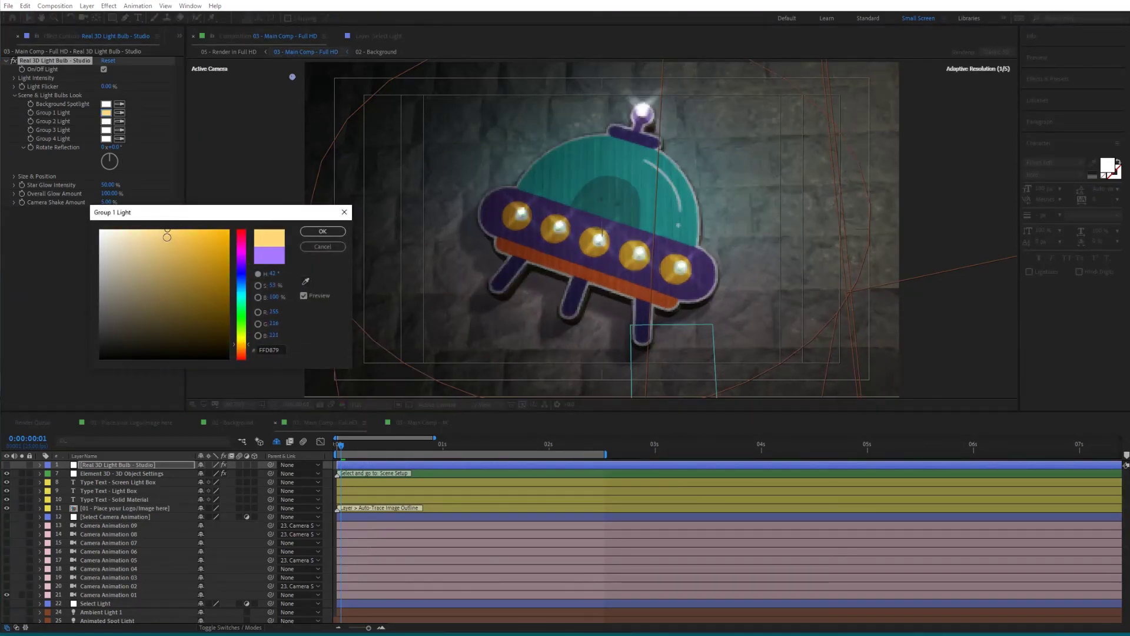
click(323, 231)
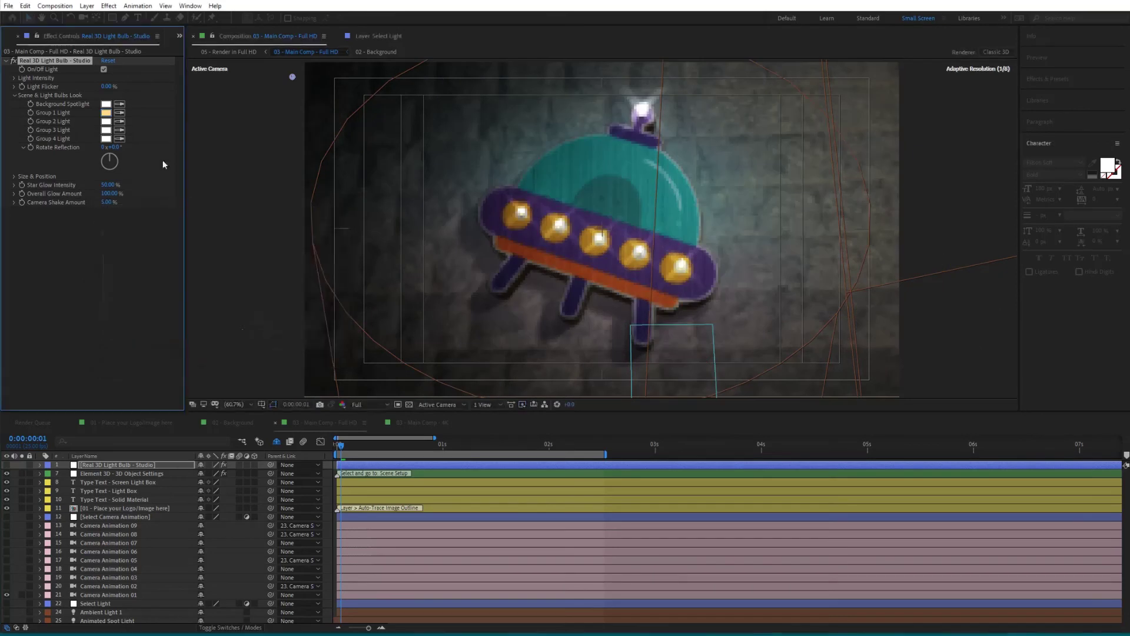
click(106, 121)
drag(175, 240, 199, 222)
key(Return)
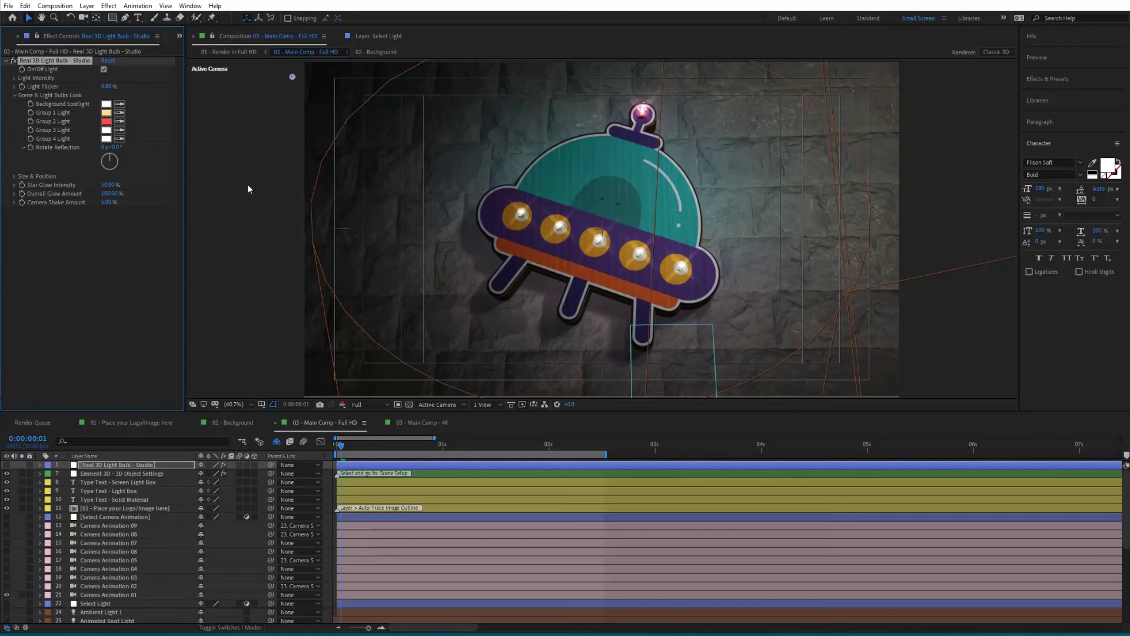
- Expand the Light Intensity settings and set the Overall Light Intensity to 100%
click(16, 78)
click(107, 86)
text(100)
key(Return)
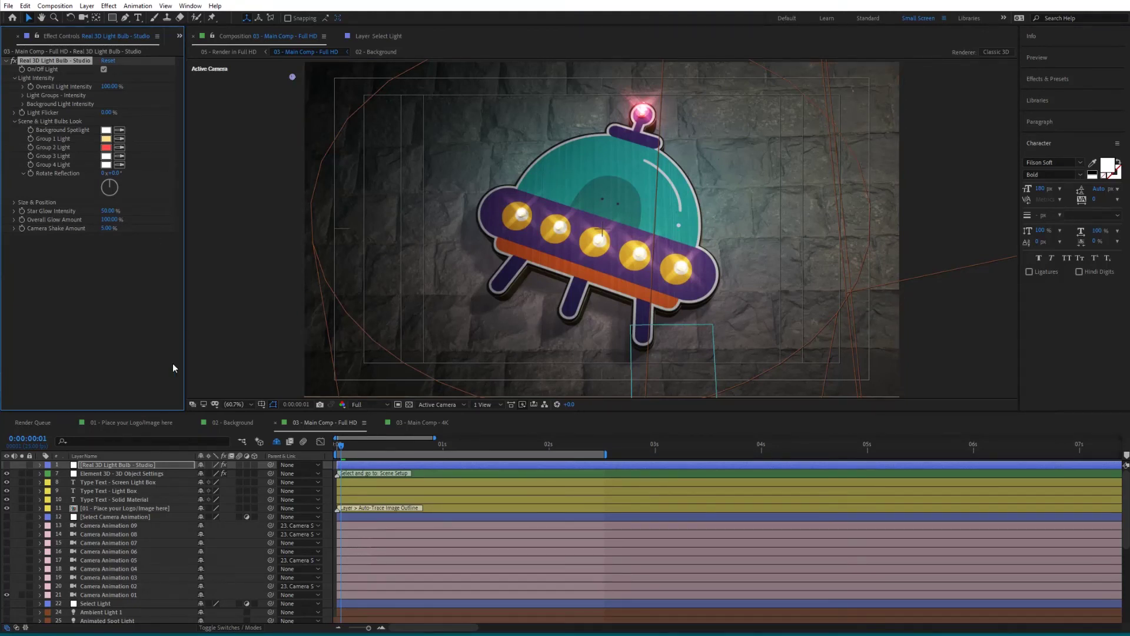
- In the Element scene's Background group, hide Stone Wall - Bricks, make Custom Background/Image visible, and apply the scene
click(230, 423)
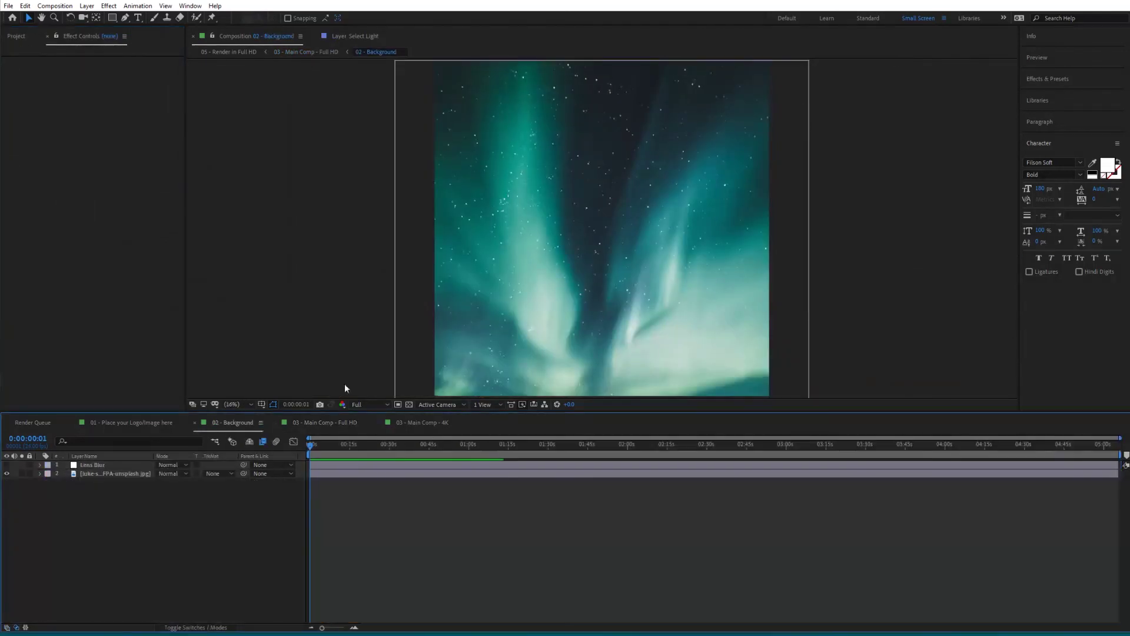
click(324, 423)
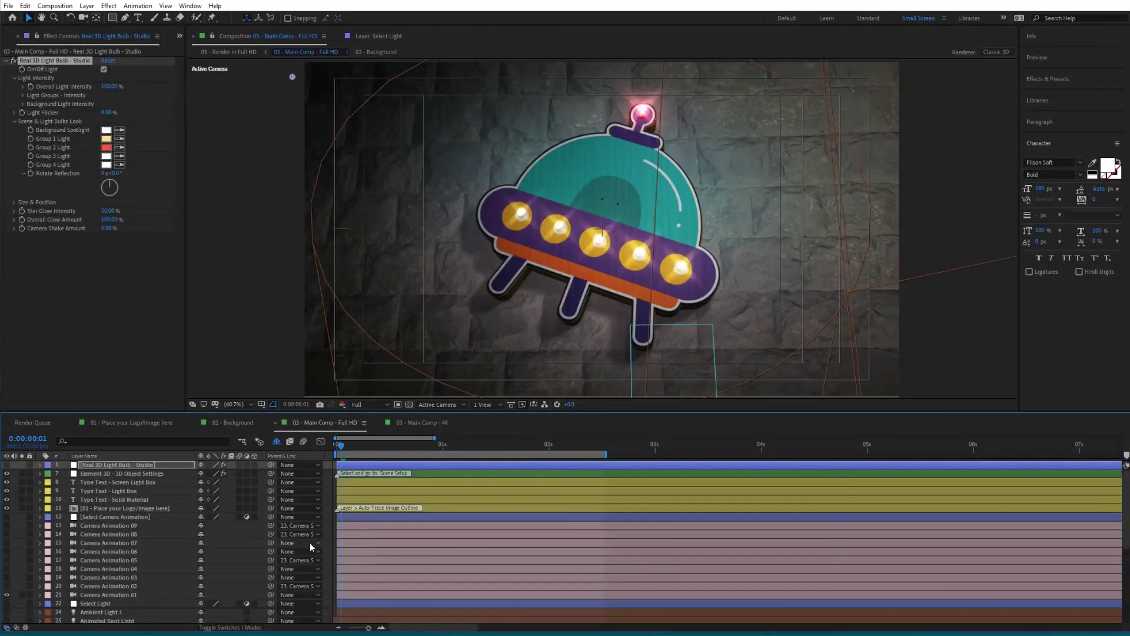
click(120, 473)
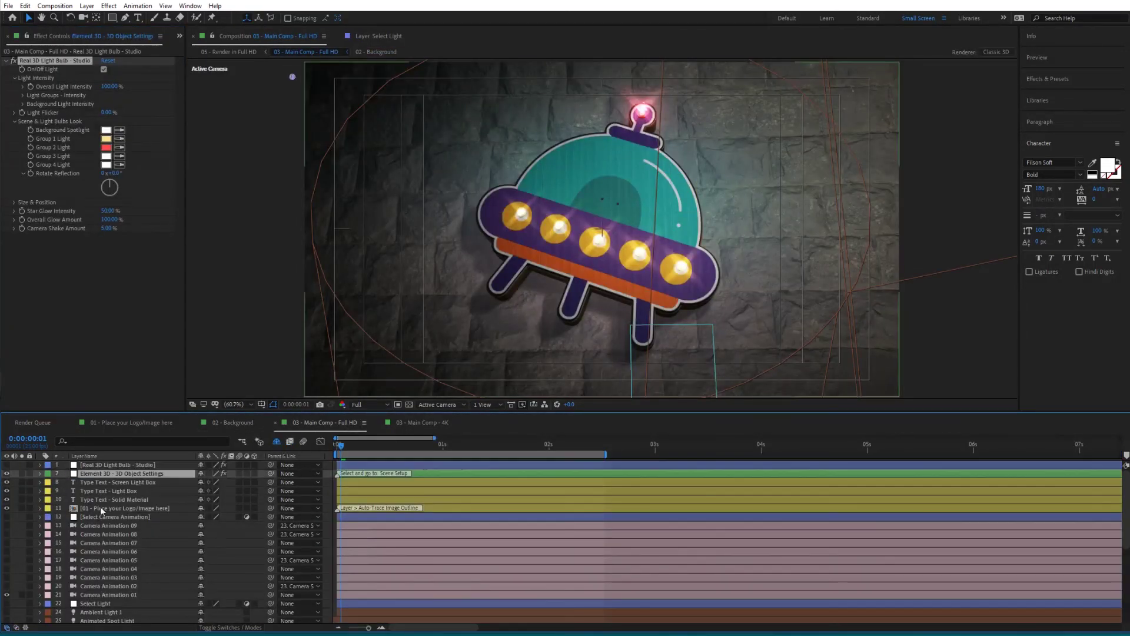
click(50, 84)
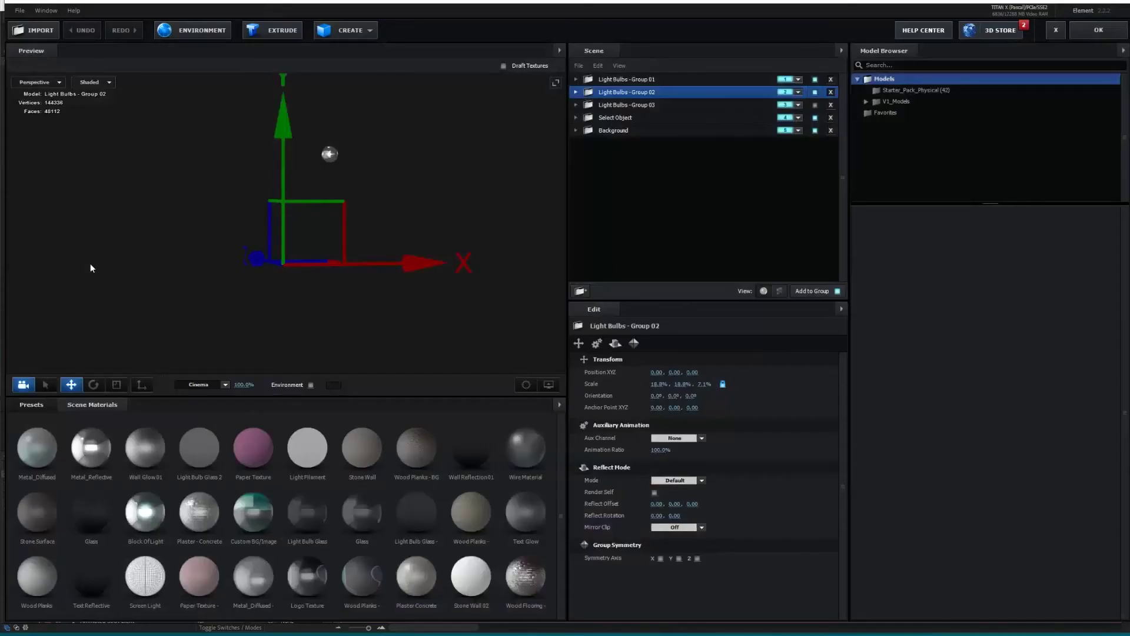
click(603, 132)
click(576, 130)
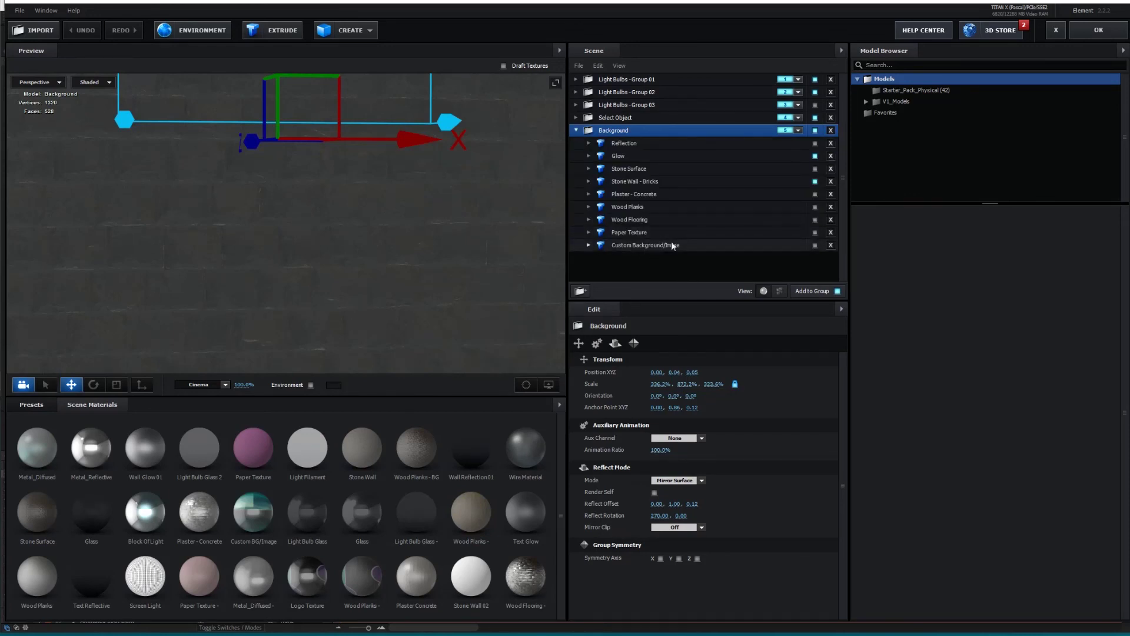
click(815, 181)
click(816, 245)
drag(411, 228, 411, 238)
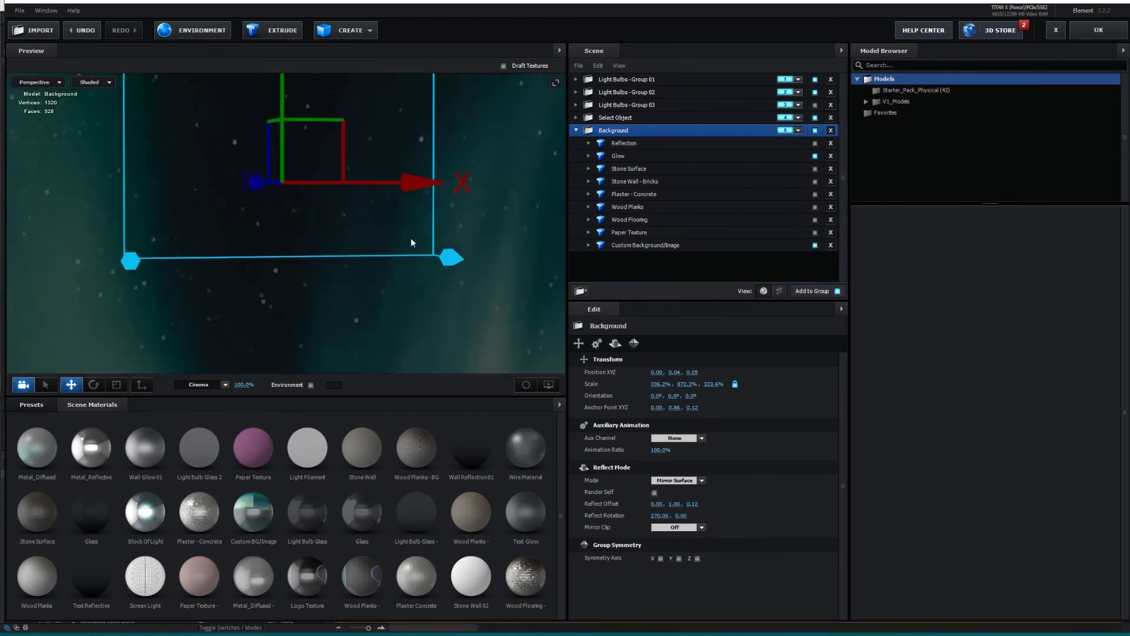
click(1092, 32)
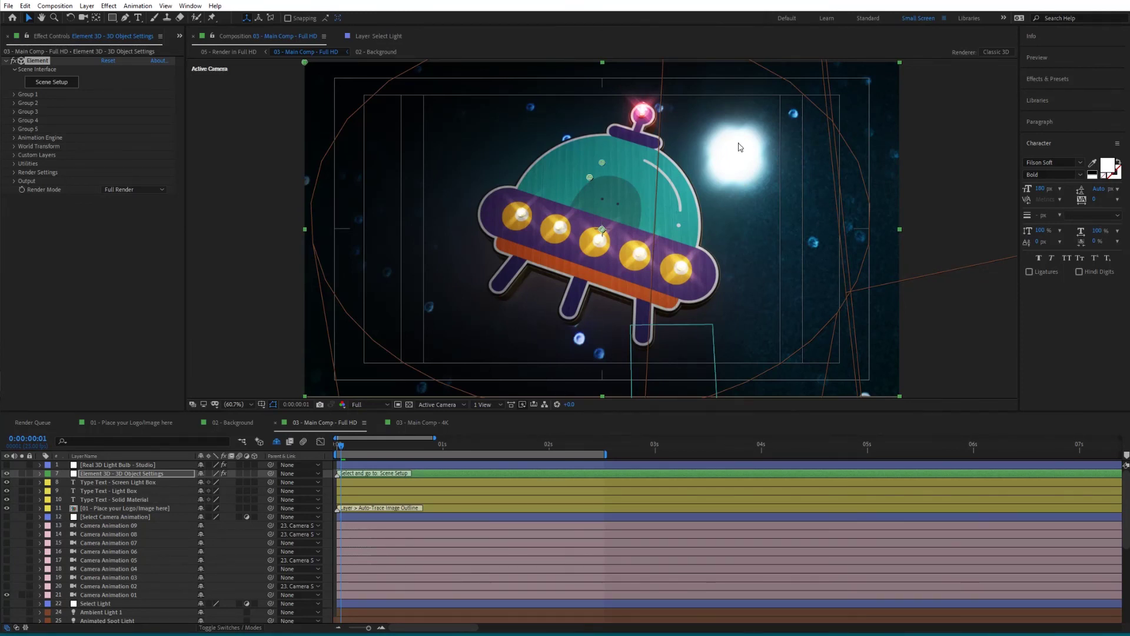
- In the 02 - Background comp, scale the aurora photo down to 52% and check it in 03 - Main Comp - Full HD
click(228, 422)
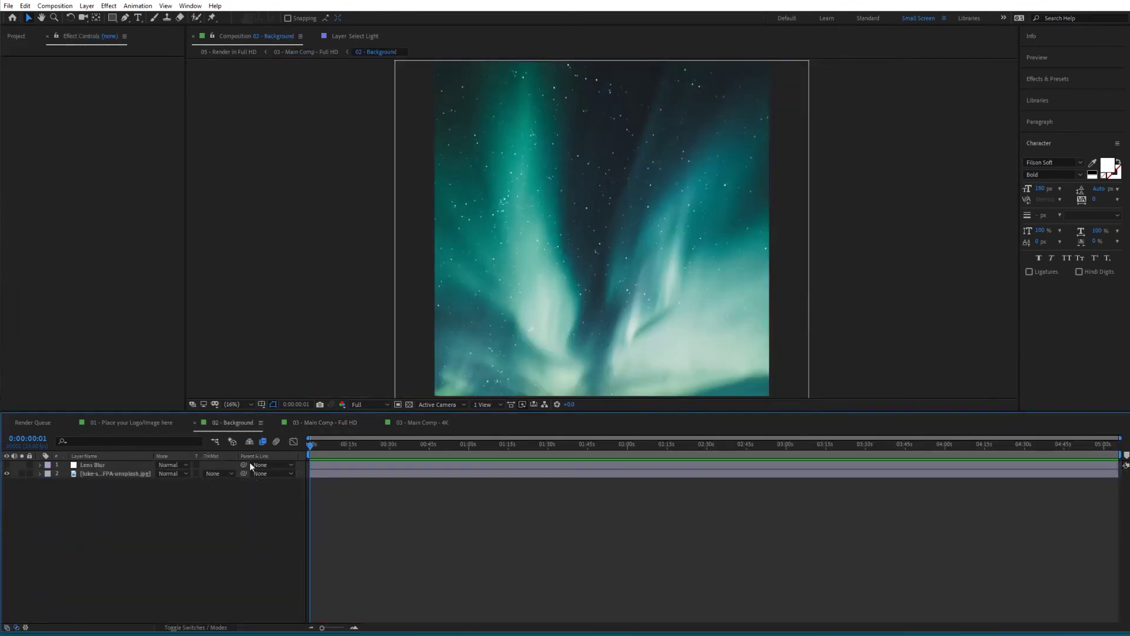
click(115, 472)
key(s)
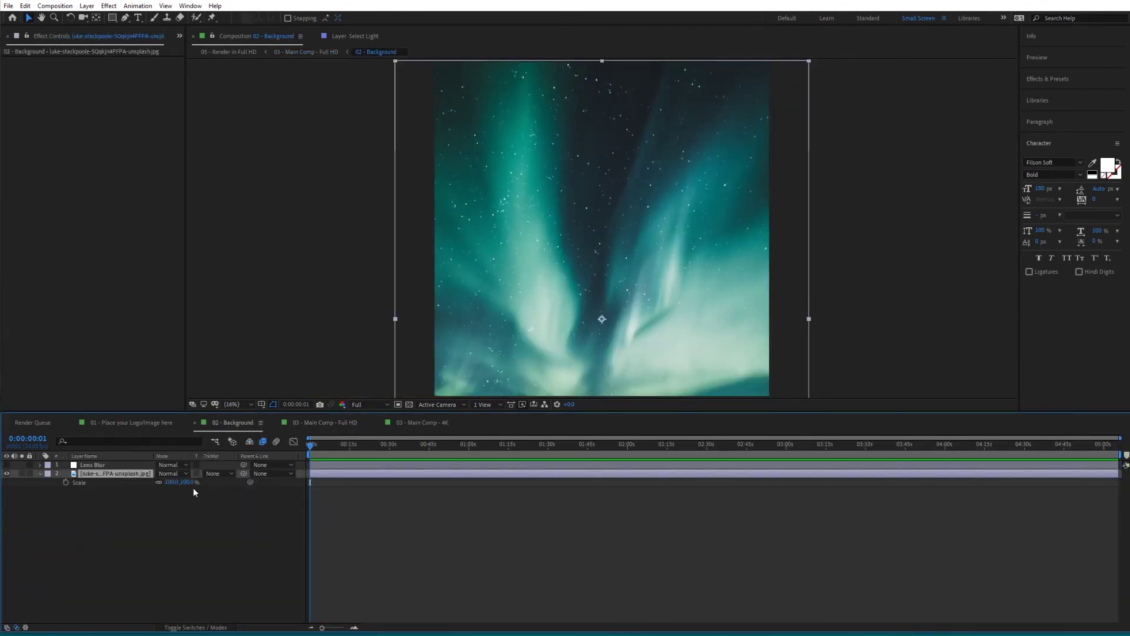
drag(187, 482, 171, 487)
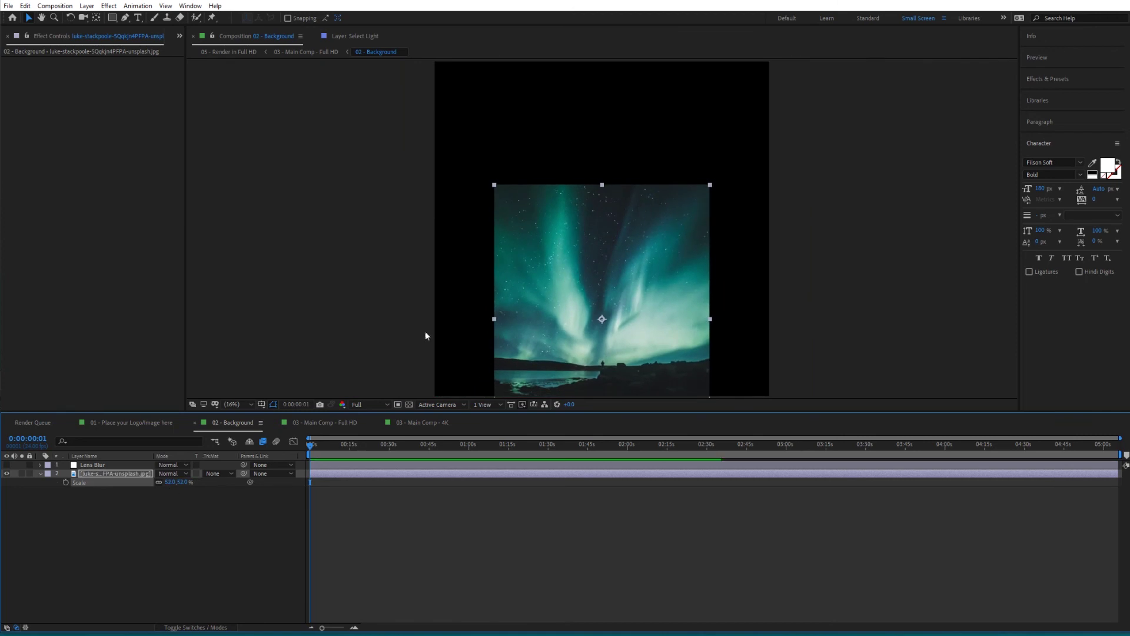
click(103, 422)
click(347, 421)
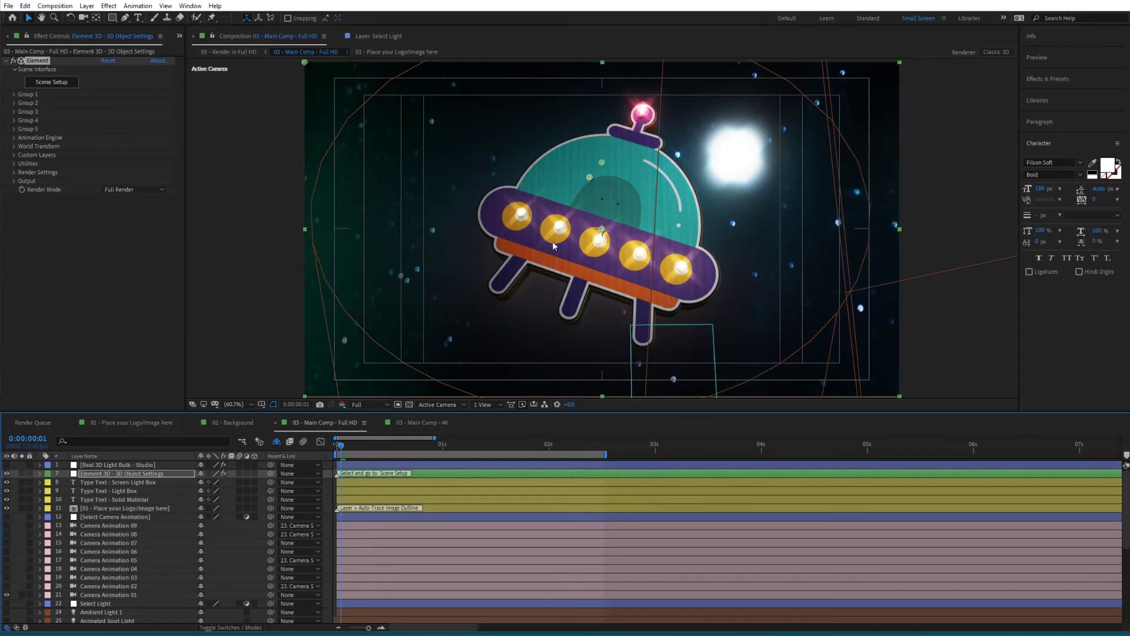
- Reduce the aurora photo's scale to 30% in the 02 - Background comp and check it in the Full HD main comp
click(210, 421)
click(185, 482)
text(2)
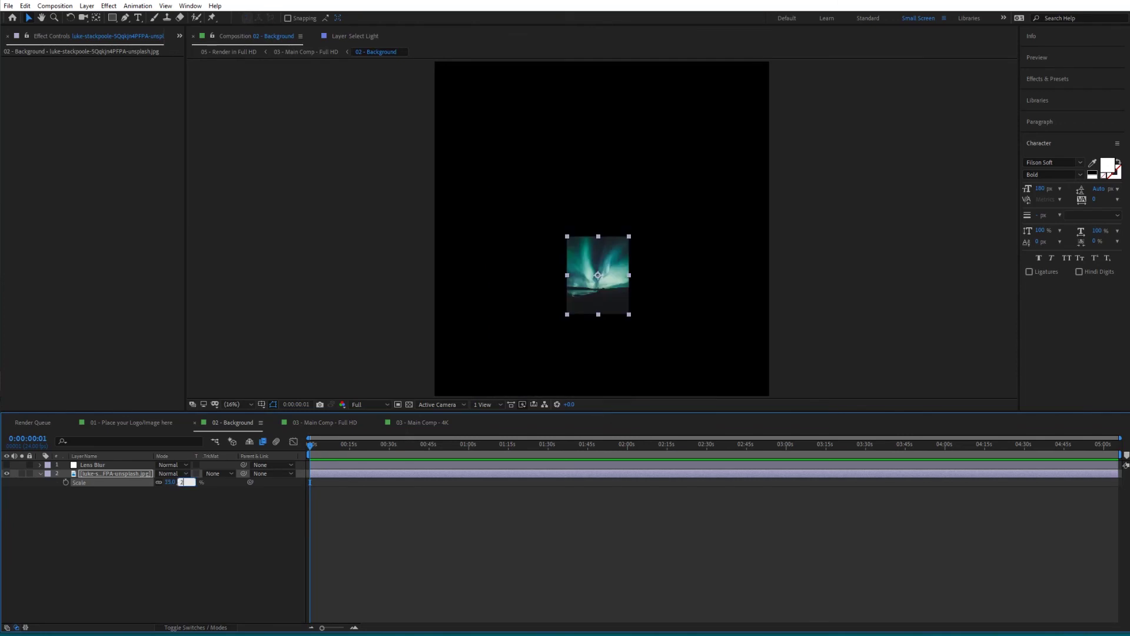
text(0)
key(Return)
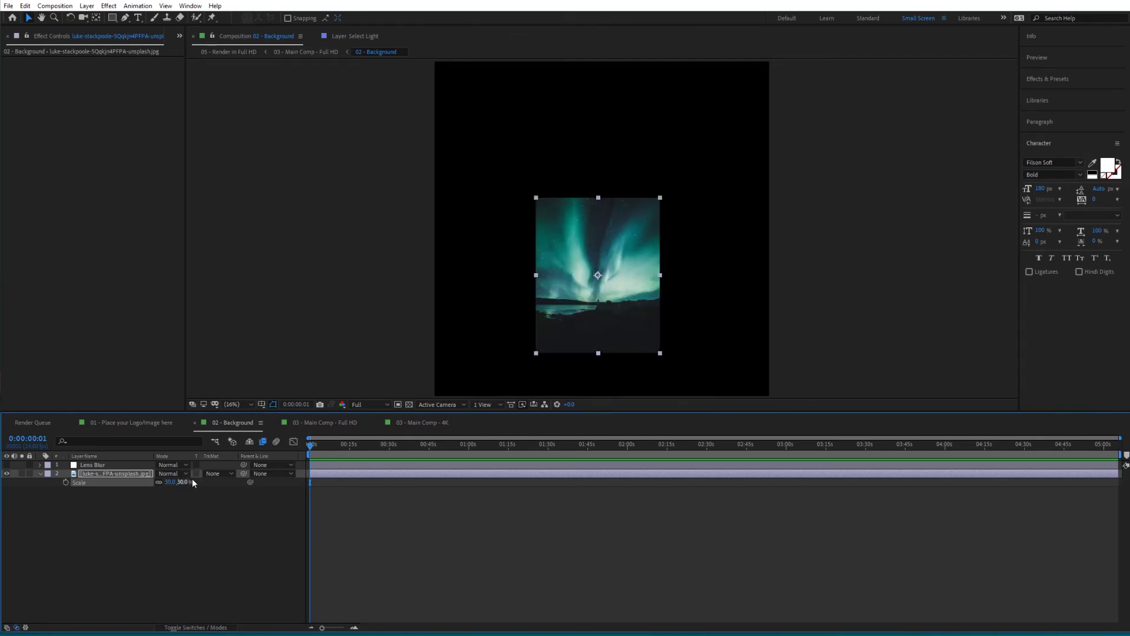
click(325, 422)
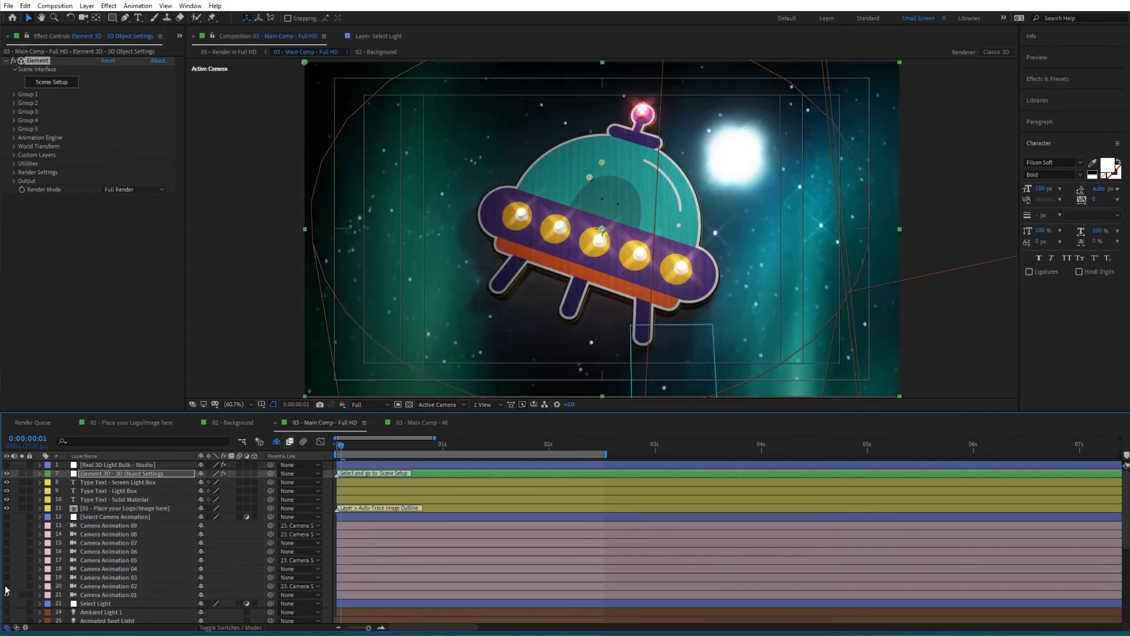
- Switch the main comp to Camera Animation 04 and set the aurora photo's scale to 36% in the 02 - Background comp
click(6, 586)
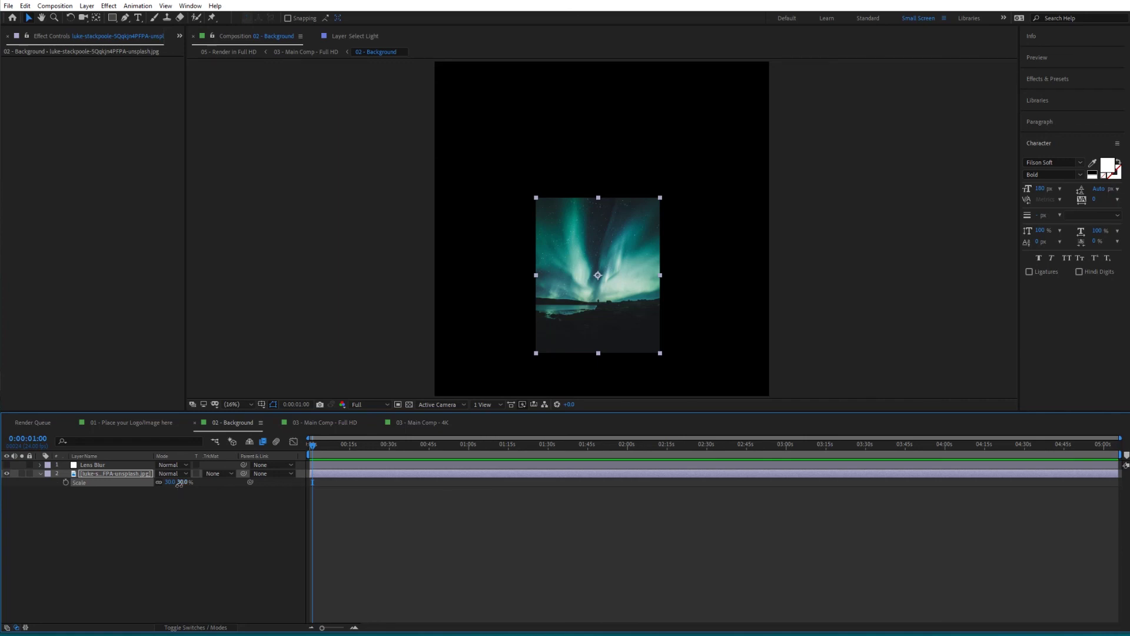
drag(179, 483, 182, 484)
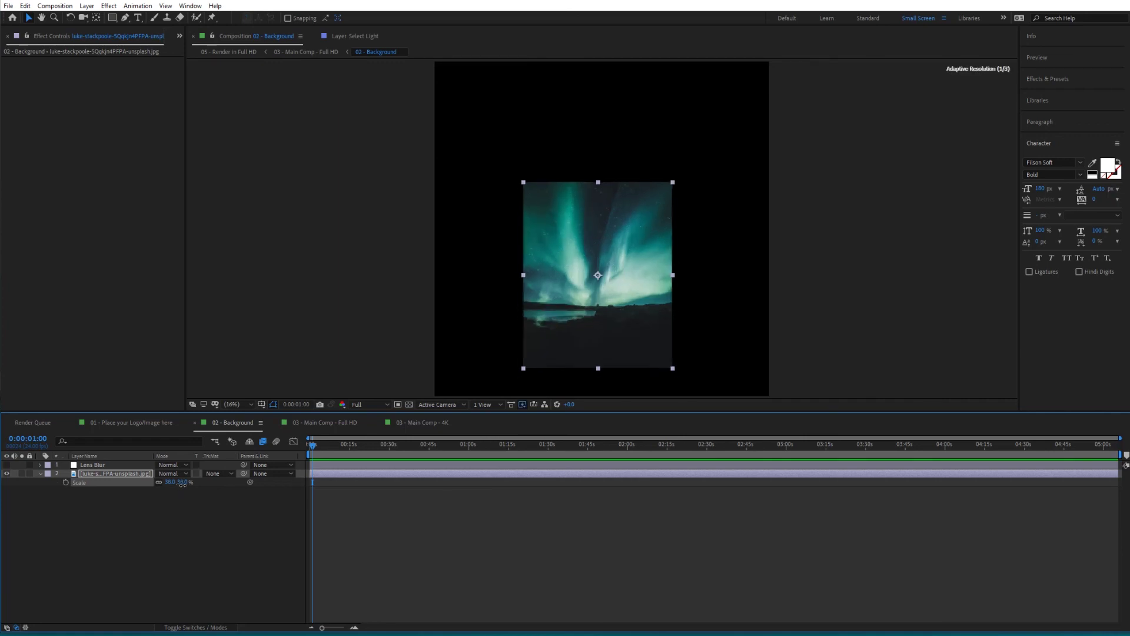
click(344, 421)
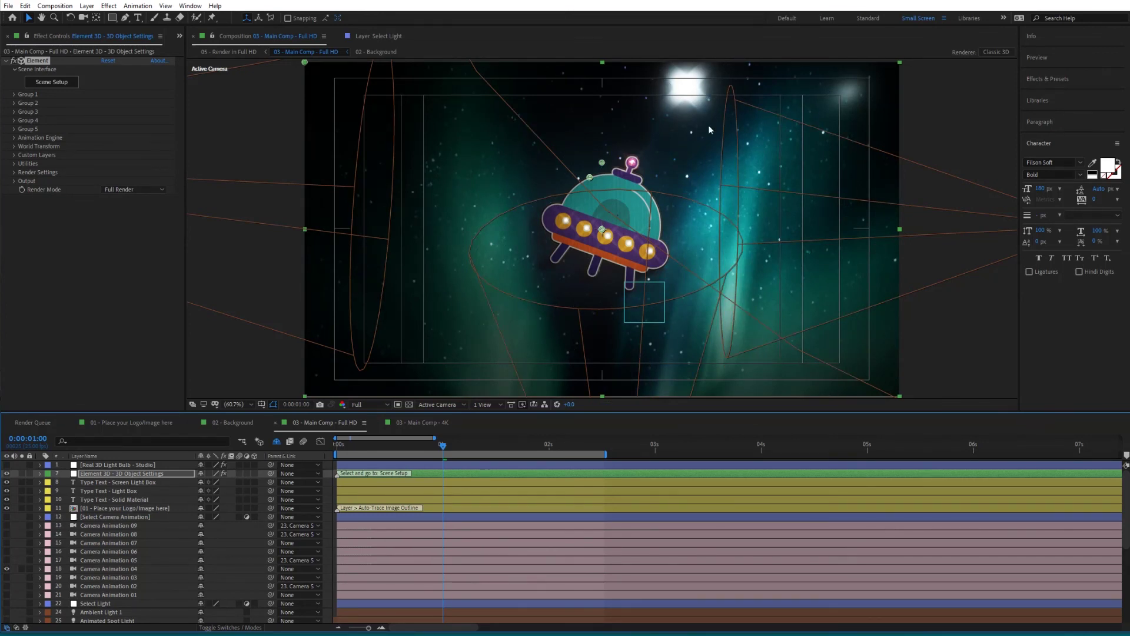
- Toggle Spot Light 8 in the Full HD main comp to compare its effect, leaving it hidden
scroll(98, 547, down, 5)
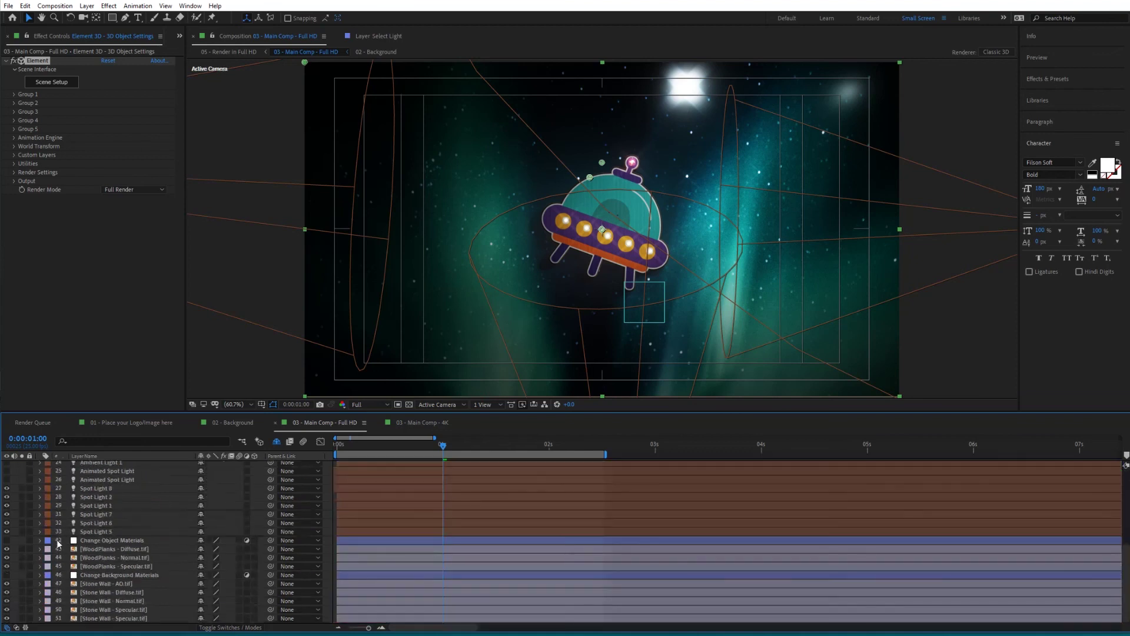
click(7, 514)
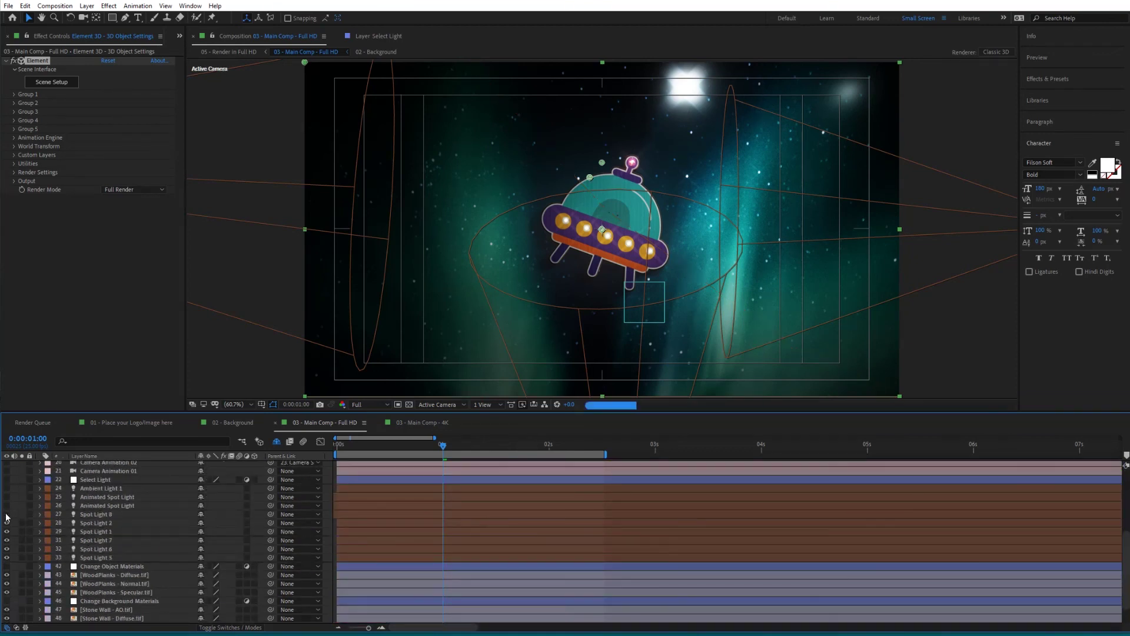
click(7, 514)
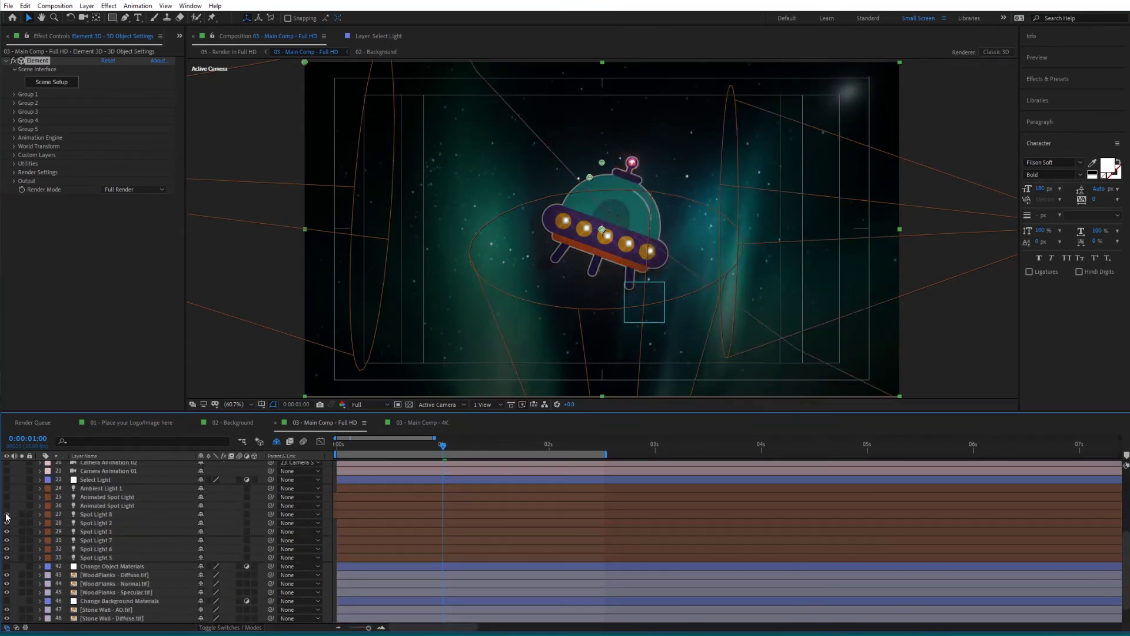
click(7, 514)
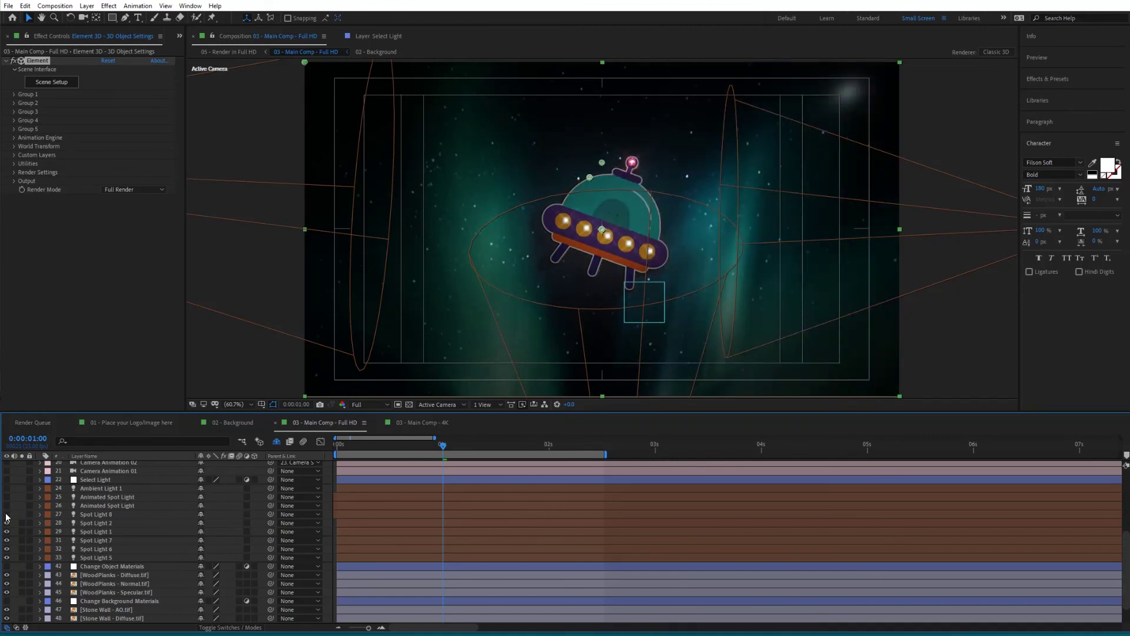